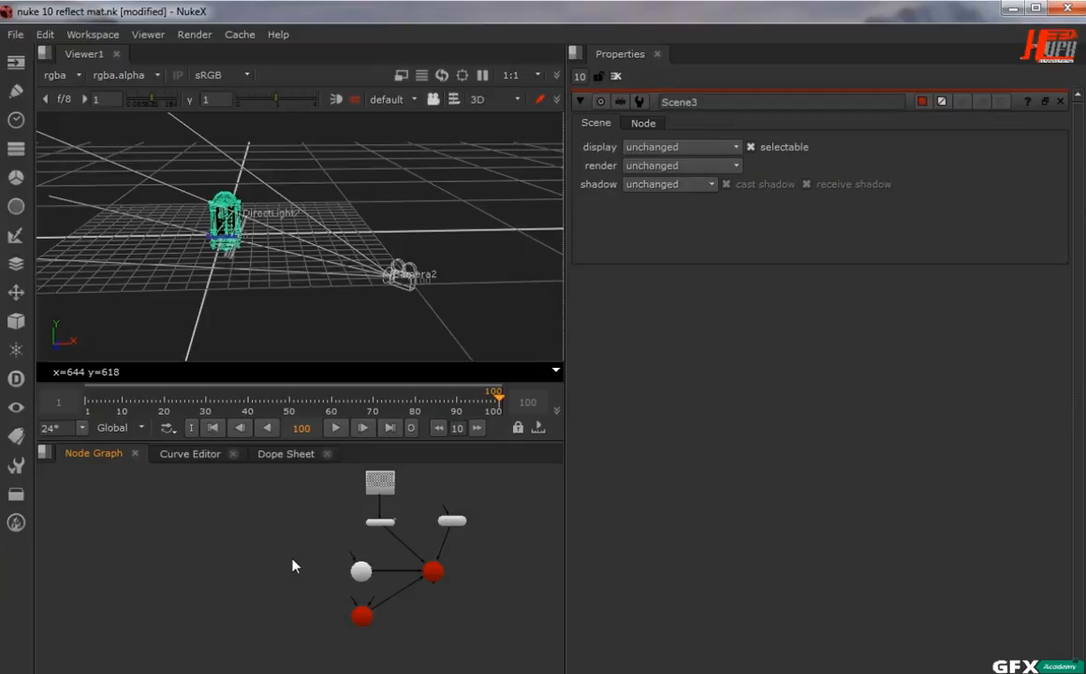
pyautogui.click(16, 321)
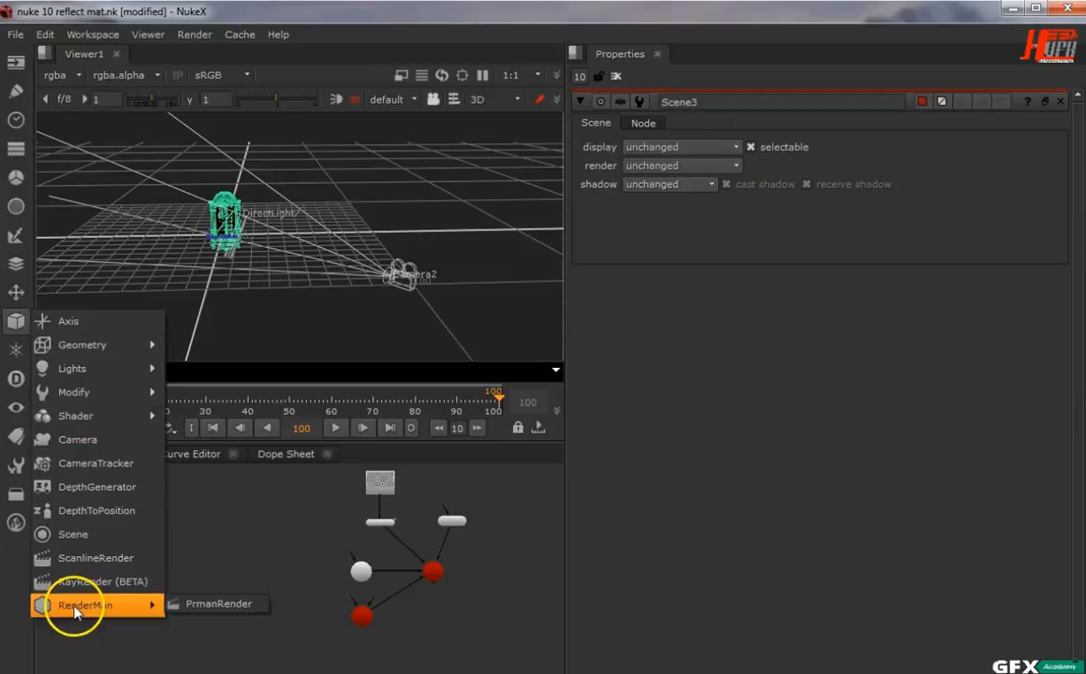
pyautogui.click(225, 535)
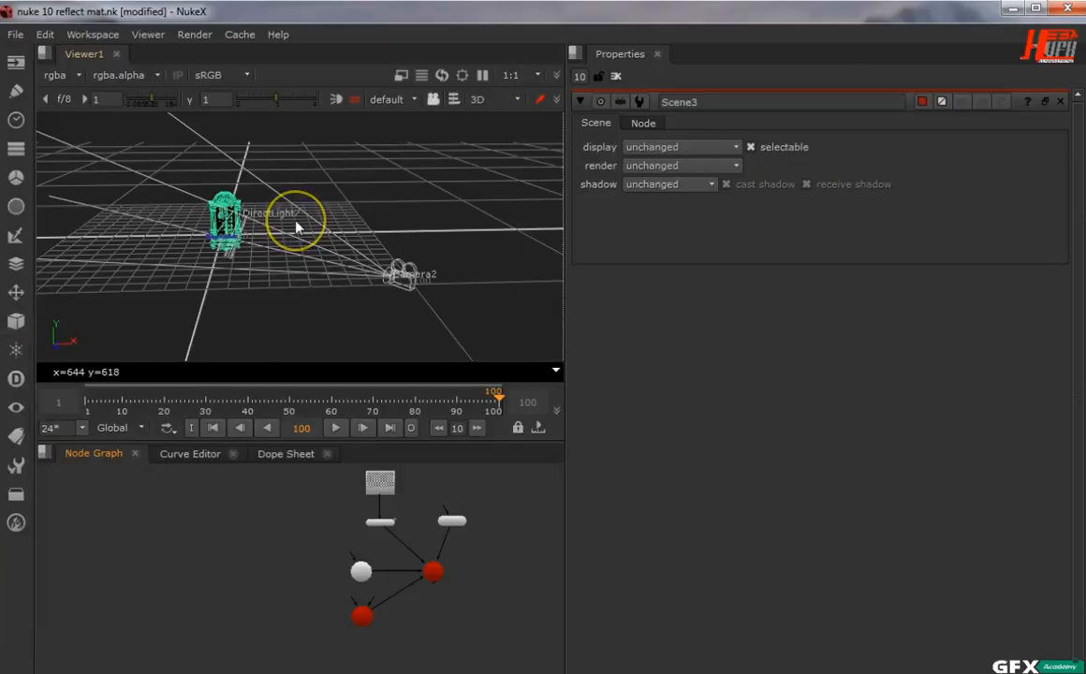
pyautogui.click(336, 327)
# Step: Review the animated sphere and niche geometry from an angled perspective in the enlarged 3D viewer, playing the frames
pyautogui.keyDown('ctrl'); pyautogui.moveTo(446, 335); pyautogui.dragTo(19, 447); pyautogui.keyUp('ctrl')
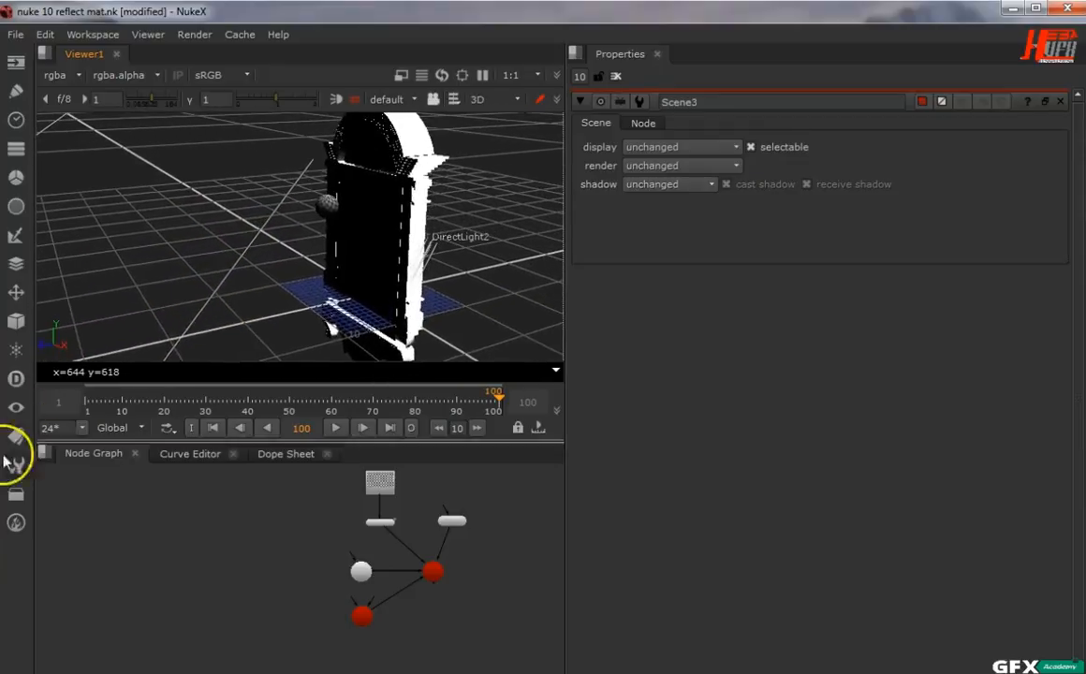
pyautogui.moveTo(486, 400); pyautogui.dragTo(204, 437)
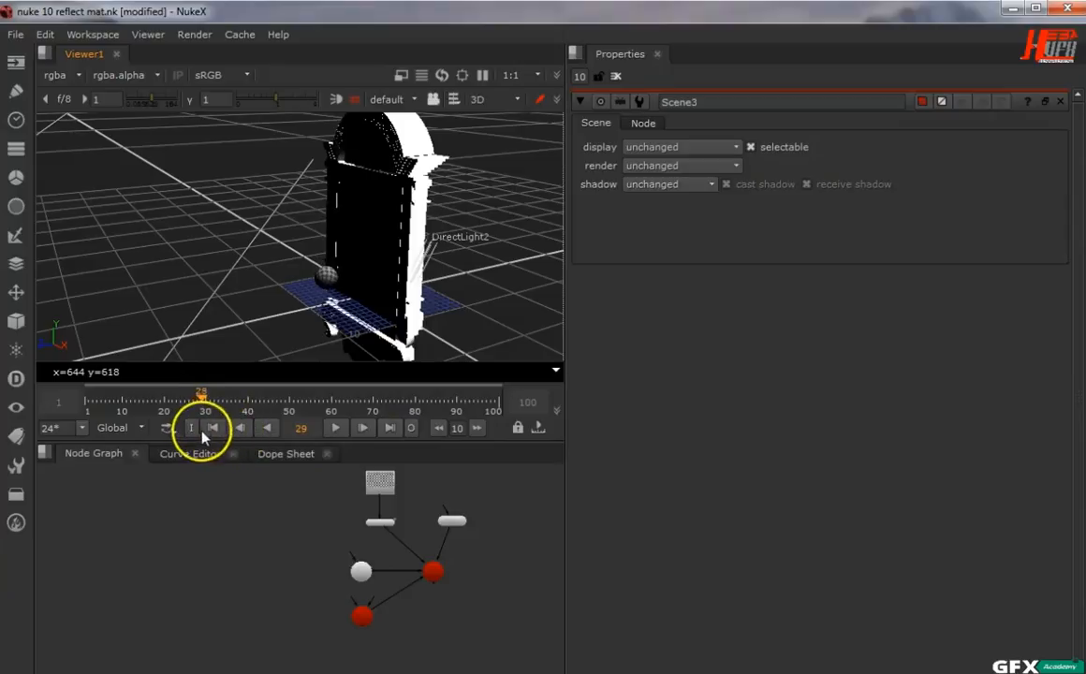
pyautogui.press('space')
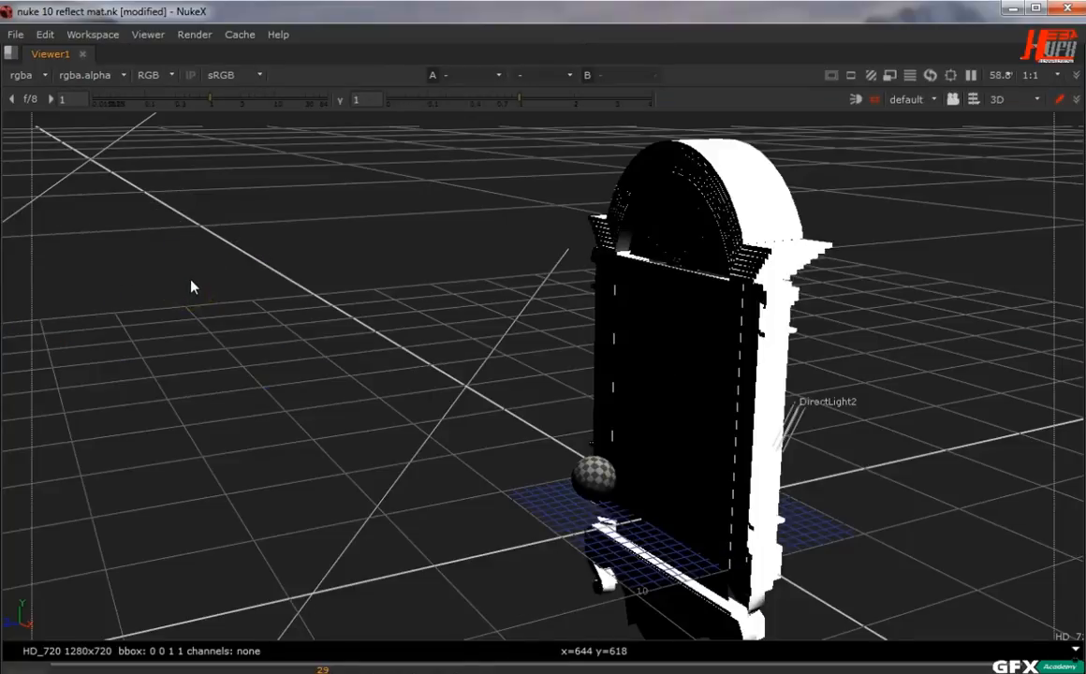
pyautogui.scroll(2, 421, 363)
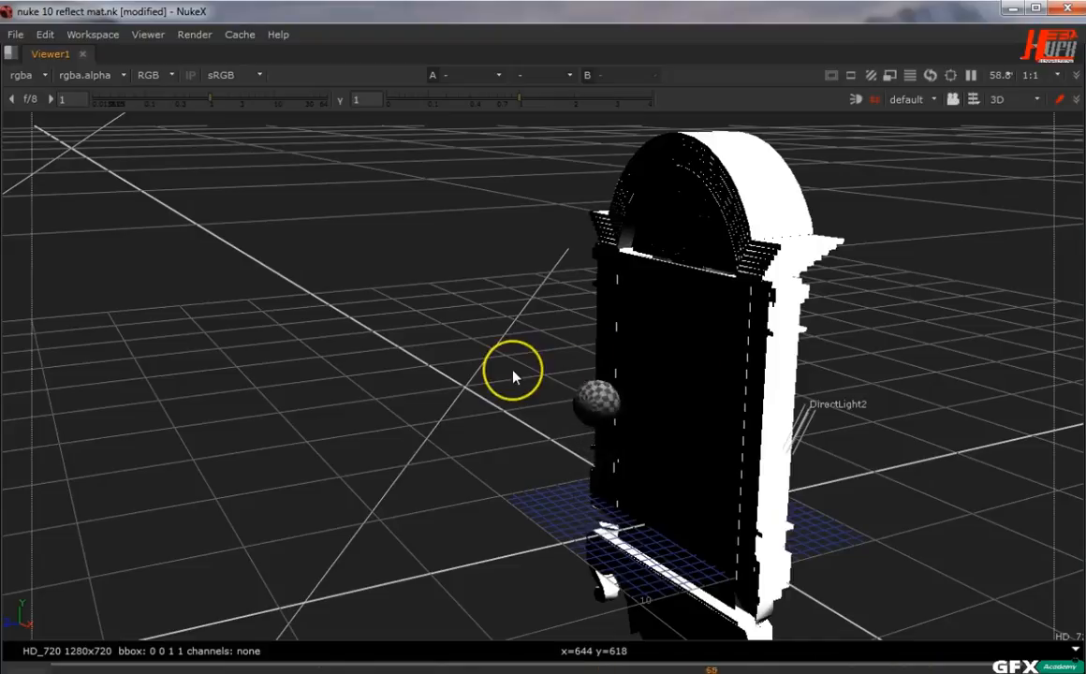
pyautogui.press('space')
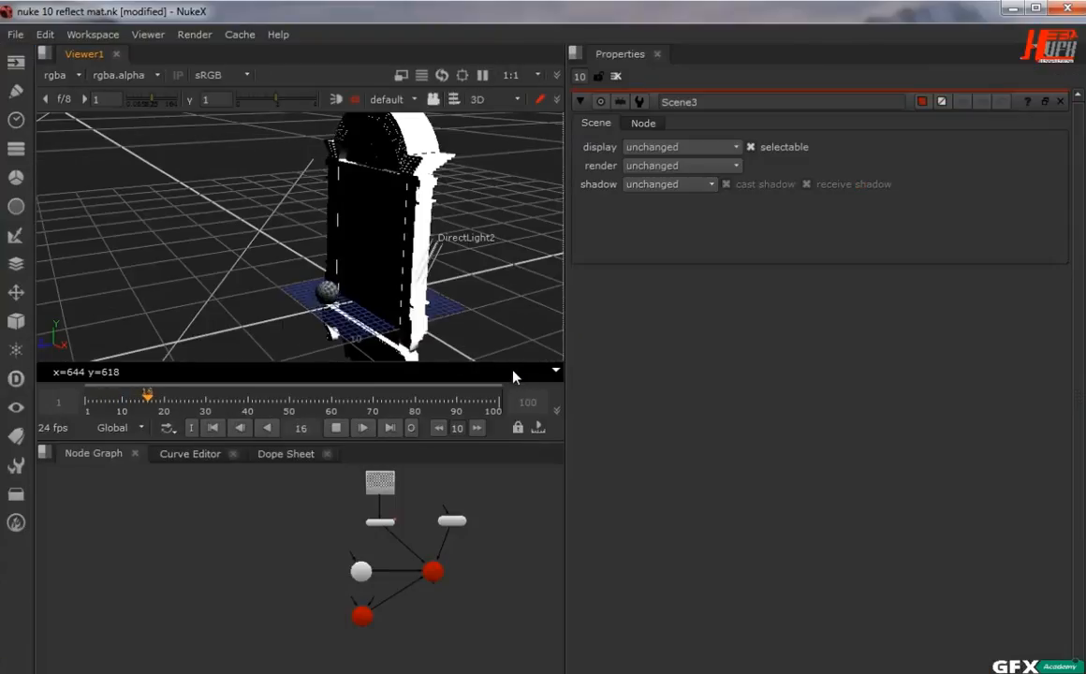
# Step: Examine the scene setup by highlighting the sphere, imported geometry, direct light, scene and camera nodes one after another
pyautogui.scroll(4, 397, 568)
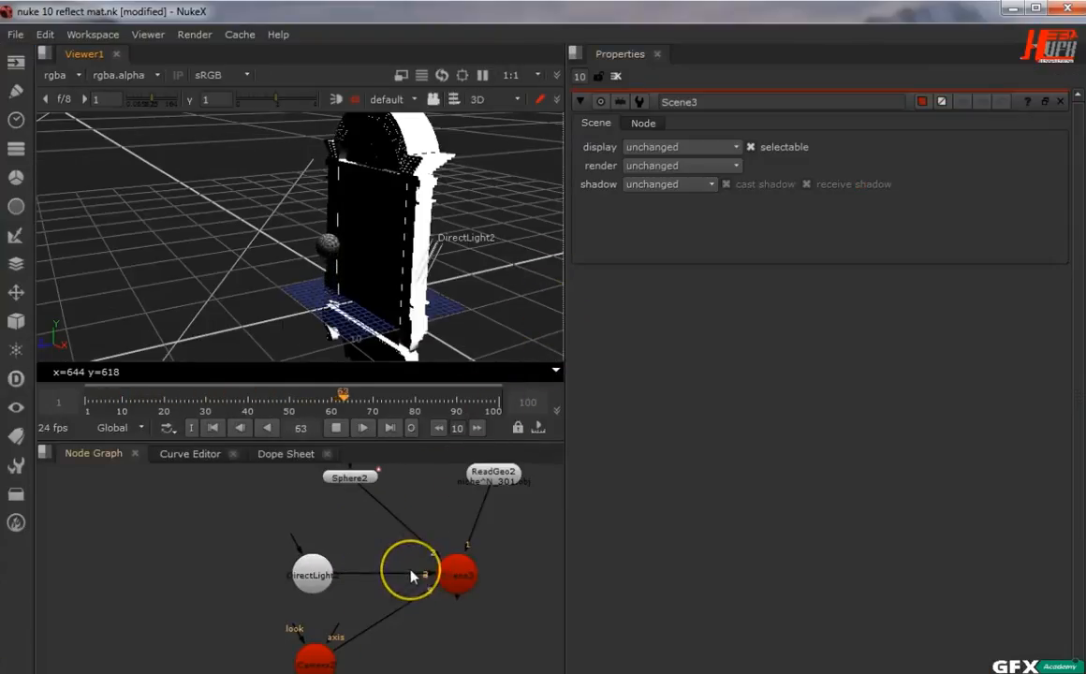
pyautogui.moveTo(402, 573); pyautogui.dragTo(318, 650, button='middle')
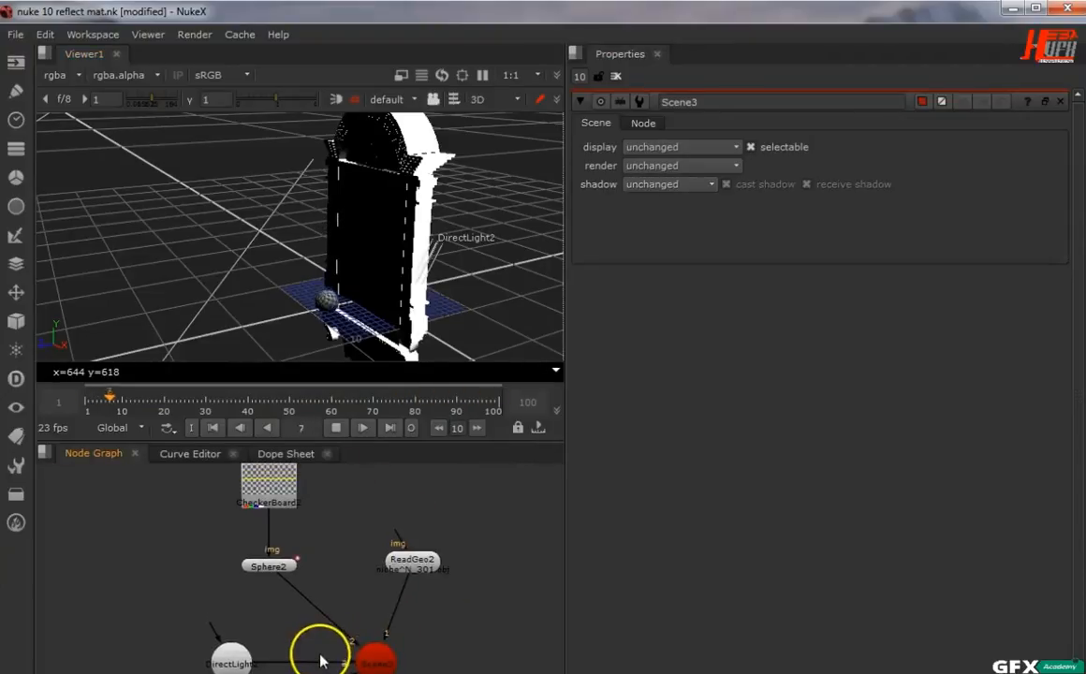
pyautogui.click(248, 566)
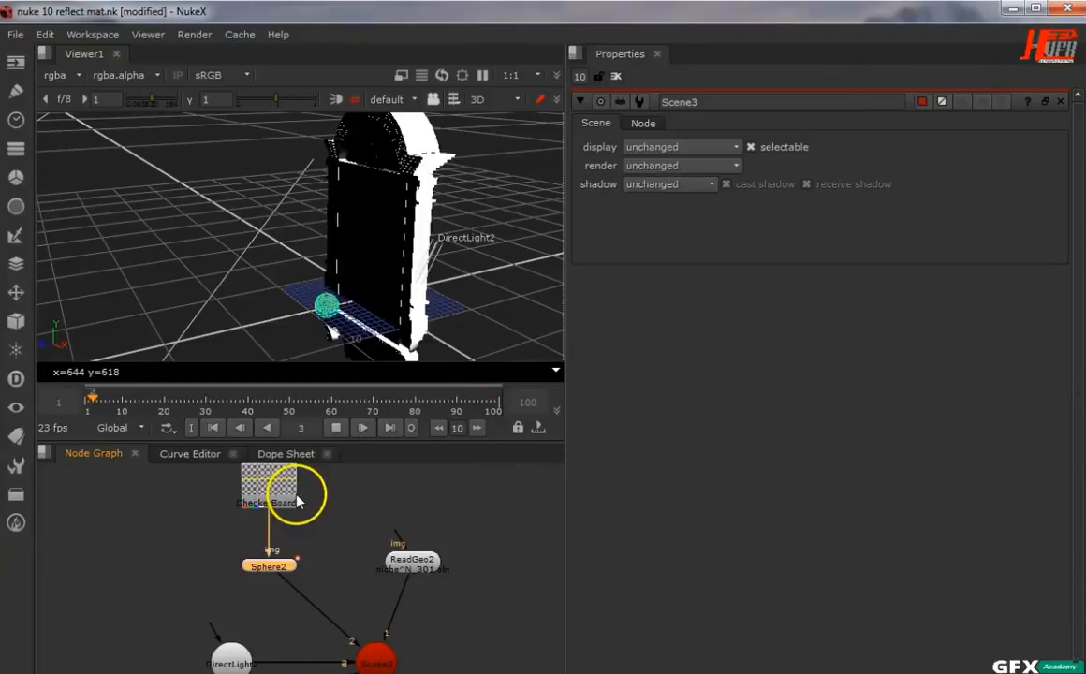
pyautogui.click(412, 560)
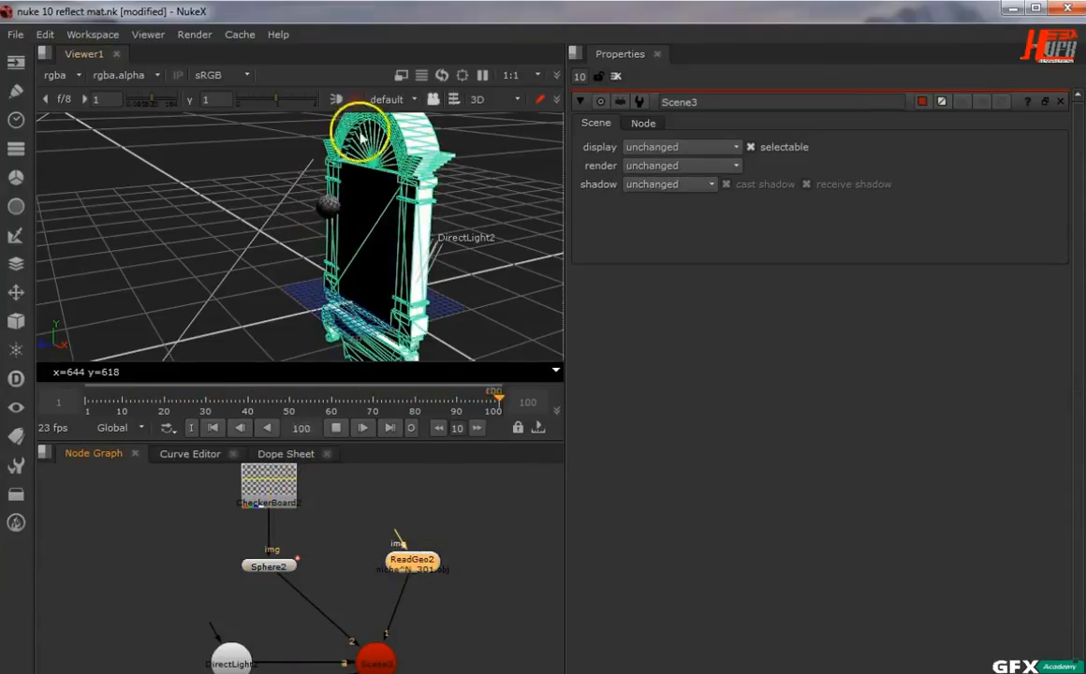
pyautogui.moveTo(380, 582); pyautogui.dragTo(381, 504, button='middle')
pyautogui.click(235, 584)
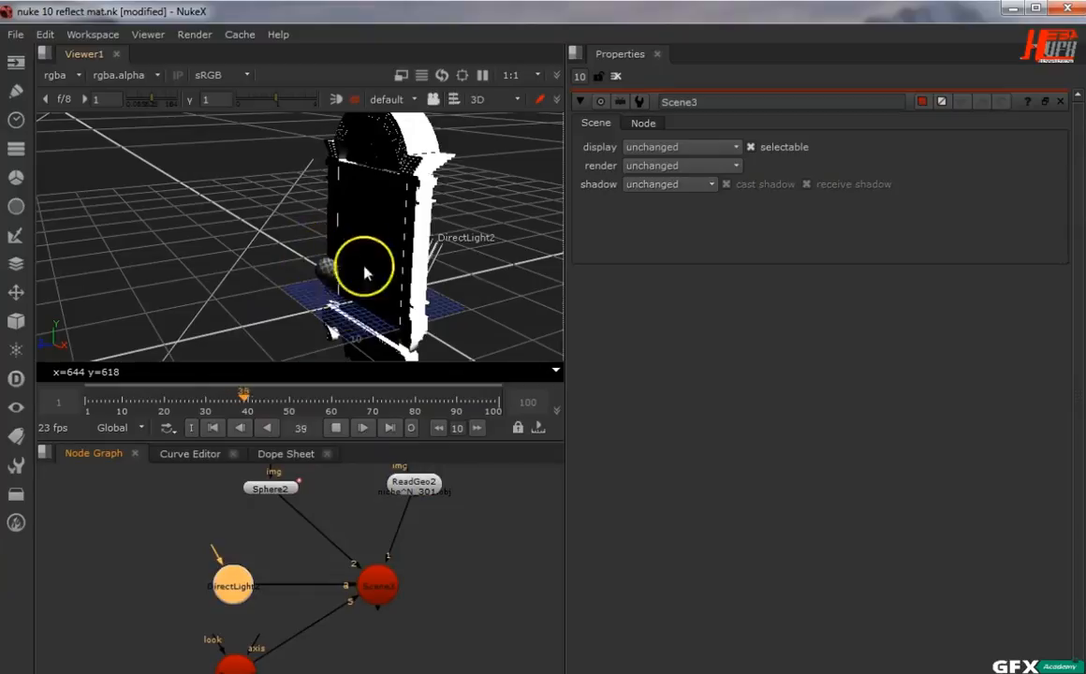
pyautogui.moveTo(380, 593); pyautogui.dragTo(380, 552, button='middle')
pyautogui.click(380, 552)
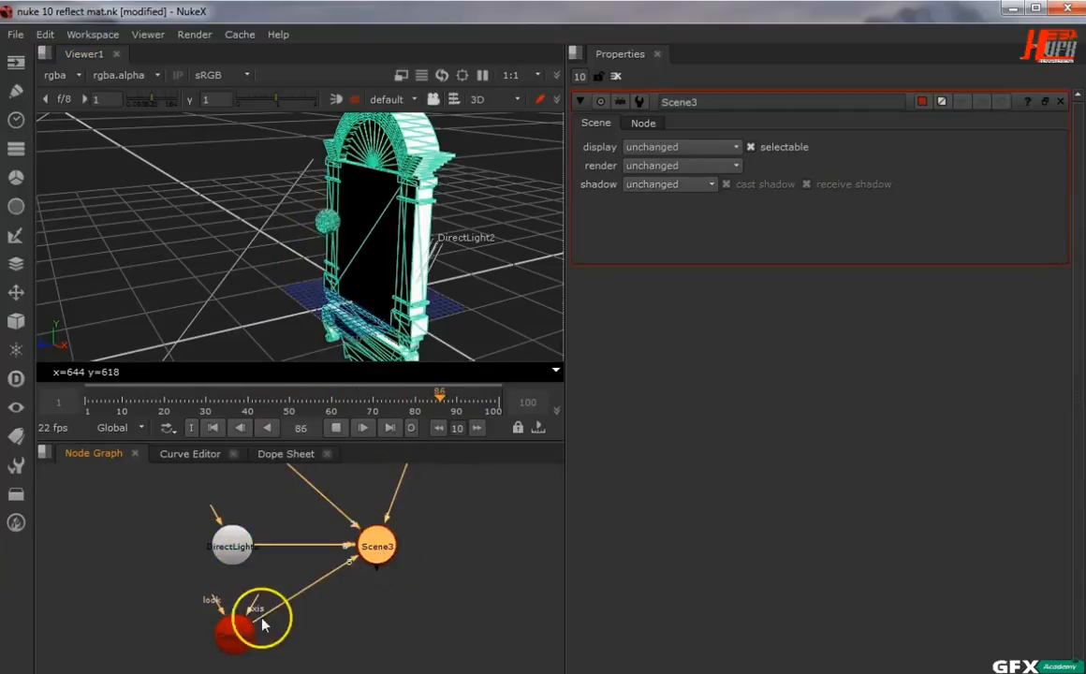
pyautogui.click(263, 626)
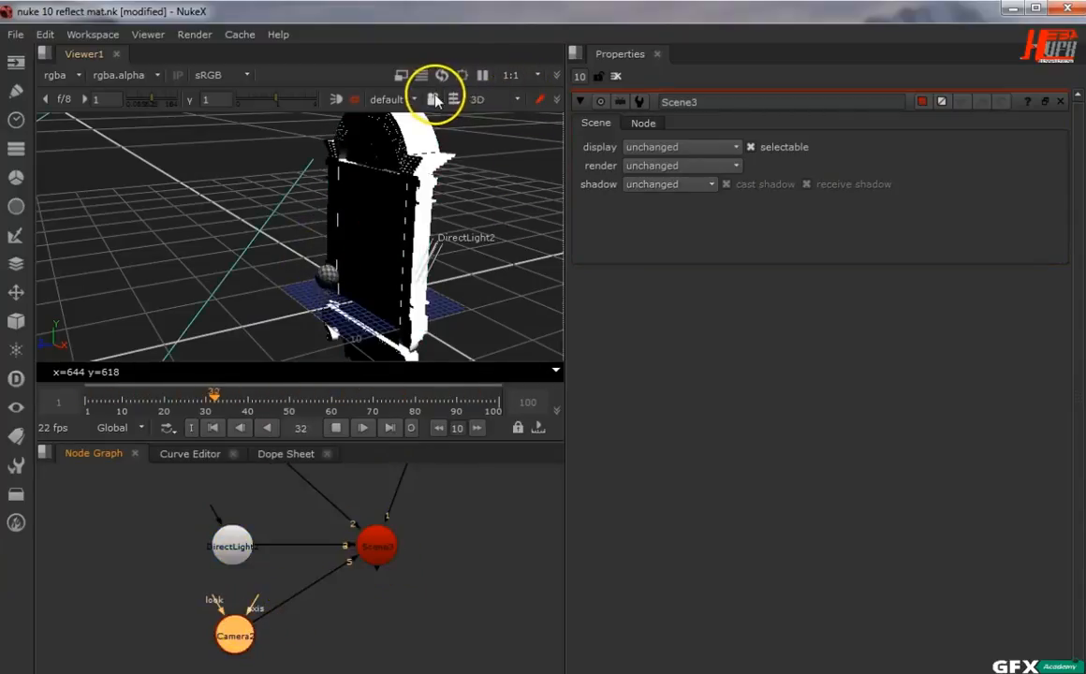
# Step: Look at the scene through Camera2, return to the default view and stop playback
pyautogui.click(385, 99)
pyautogui.click(387, 145)
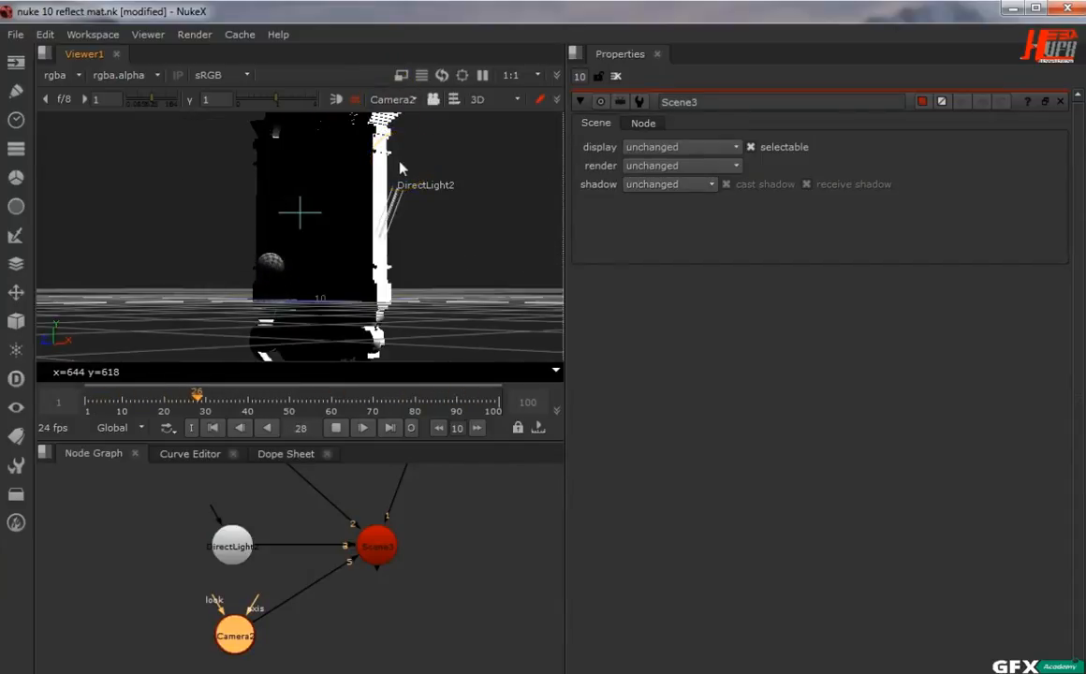
pyautogui.click(393, 100)
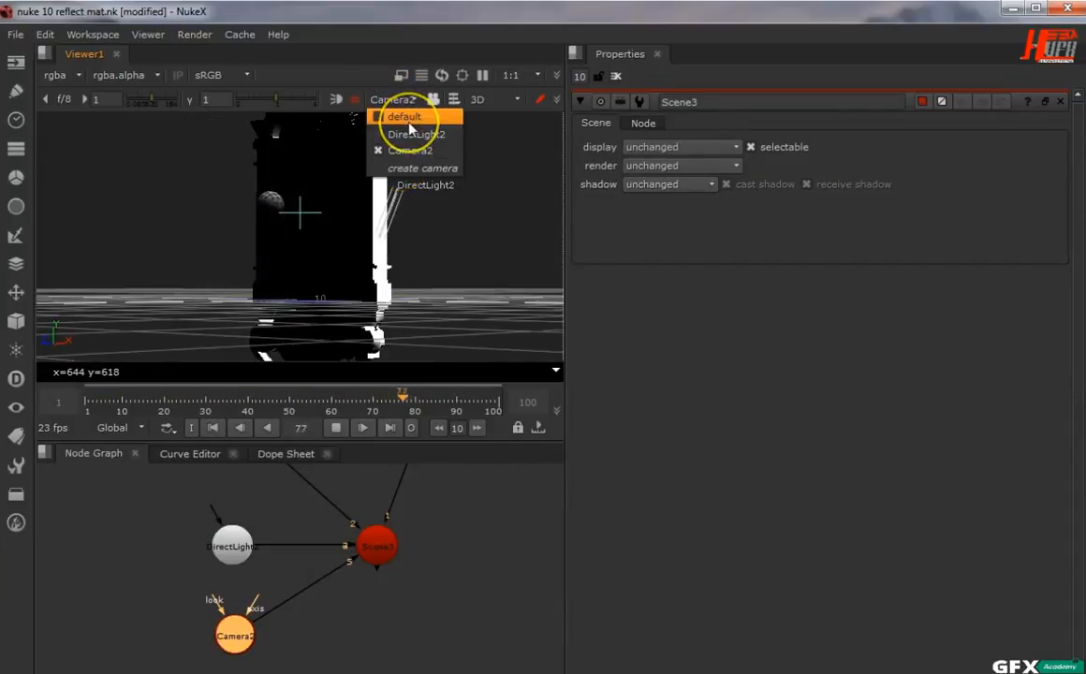
pyautogui.click(393, 114)
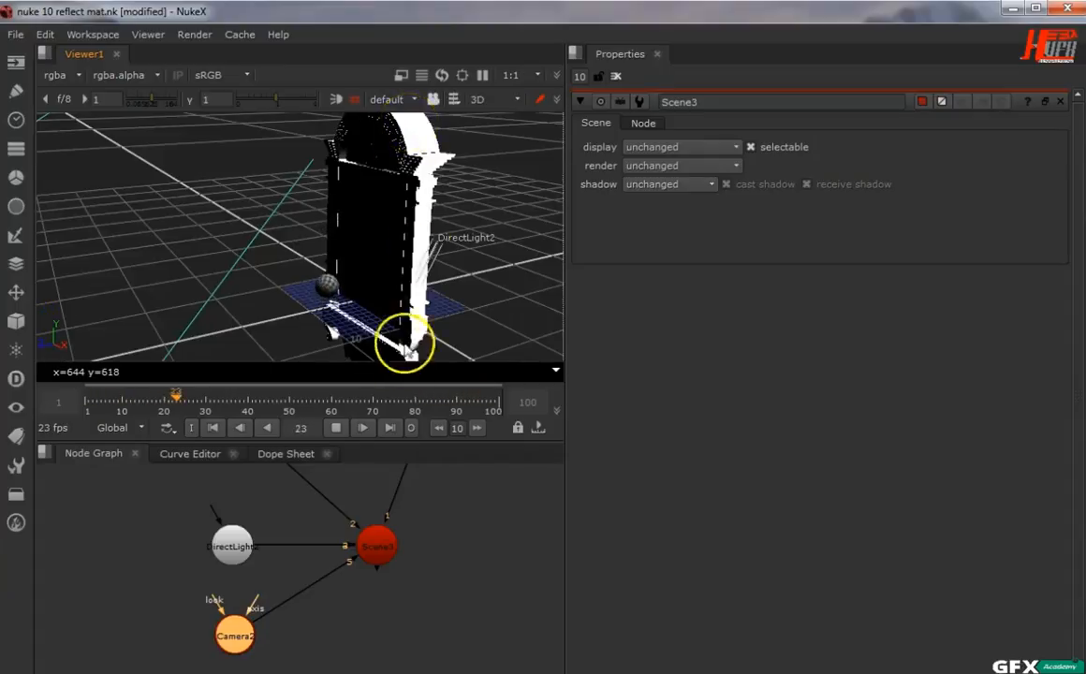
pyautogui.click(336, 429)
pyautogui.click(311, 577)
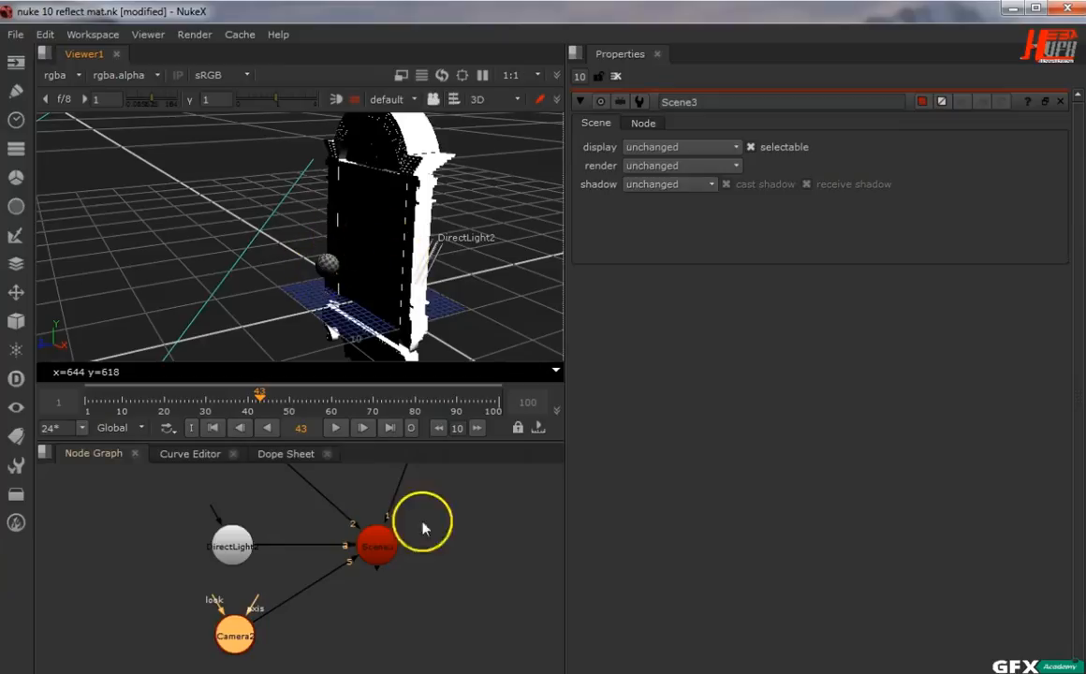
# Step: Add a RenderMan Reflection shader node in the empty space beside Scene3 in the node graph
pyautogui.scroll(-2, 423, 533)
pyautogui.scroll(-1, 424, 539)
pyautogui.moveTo(422, 537); pyautogui.dragTo(338, 564, button='middle')
pyautogui.click(352, 560)
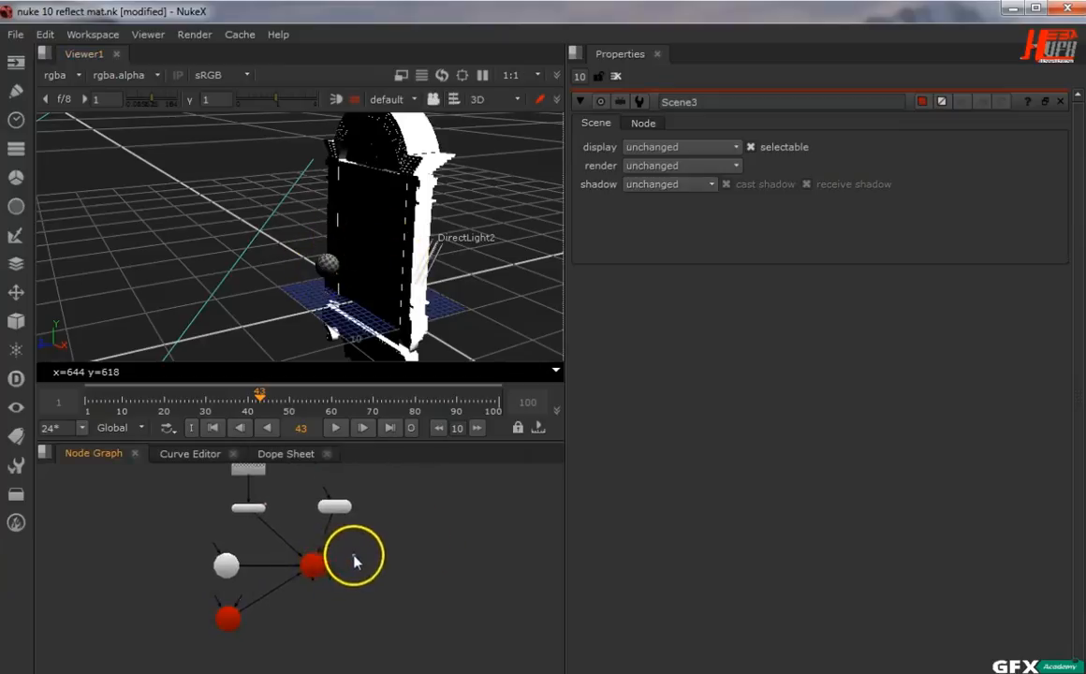
pyautogui.click(18, 320)
pyautogui.moveTo(37, 345)
pyautogui.moveTo(52, 429)
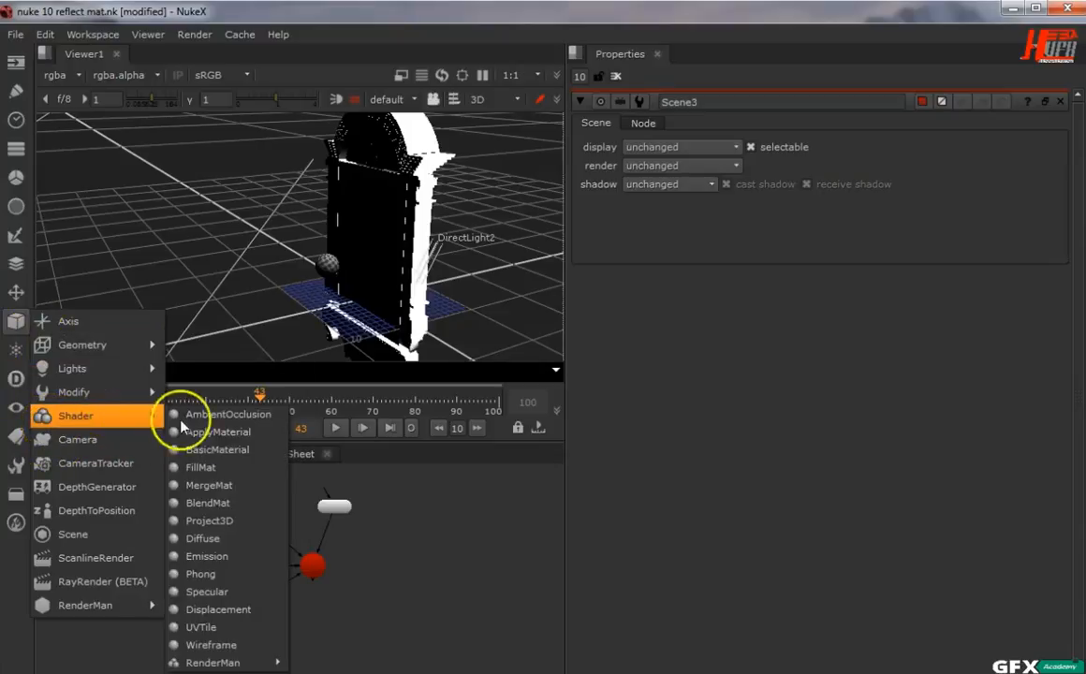
pyautogui.moveTo(213, 663)
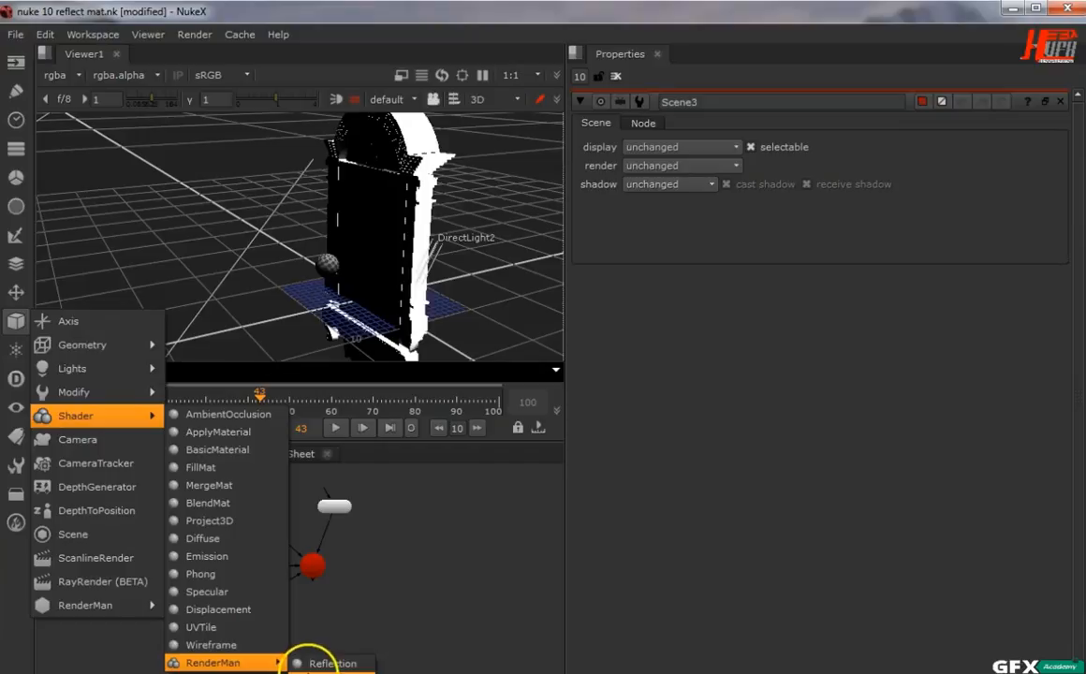
pyautogui.click(330, 664)
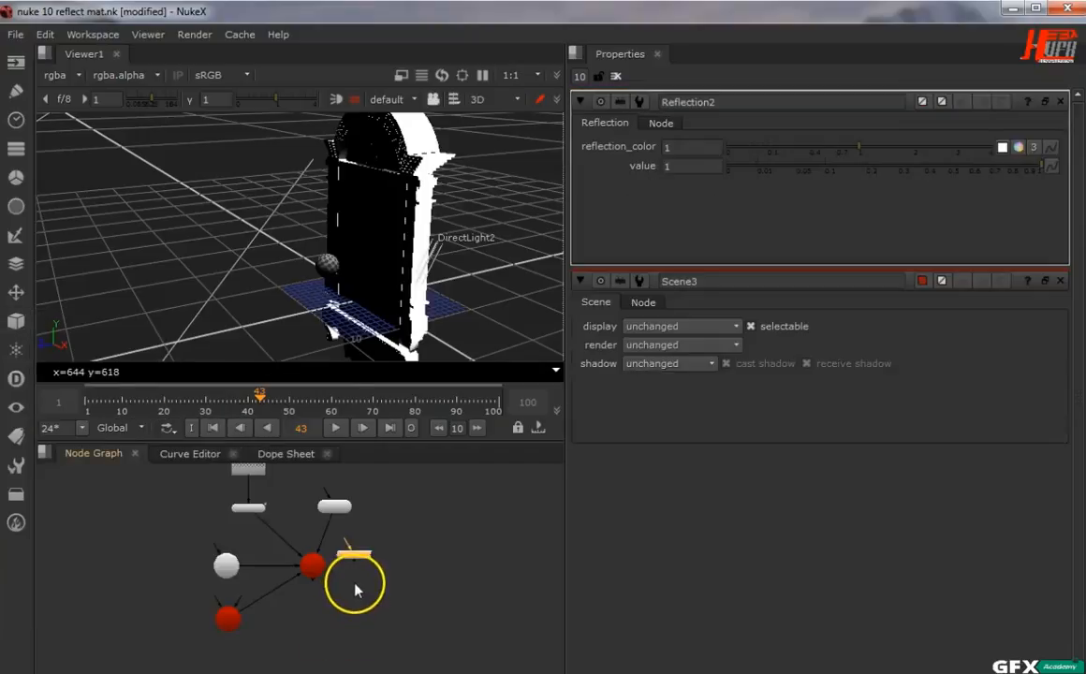
# Step: Place the Reflection2 node beside ReadGeo2 and connect it to ReadGeo2's img input
pyautogui.scroll(3, 355, 590)
pyautogui.moveTo(312, 511); pyautogui.dragTo(332, 617, button='middle')
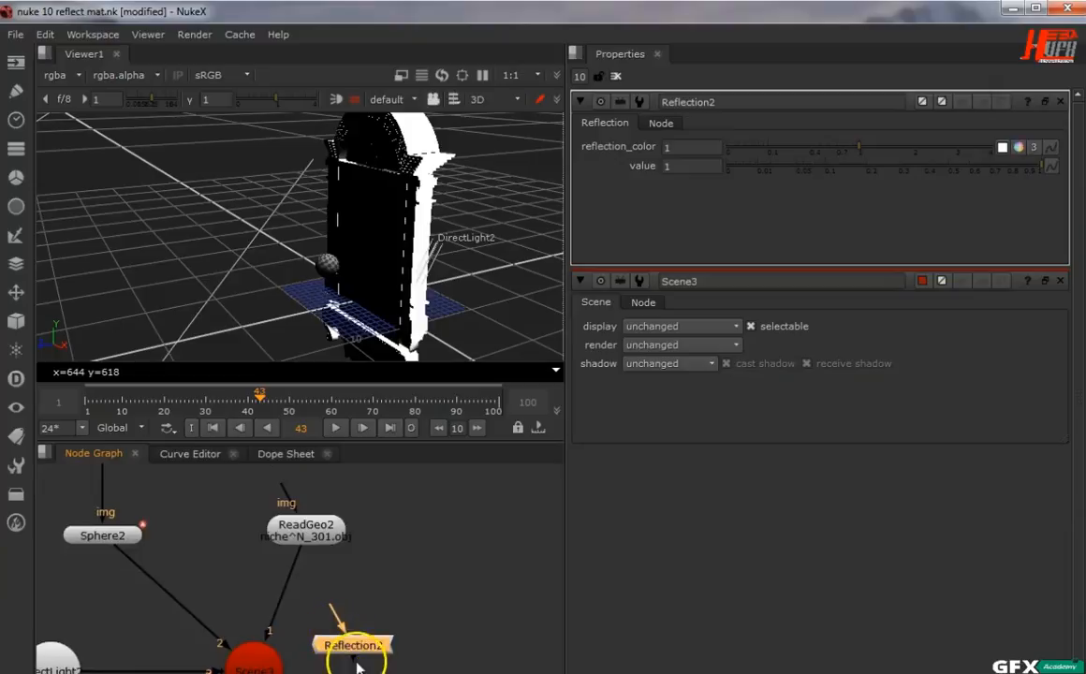
pyautogui.moveTo(356, 646); pyautogui.dragTo(450, 534)
pyautogui.moveTo(318, 564); pyautogui.dragTo(330, 617, button='middle')
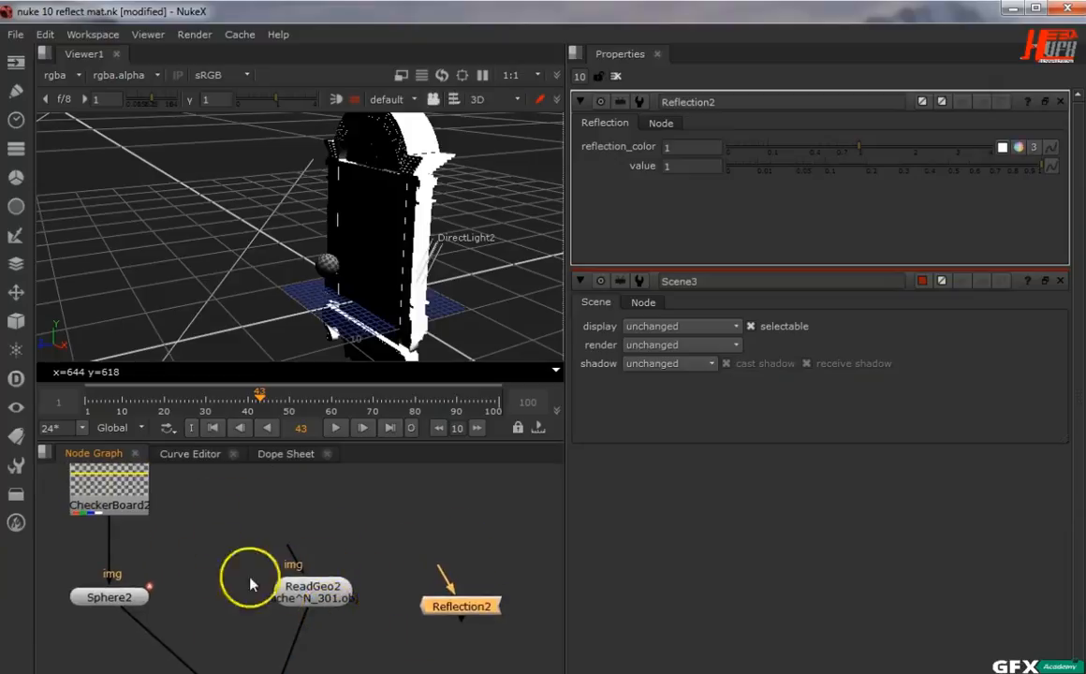
pyautogui.click(313, 603)
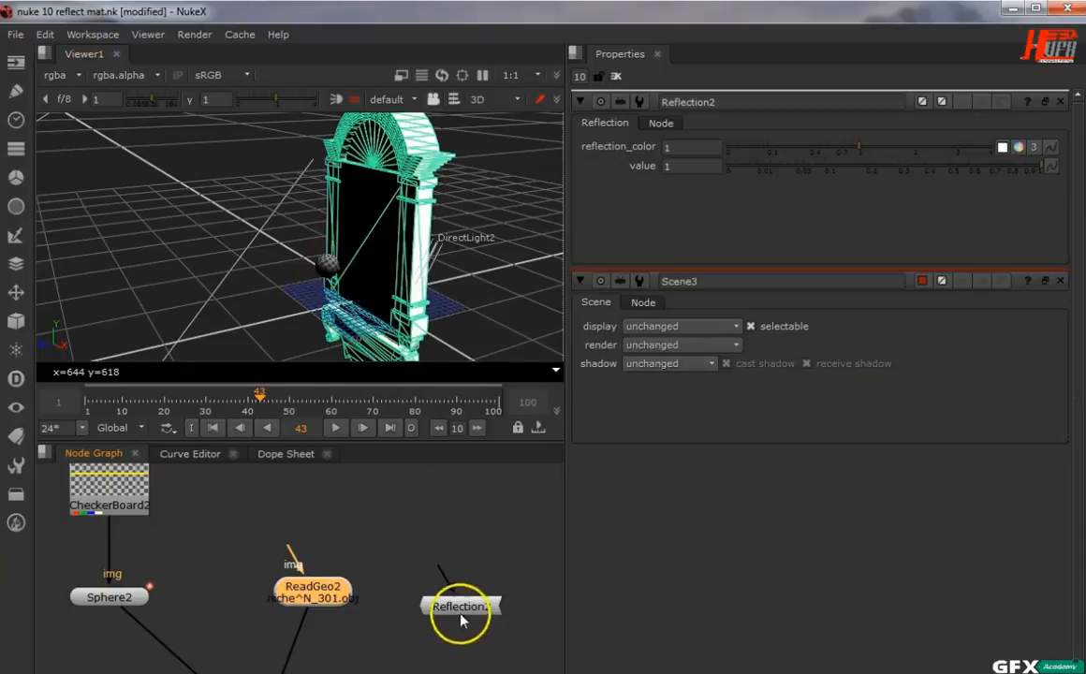
pyautogui.moveTo(461, 619); pyautogui.dragTo(446, 591)
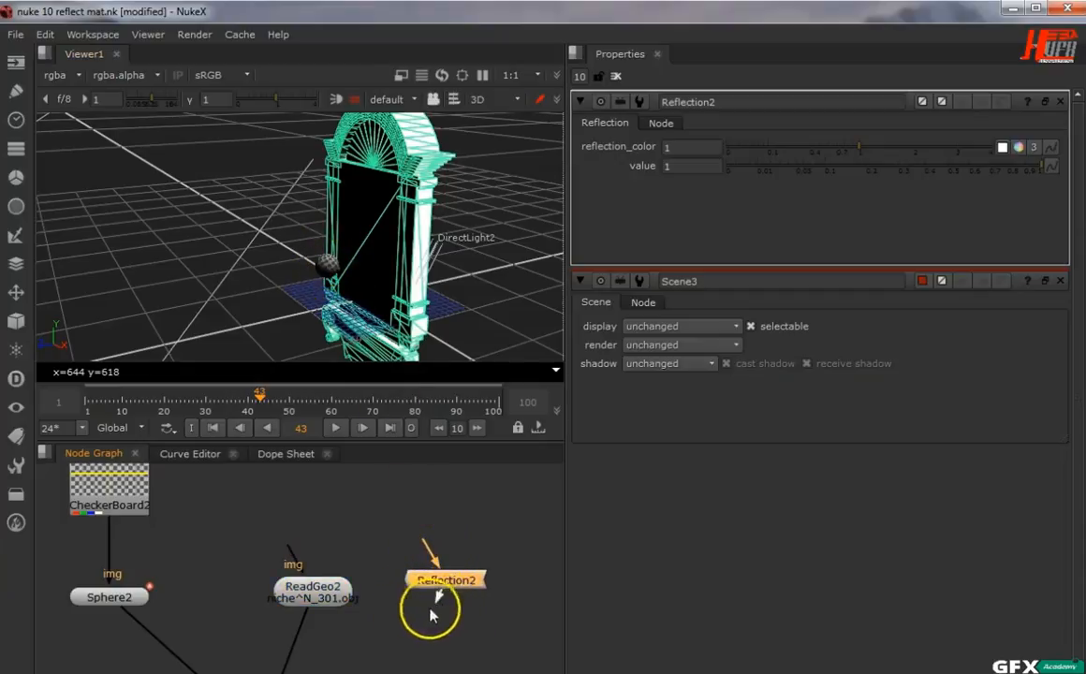
pyautogui.moveTo(323, 597); pyautogui.dragTo(325, 595)
pyautogui.moveTo(444, 583); pyautogui.dragTo(449, 597)
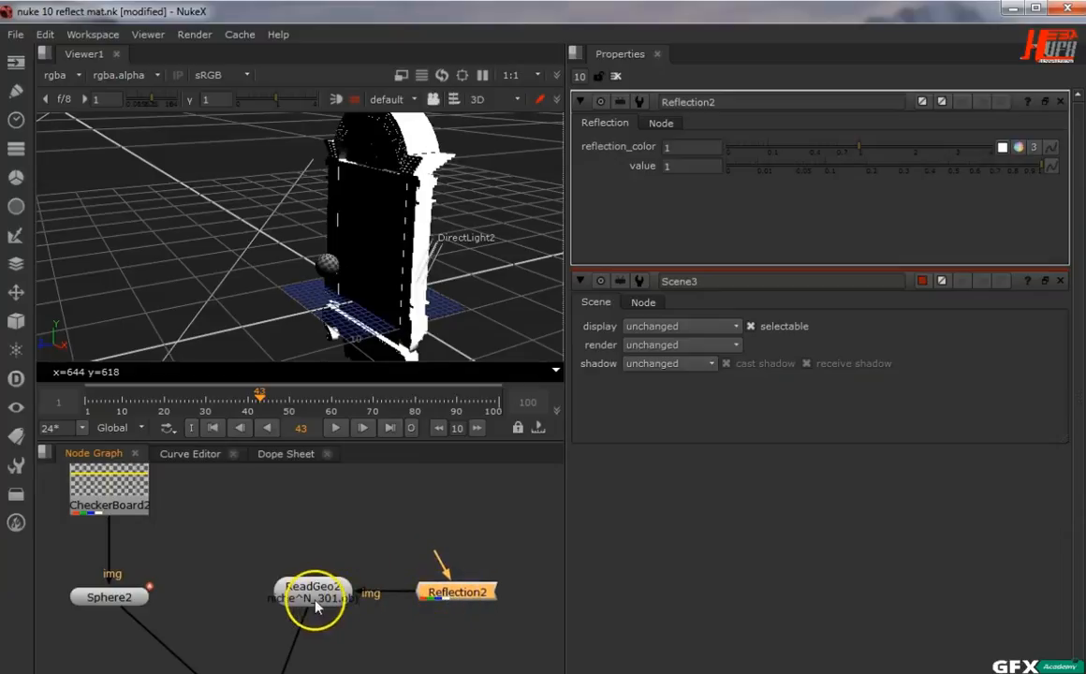
# Step: Add a RayRender (BETA) node to the node graph
pyautogui.moveTo(235, 571); pyautogui.dragTo(350, 459, button='middle')
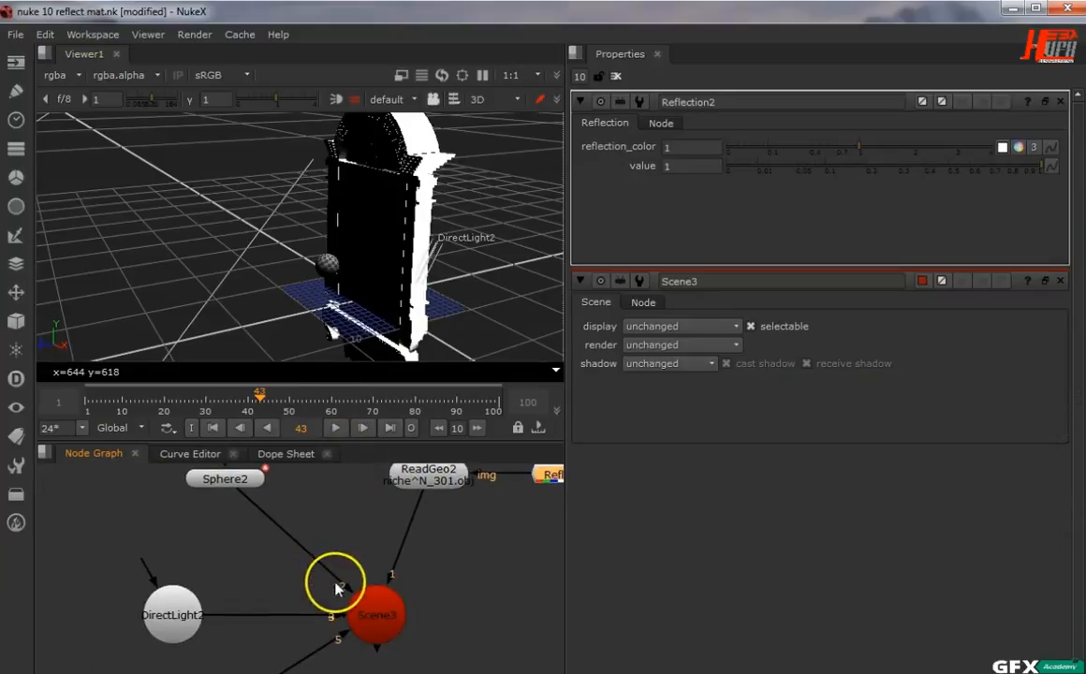
pyautogui.scroll(-2, 335, 582)
pyautogui.moveTo(335, 583); pyautogui.dragTo(312, 570, button='middle')
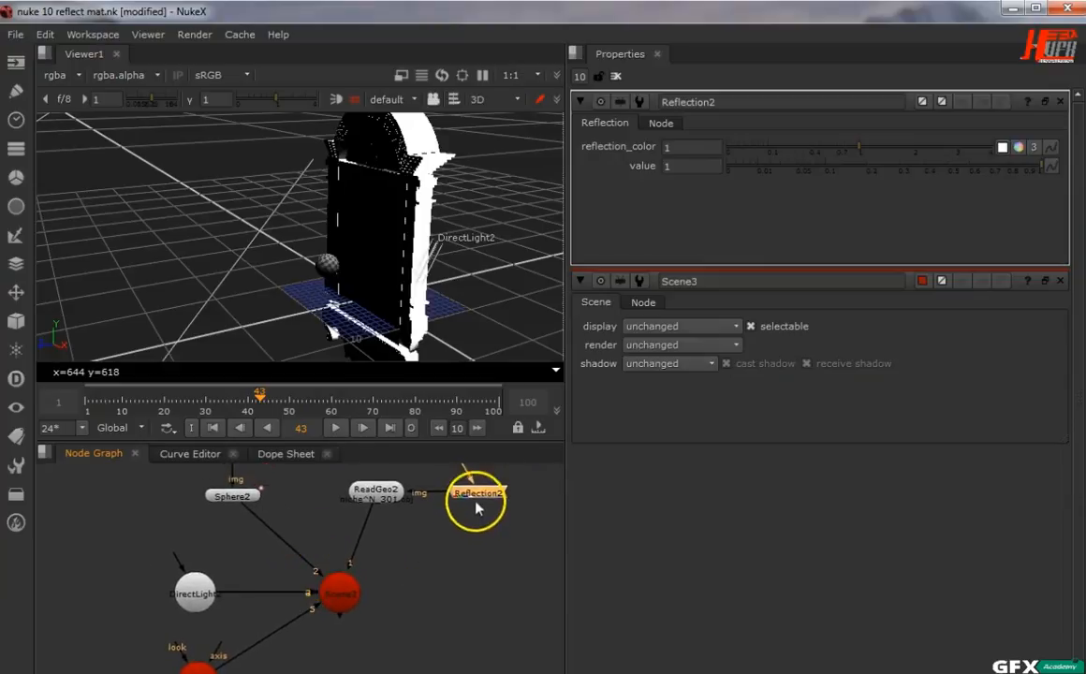
pyautogui.click(16, 320)
pyautogui.moveTo(84, 367)
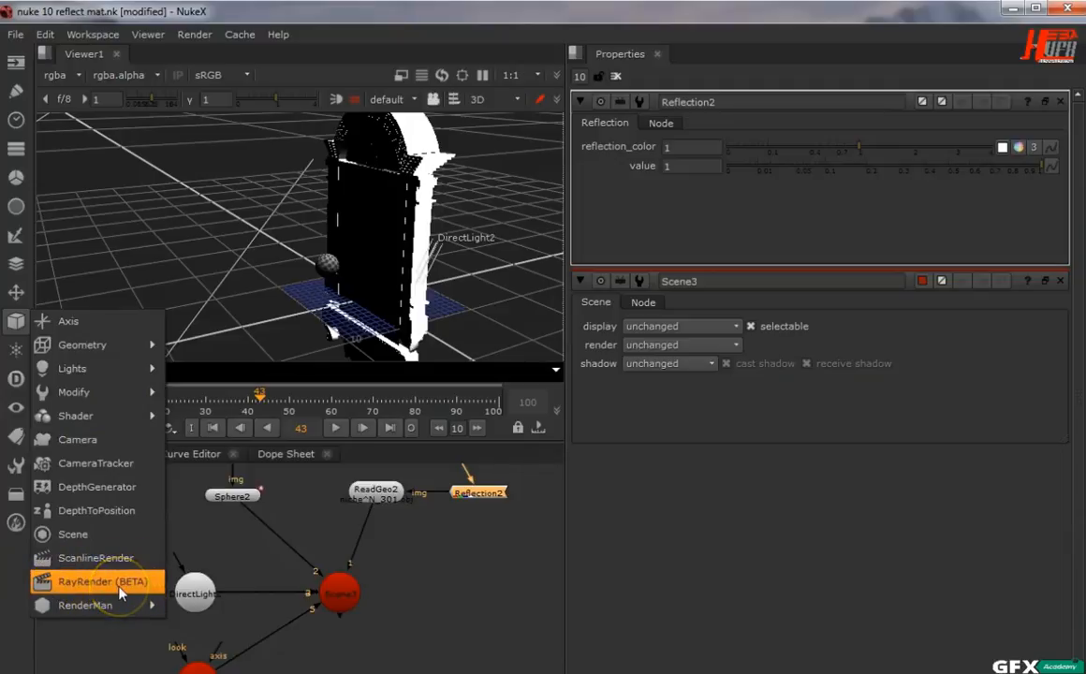
pyautogui.click(110, 586)
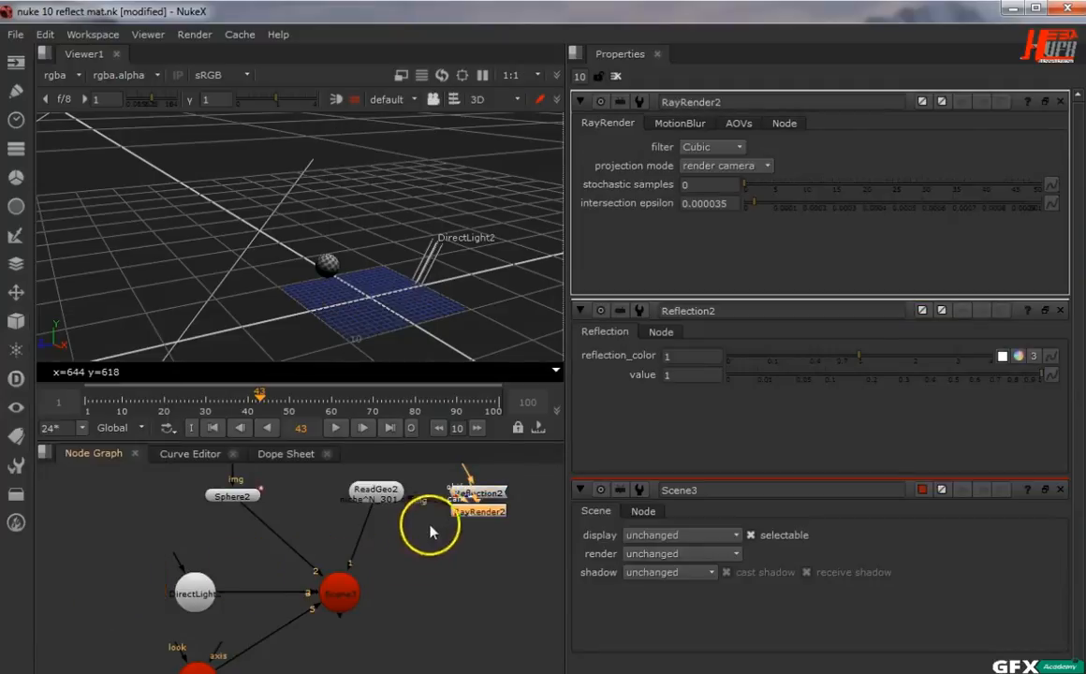
# Step: Move RayRender2 clear below the shader, detach it from Reflection2 and reconnect ReadGeo2's img input to Reflection2
pyautogui.moveTo(484, 517); pyautogui.dragTo(482, 613)
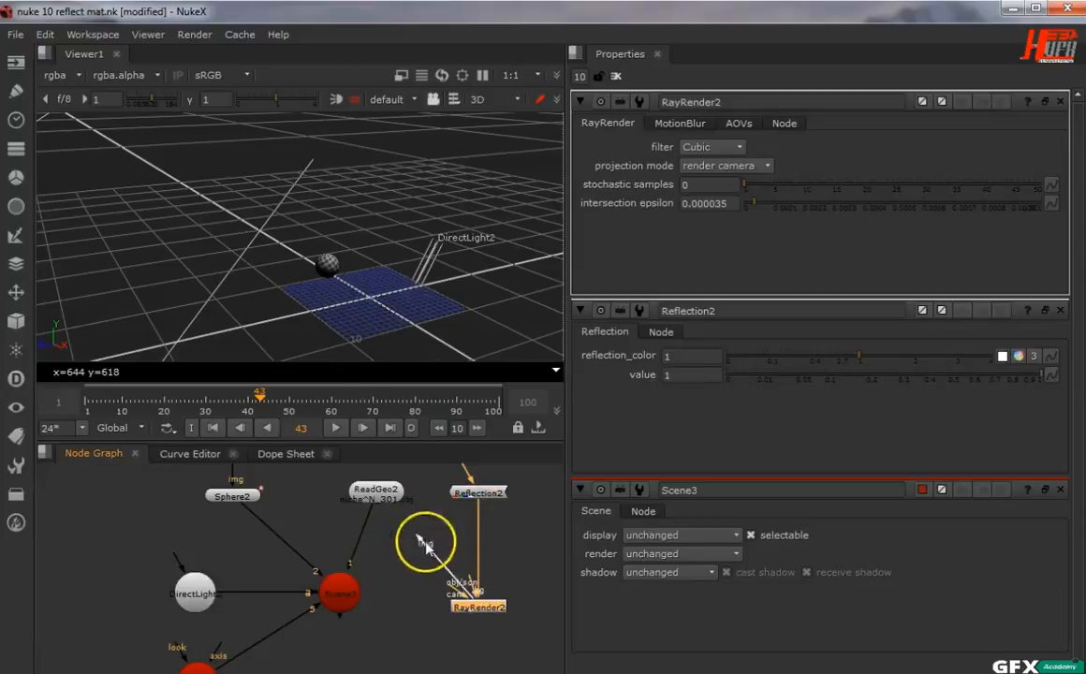
pyautogui.moveTo(425, 545); pyautogui.dragTo(479, 496)
pyautogui.moveTo(481, 613); pyautogui.dragTo(468, 613)
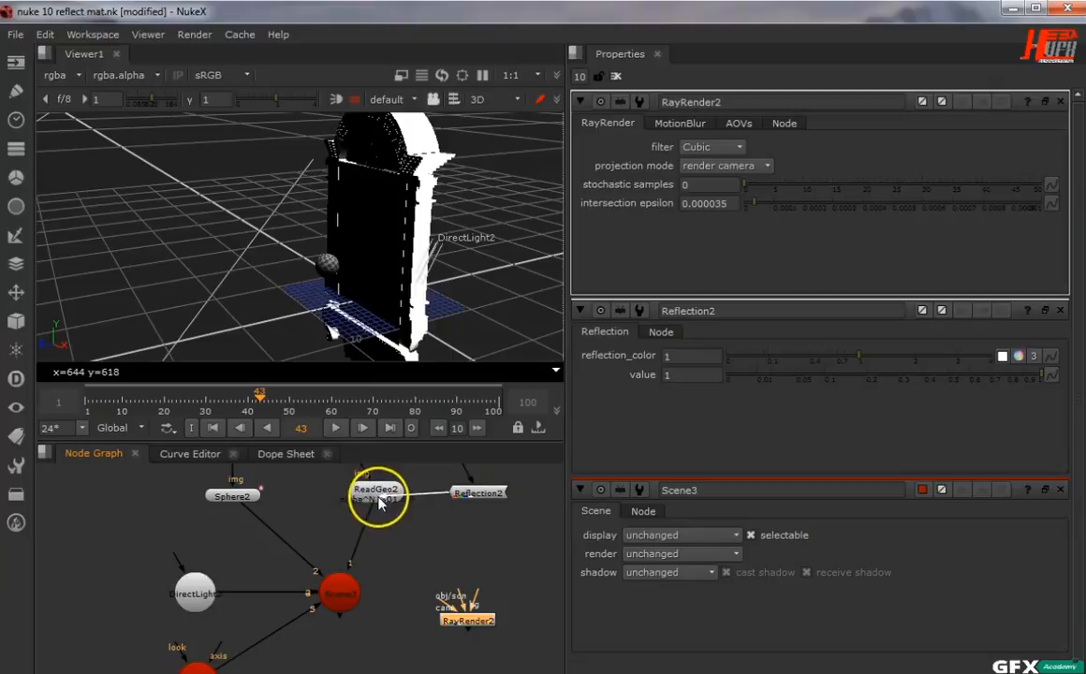
pyautogui.moveTo(467, 622); pyautogui.dragTo(435, 623)
# Step: Connect RayRender2's obj/scn input to Scene3 and its cam input to Camera2, and place it beside the camera
pyautogui.moveTo(354, 579); pyautogui.dragTo(346, 516, button='middle')
pyautogui.moveTo(440, 550); pyautogui.dragTo(412, 618)
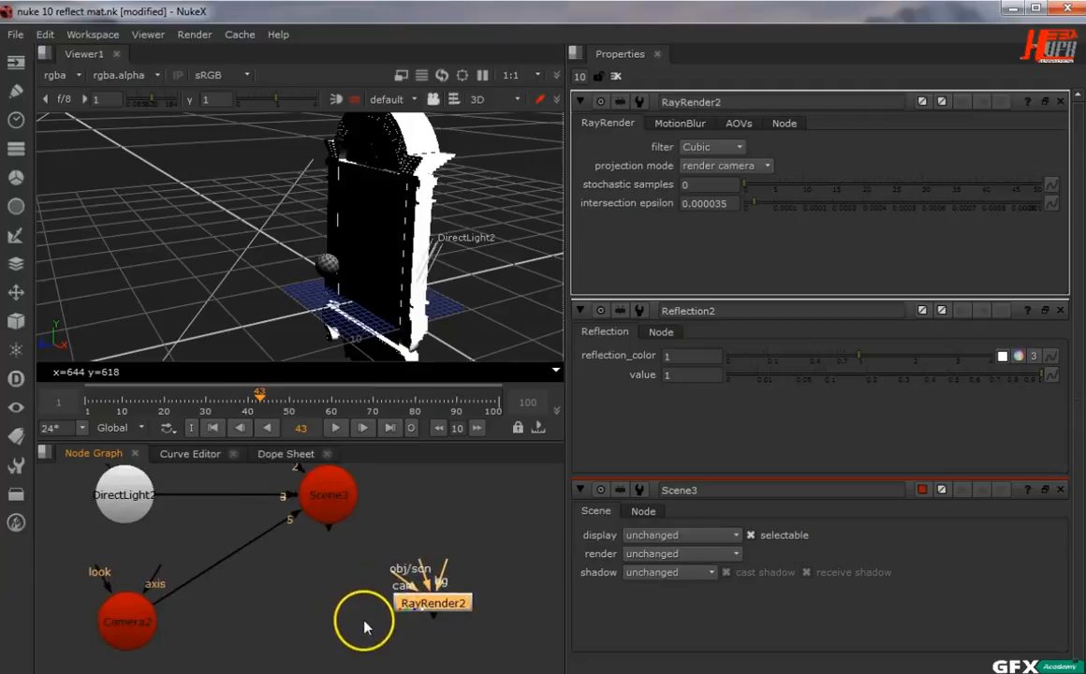
pyautogui.scroll(3, 363, 625)
pyautogui.moveTo(364, 608); pyautogui.dragTo(421, 543, button='middle')
pyautogui.moveTo(420, 543); pyautogui.dragTo(86, 593)
pyautogui.moveTo(469, 578); pyautogui.dragTo(366, 599)
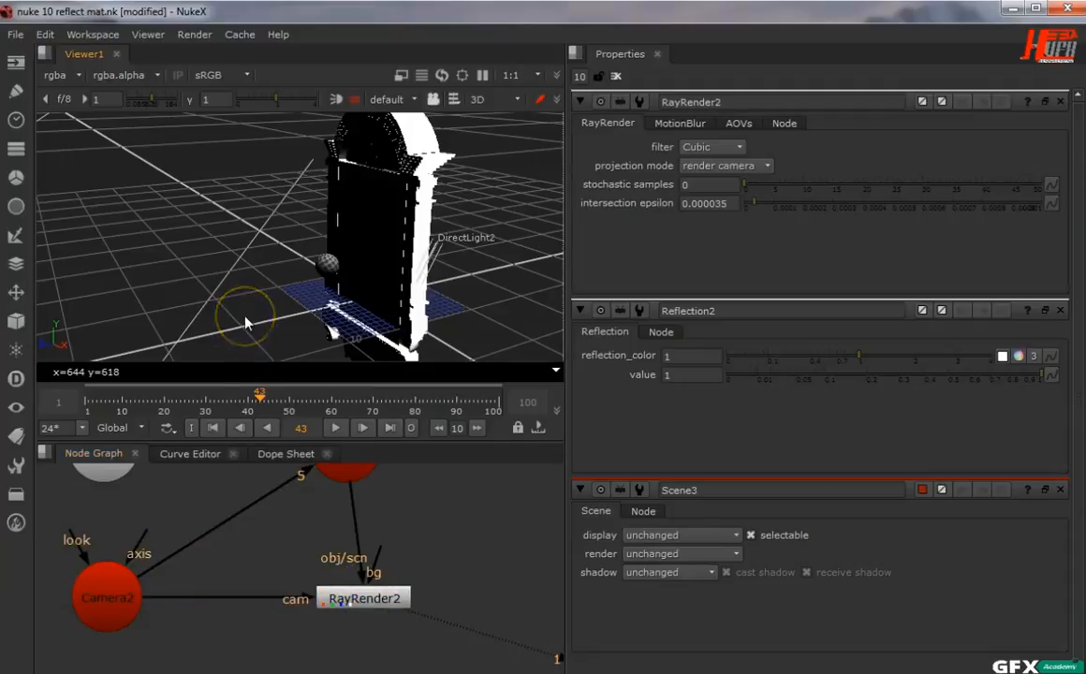
# Step: Switch the viewer to the 2D RayRender output and examine the checkered sphere and its reflection in the niche
pyautogui.press('Tab')
pyautogui.scroll(-2, 246, 316)
pyautogui.moveTo(405, 325); pyautogui.dragTo(264, 327, button='middle')
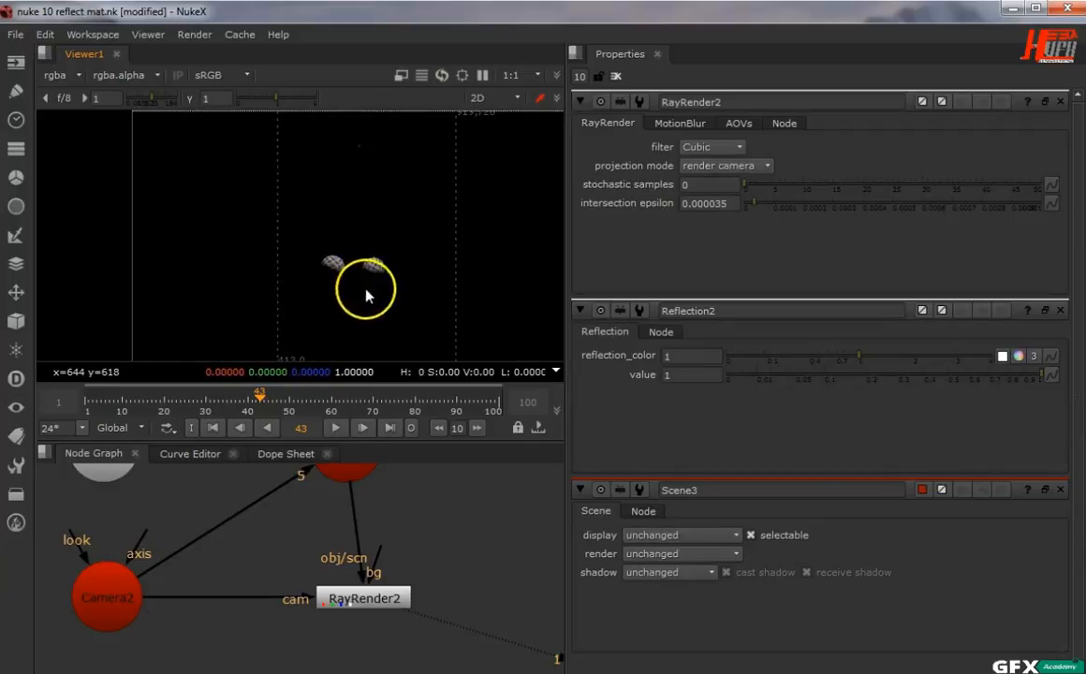
pyautogui.scroll(3, 328, 279)
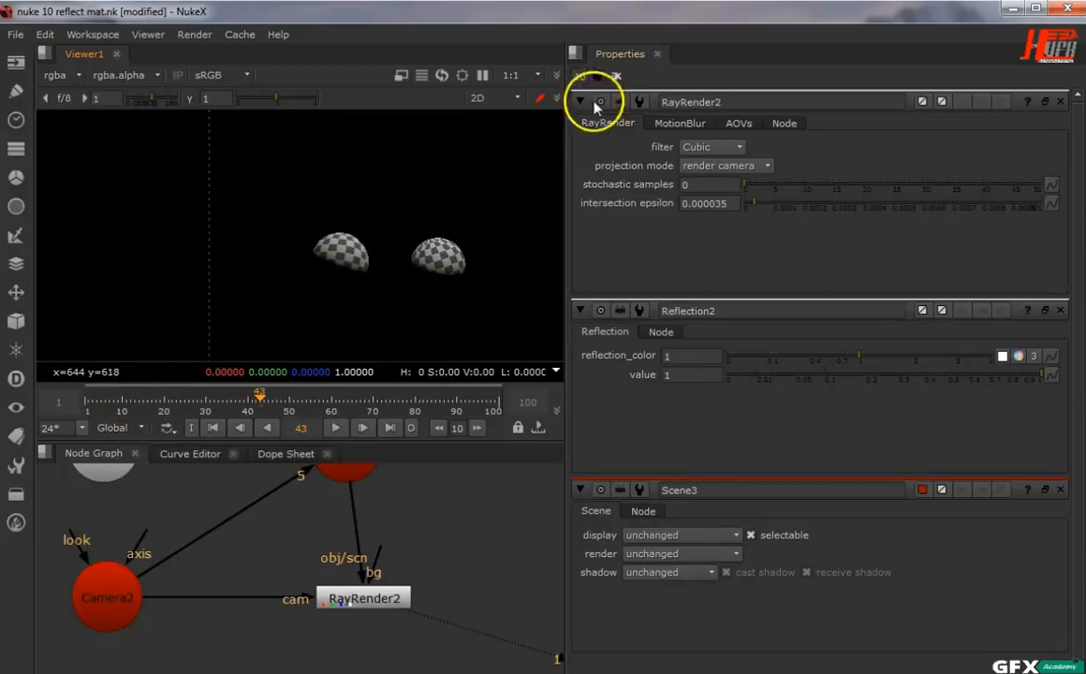
pyautogui.scroll(-1, 474, 250)
pyautogui.scroll(-5, 475, 251)
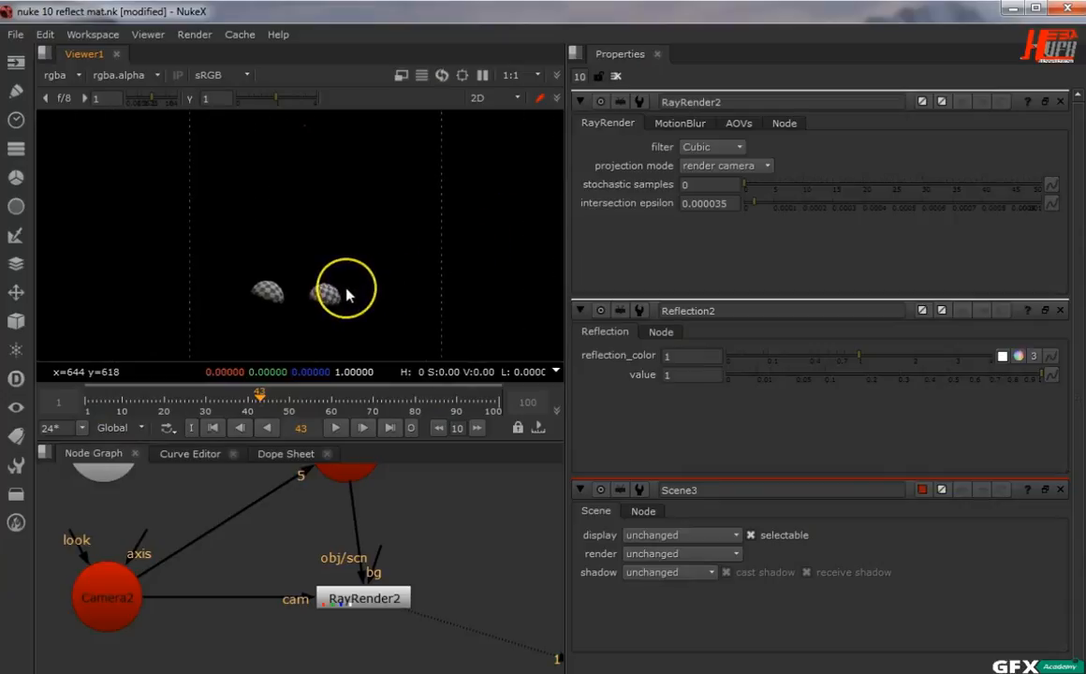
pyautogui.scroll(1, 347, 294)
# Step: Play the rendered animation from frame 15 and examine how the reflection follows the moving sphere
pyautogui.click(144, 398)
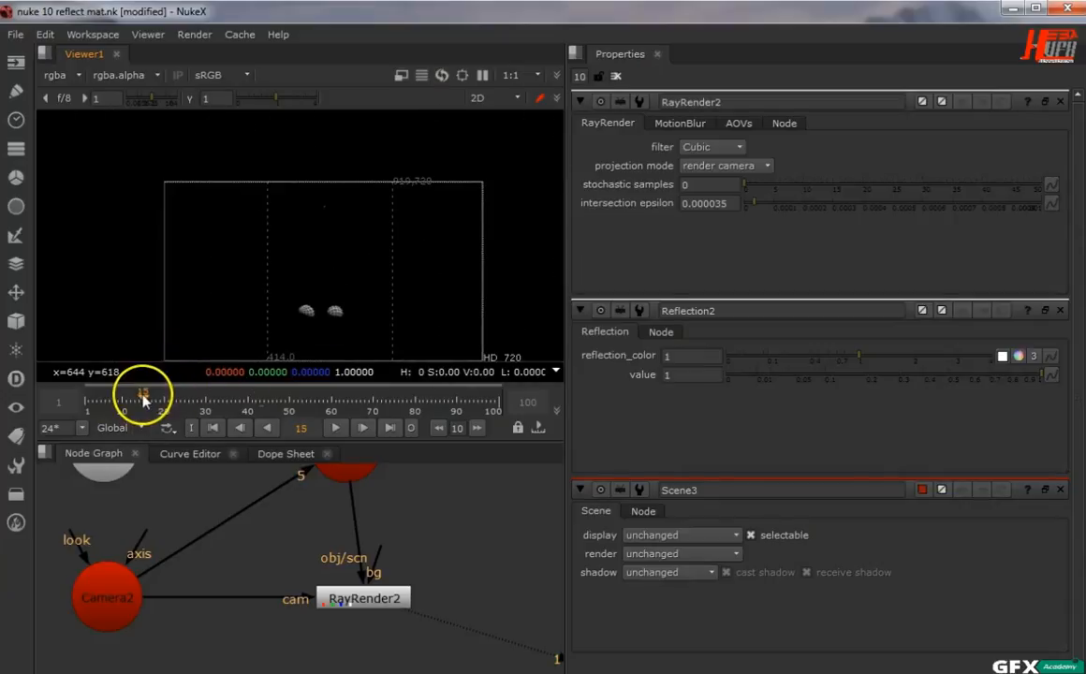
pyautogui.click(335, 426)
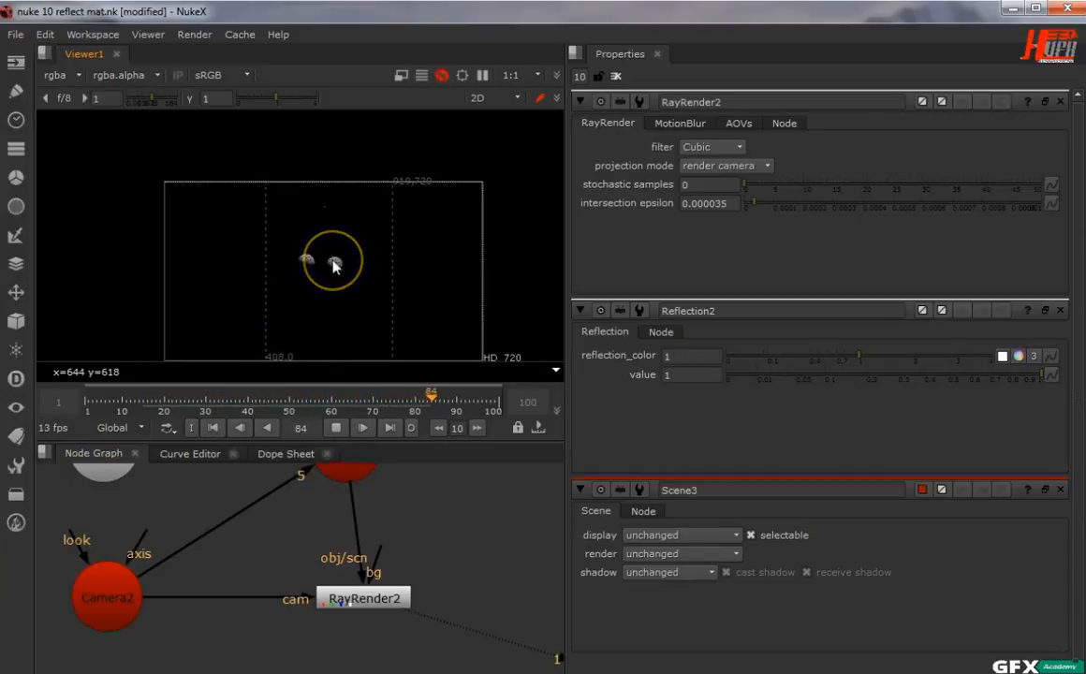
pyautogui.scroll(5, 333, 267)
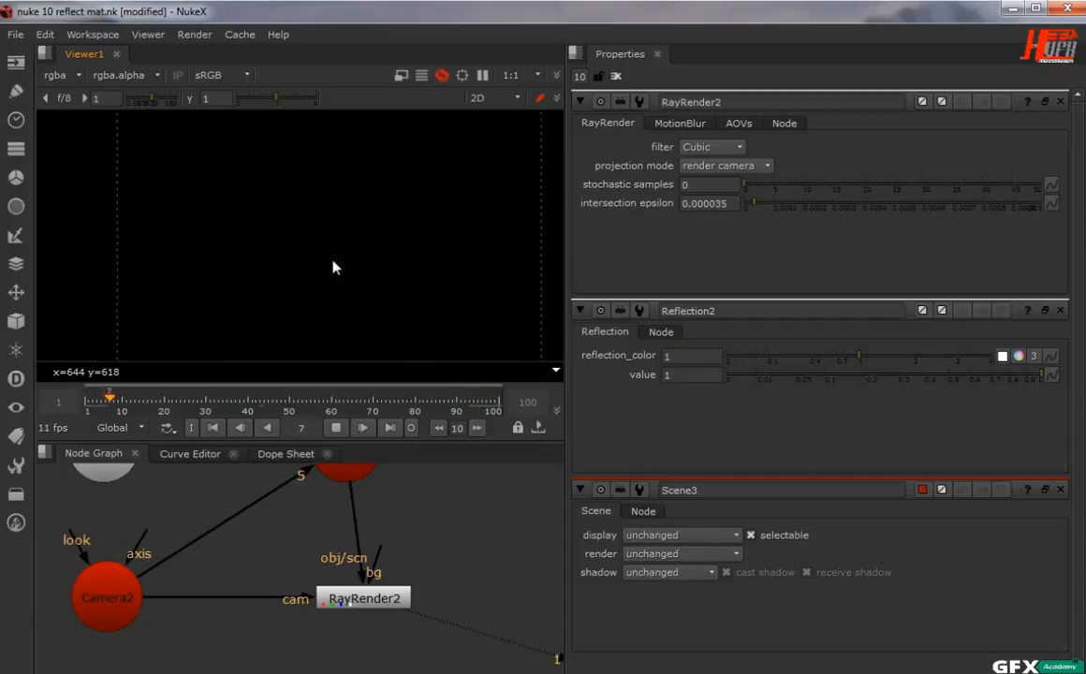
pyautogui.scroll(-3, 334, 269)
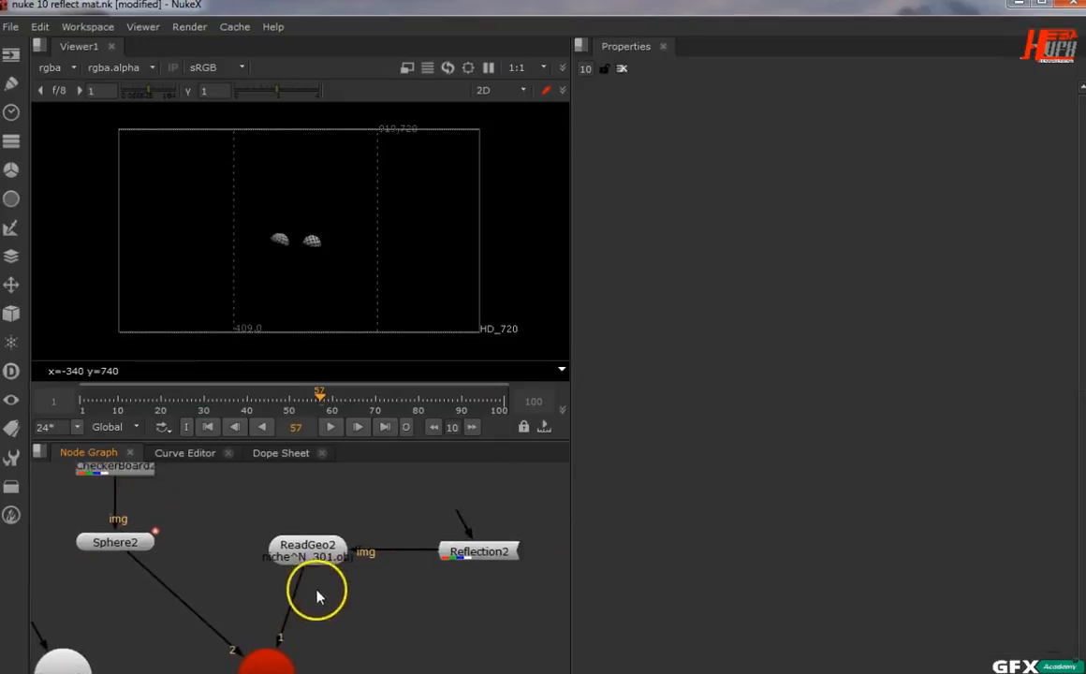
# Step: Add an ApplyMaterial node and insert it between ReadGeo2 and Scene3
pyautogui.scroll(-3, 316, 596)
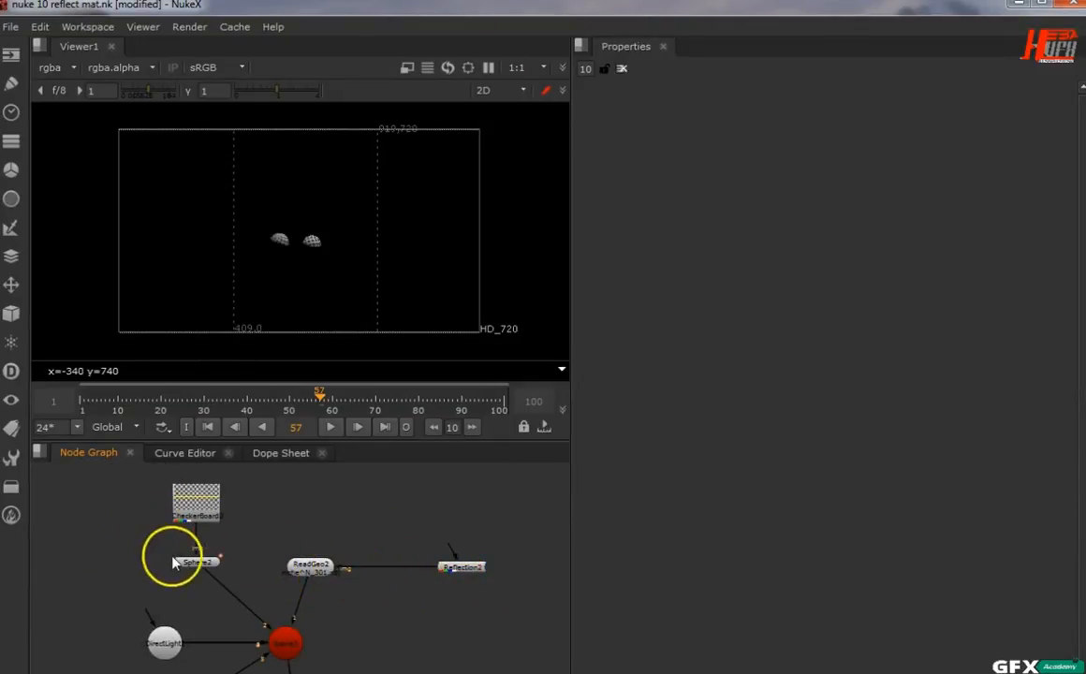
pyautogui.click(13, 314)
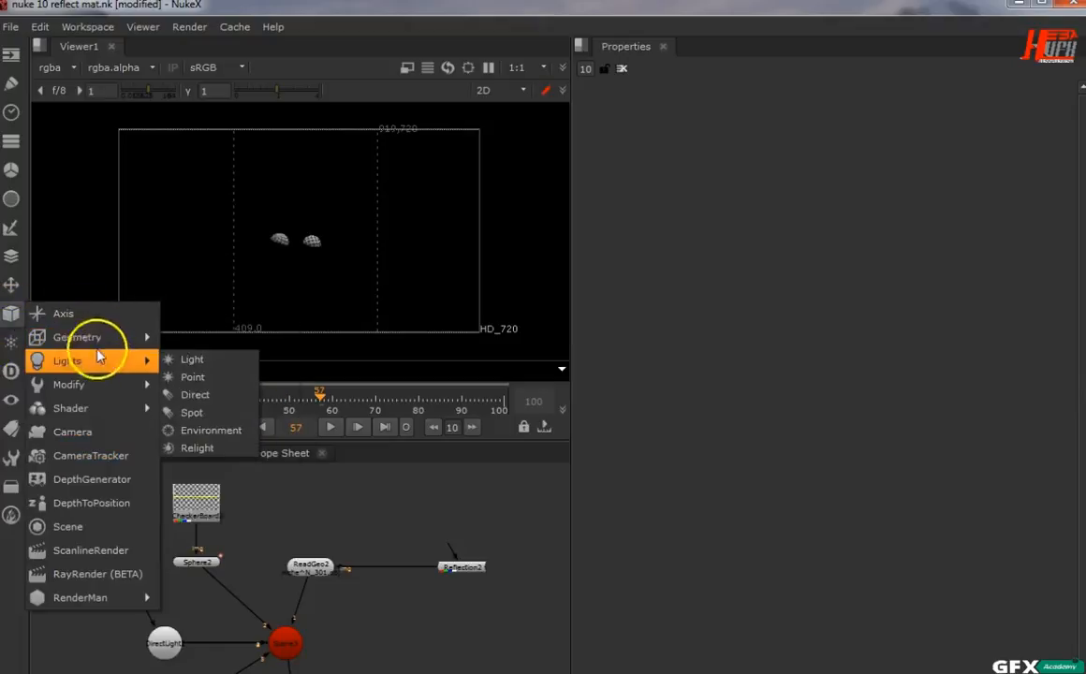
pyautogui.moveTo(101, 417)
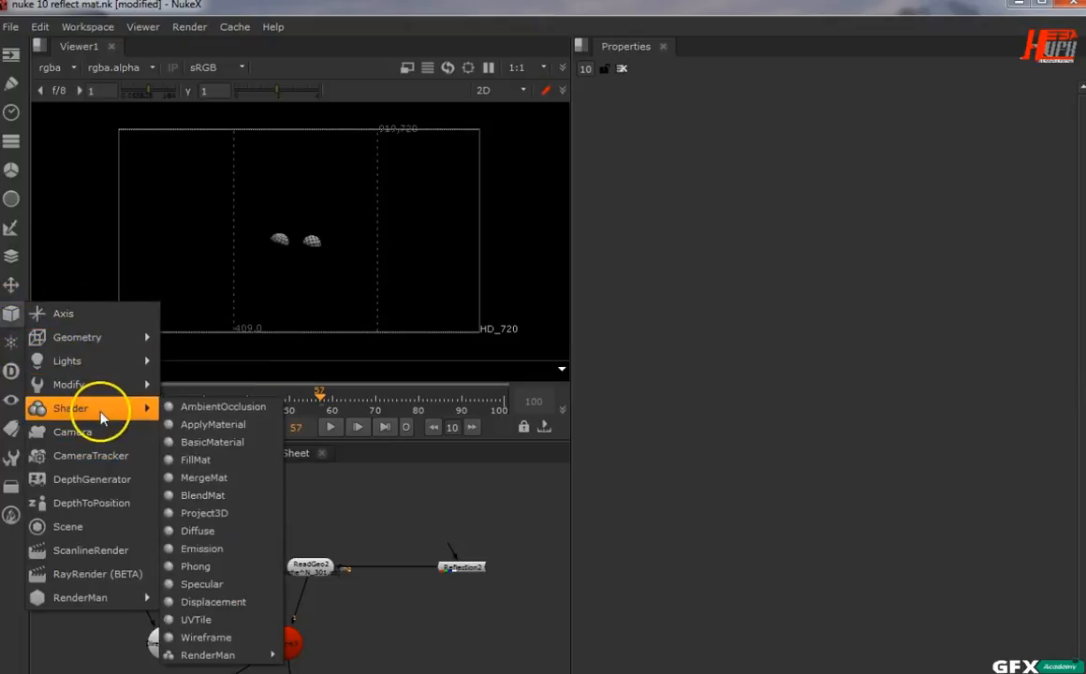
pyautogui.click(214, 424)
pyautogui.moveTo(311, 564); pyautogui.dragTo(306, 520)
pyautogui.moveTo(393, 609); pyautogui.dragTo(297, 584)
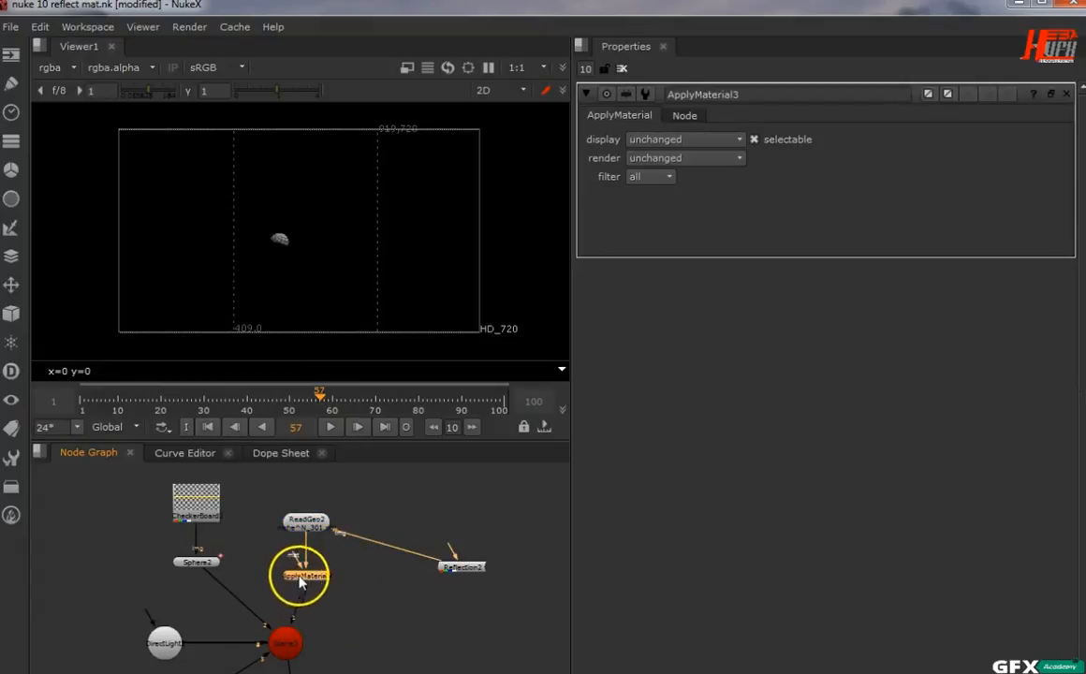
# Step: Move the Reflection2 connection from ReadGeo2's img input to ApplyMaterial3's mat input and align Reflection2 level with ApplyMaterial3
pyautogui.moveTo(314, 524); pyautogui.dragTo(324, 580)
pyautogui.click(521, 585)
pyautogui.moveTo(479, 572); pyautogui.dragTo(478, 582)
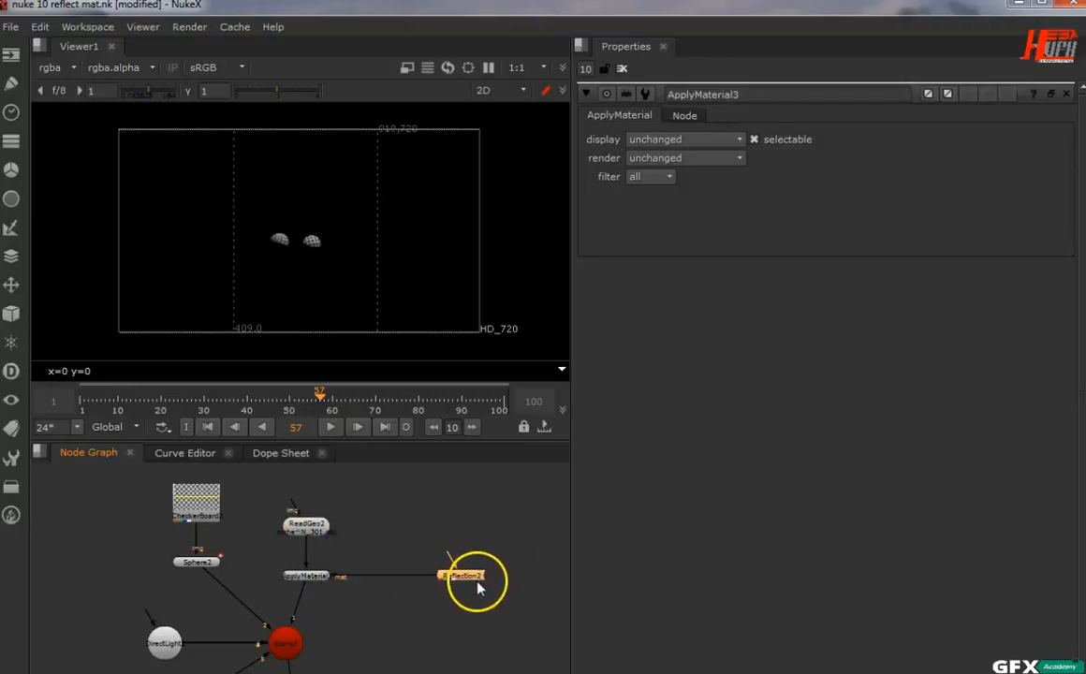
pyautogui.click(383, 538)
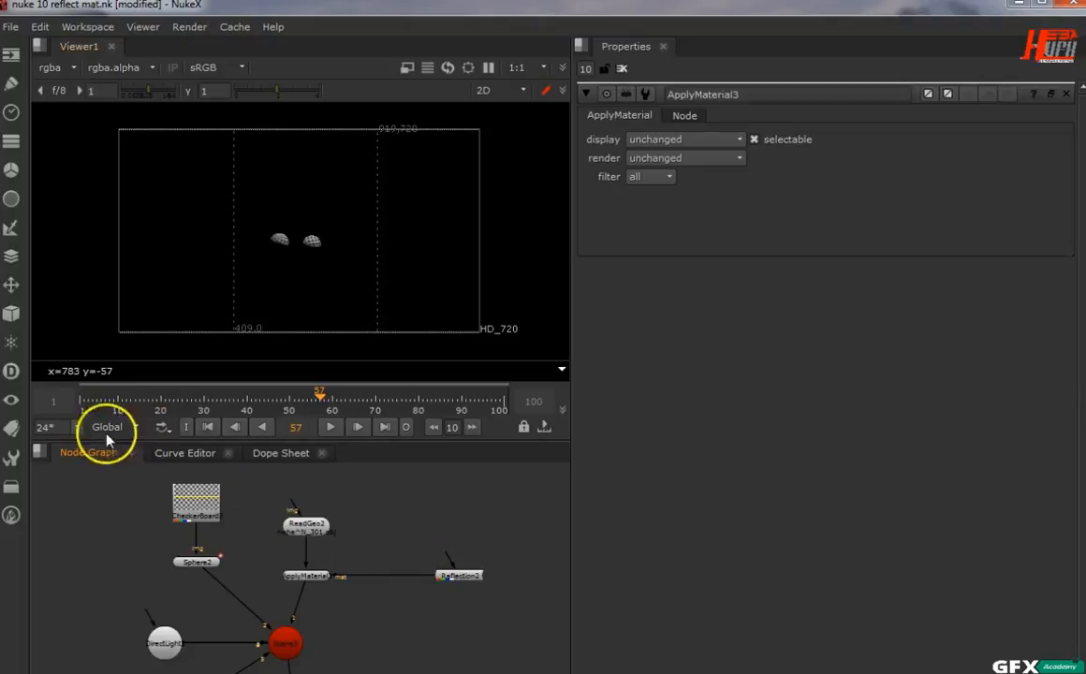
# Step: Add a Phong shader above Reflection2 and connect it to Reflection2's input
pyautogui.click(10, 315)
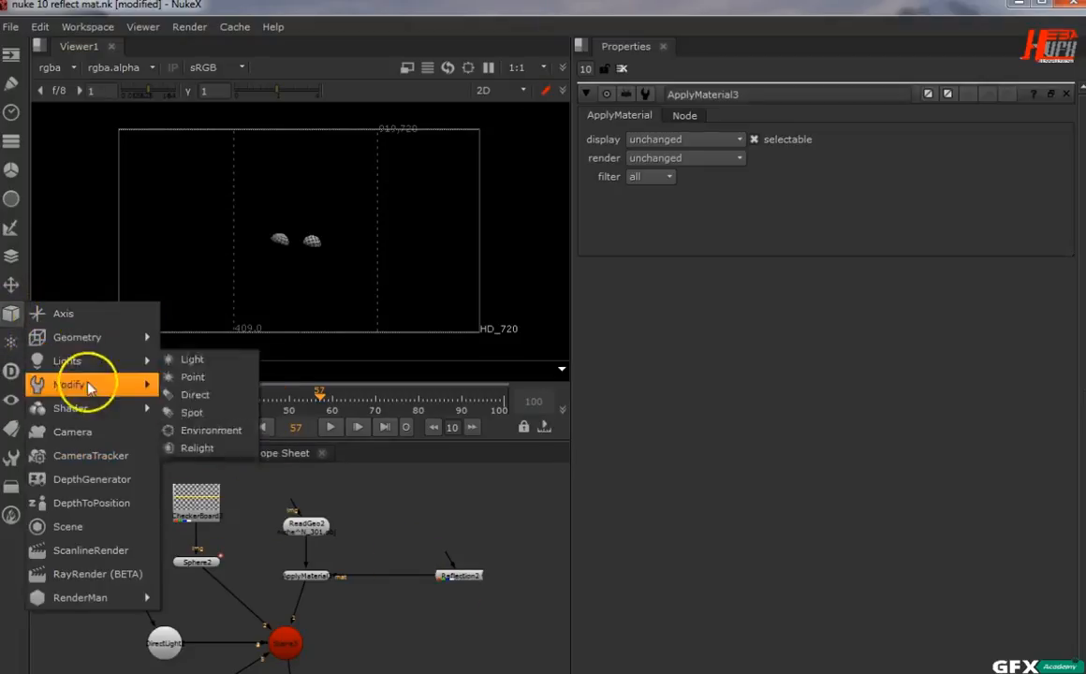
pyautogui.moveTo(94, 413)
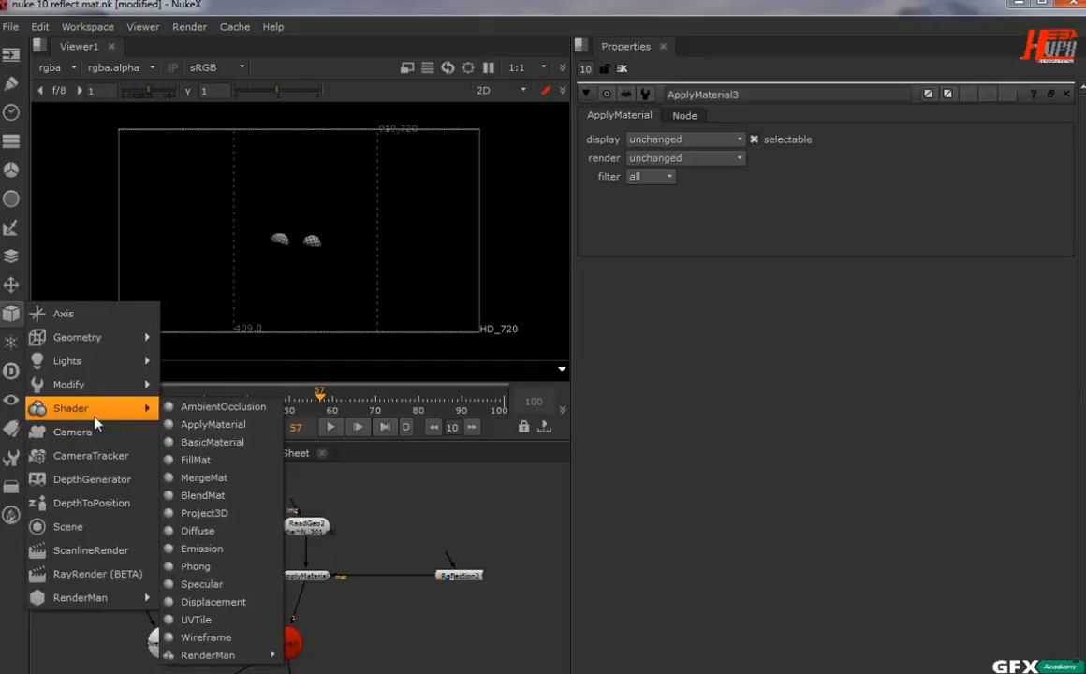
pyautogui.click(227, 568)
pyautogui.moveTo(376, 532); pyautogui.dragTo(460, 521)
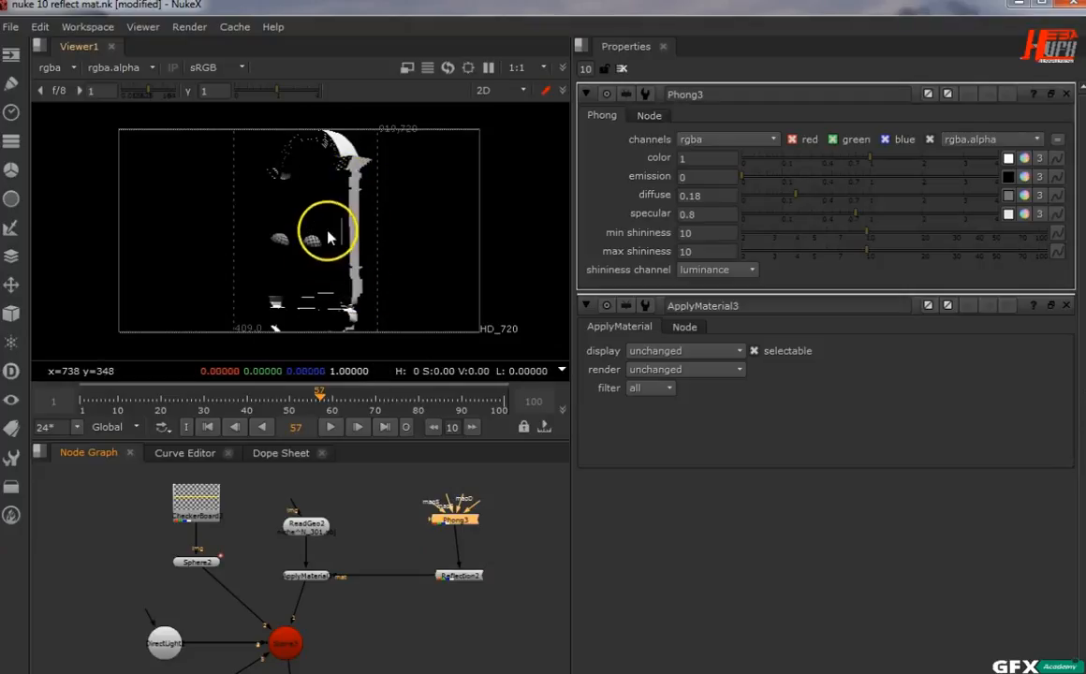
# Step: Set the Phong shader's emission to 0.03, diffuse to 0.085 and specular to 0.4
pyautogui.moveTo(742, 185)
pyautogui.mouseDown()
pyautogui.moveTo(799, 199)
pyautogui.moveTo(775, 206)
pyautogui.mouseUp()
pyautogui.scroll(1, 381, 225)
pyautogui.moveTo(853, 217); pyautogui.dragTo(820, 225)
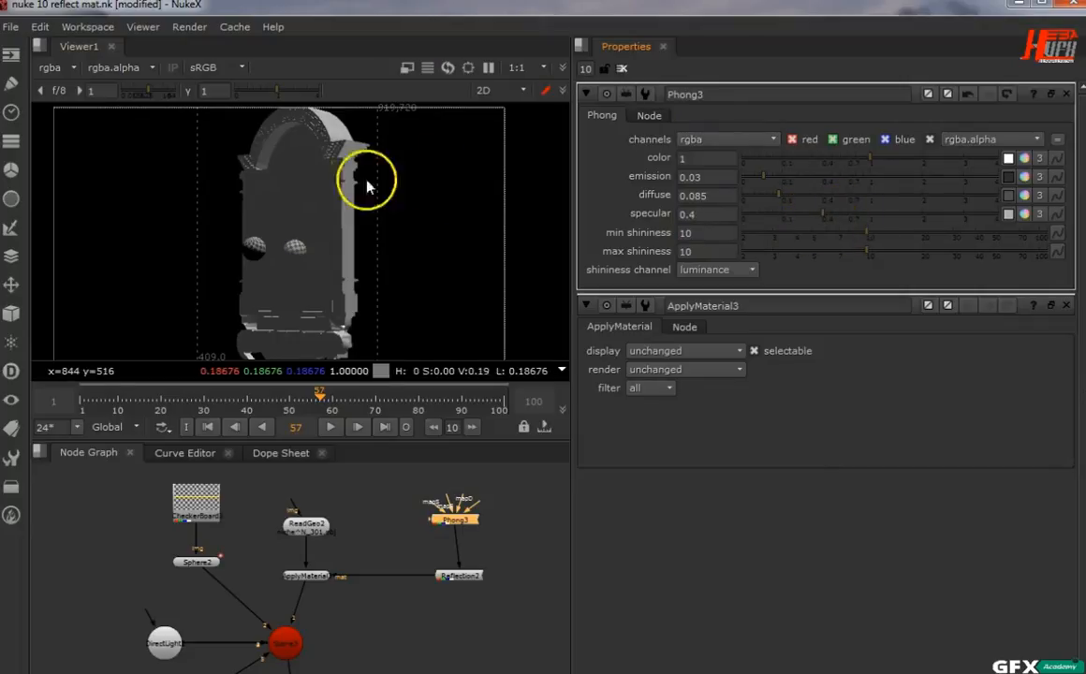
# Step: Try tinting the Phong diffuse with RGB values 0.11, 0.15 and 0.125, and merge the channels back into a single 0.11 value
pyautogui.click(1024, 194)
pyautogui.moveTo(770, 218); pyautogui.dragTo(816, 217)
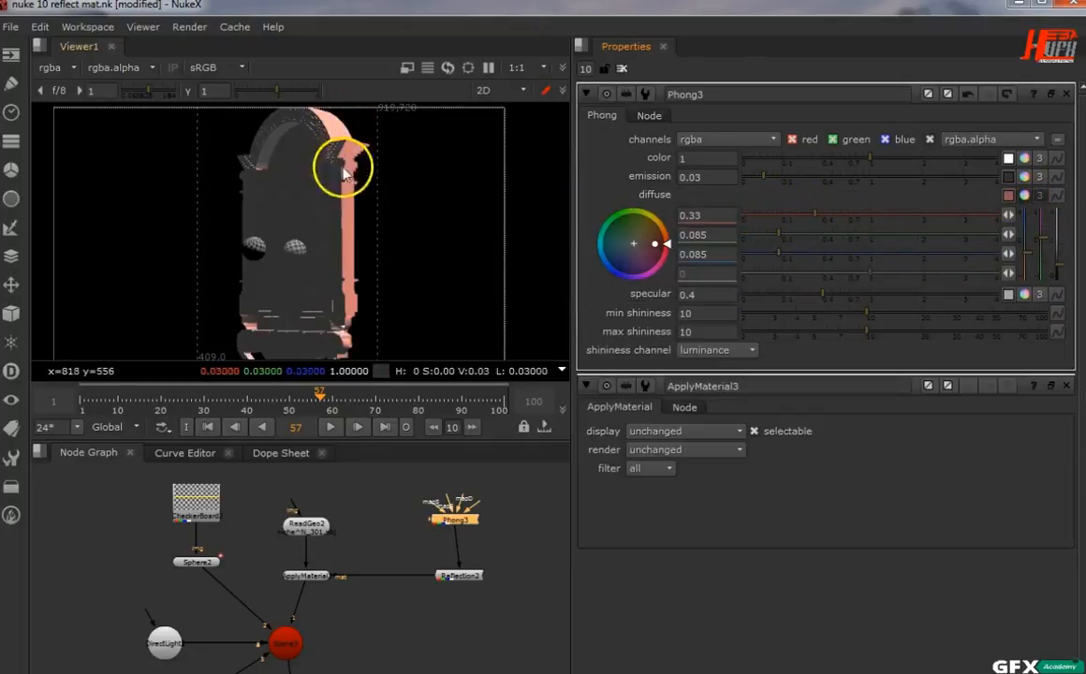
pyautogui.moveTo(785, 234)
pyautogui.mouseDown()
pyautogui.moveTo(814, 235)
pyautogui.moveTo(816, 259)
pyautogui.moveTo(787, 264)
pyautogui.moveTo(783, 222)
pyautogui.mouseUp()
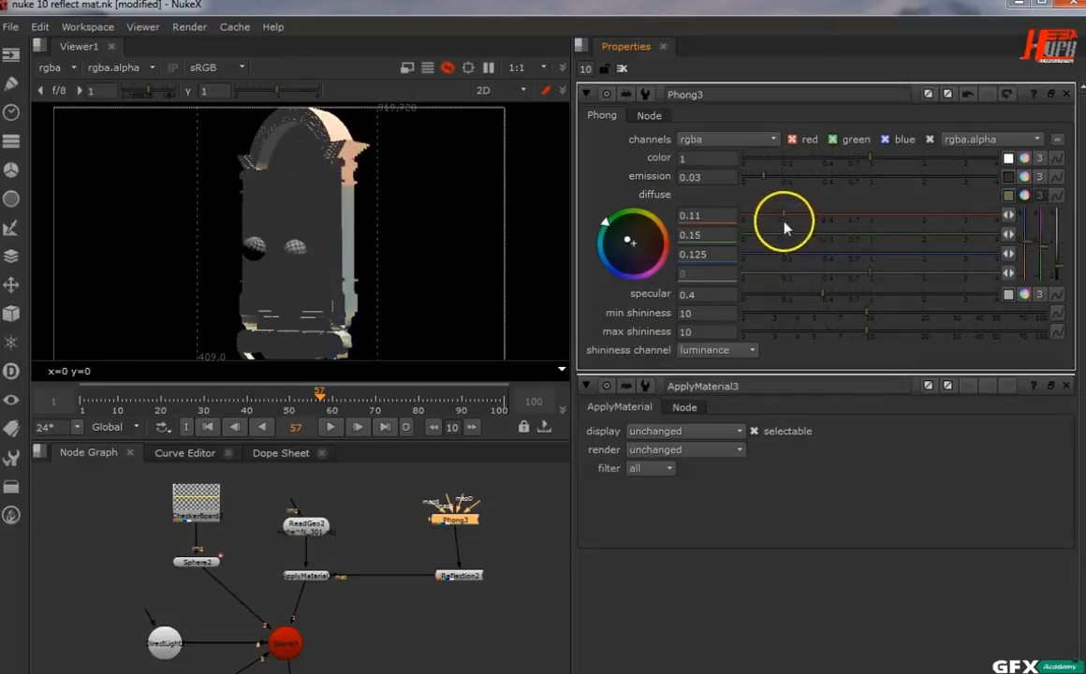
pyautogui.click(1026, 199)
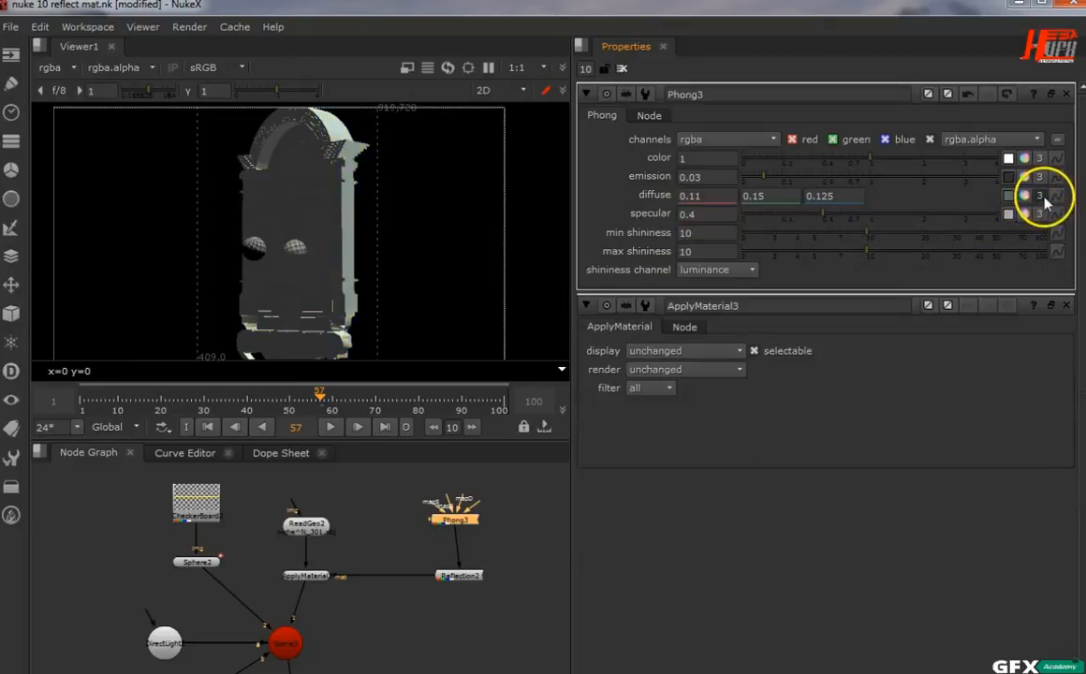
pyautogui.click(1041, 197)
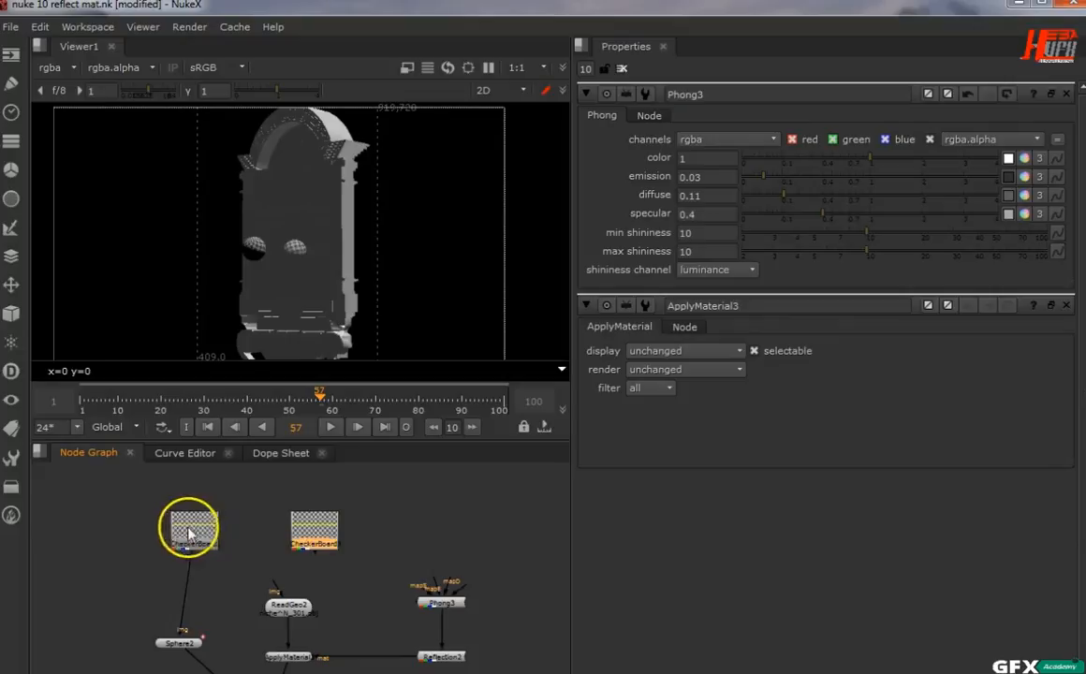
# Step: Try feeding a duplicate CheckerBoard into the Phong shader's map inputs, with emission raised to 0.27 and diffuse to 0.2
pyautogui.moveTo(190, 533); pyautogui.dragTo(177, 535)
pyautogui.scroll(3, 412, 588)
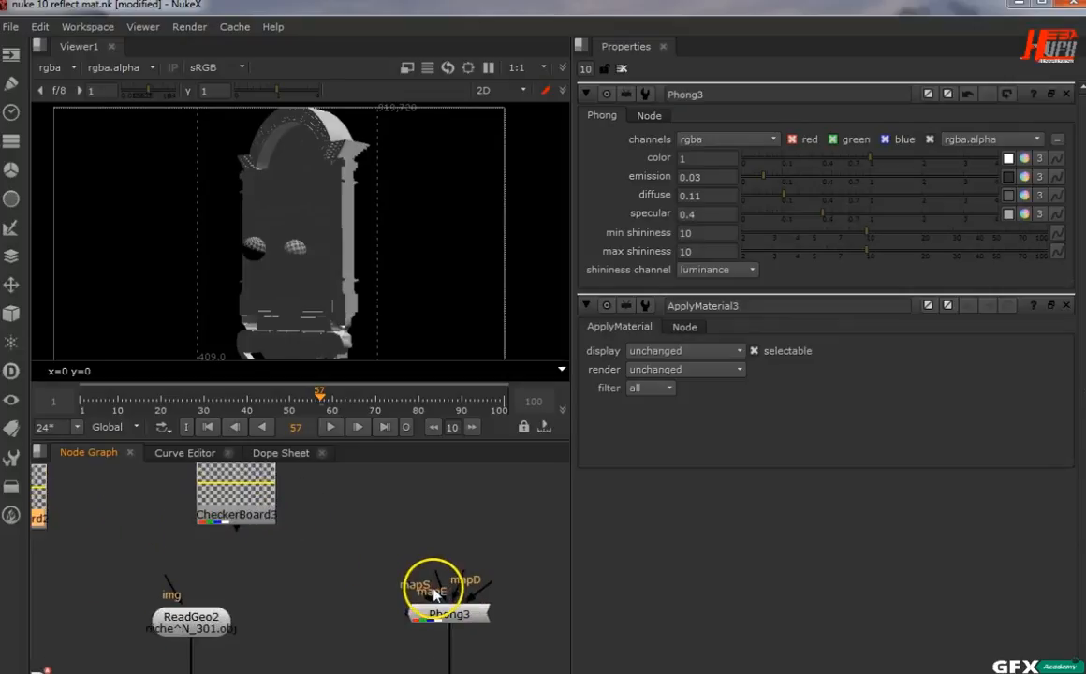
pyautogui.moveTo(412, 582); pyautogui.dragTo(217, 487)
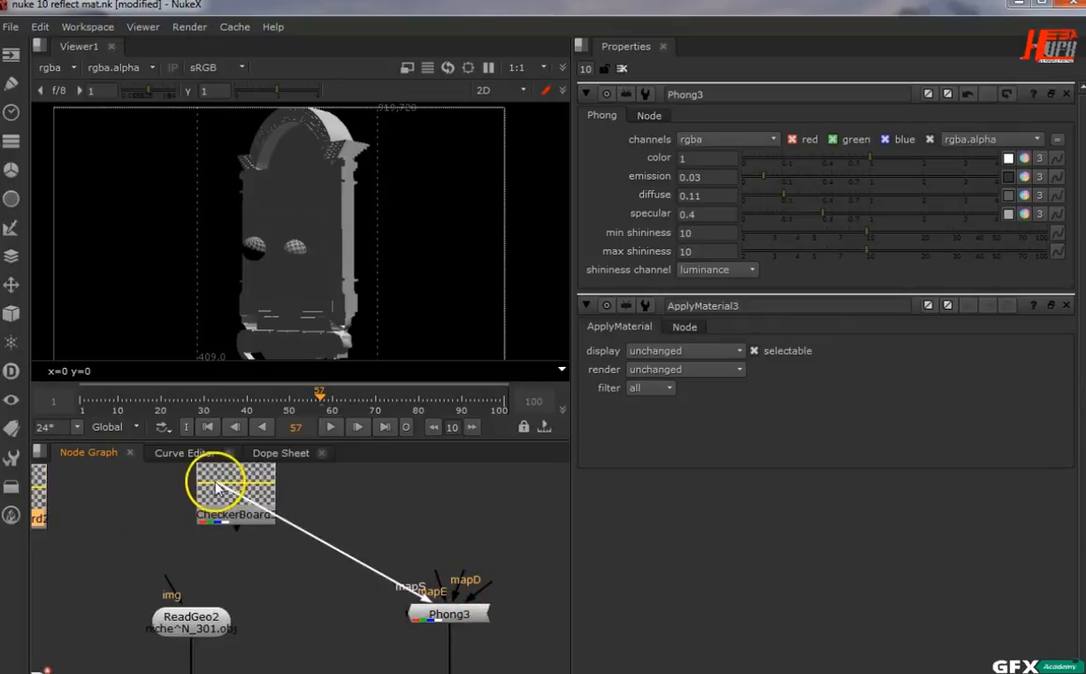
pyautogui.moveTo(437, 569); pyautogui.dragTo(266, 501)
pyautogui.moveTo(459, 571); pyautogui.dragTo(462, 494)
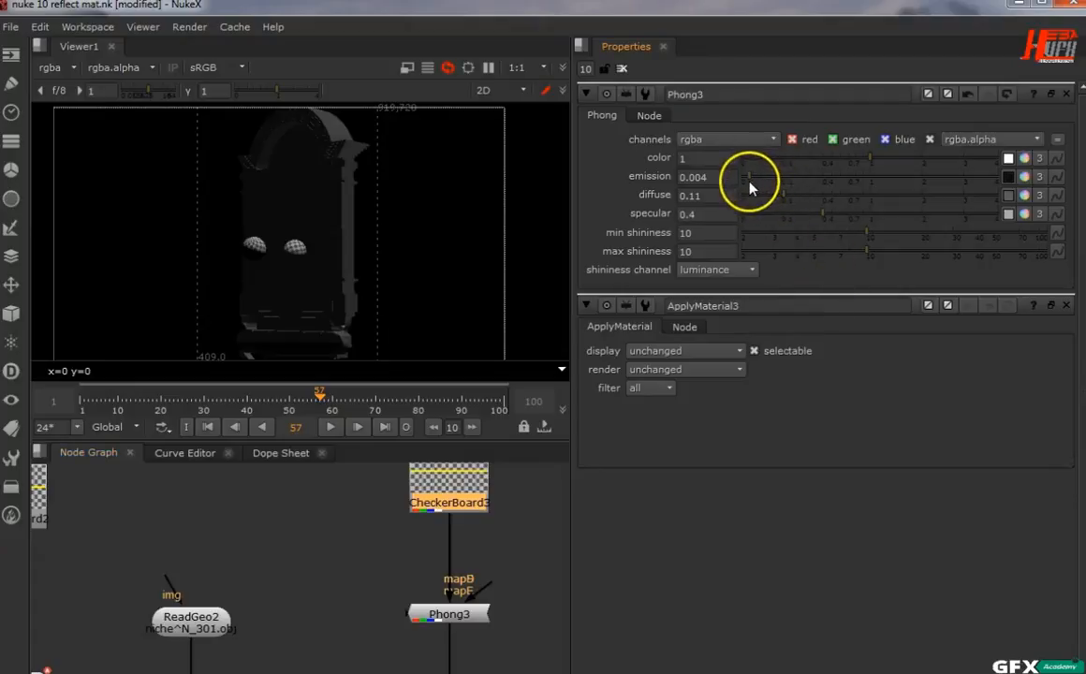
pyautogui.moveTo(751, 184); pyautogui.dragTo(810, 187)
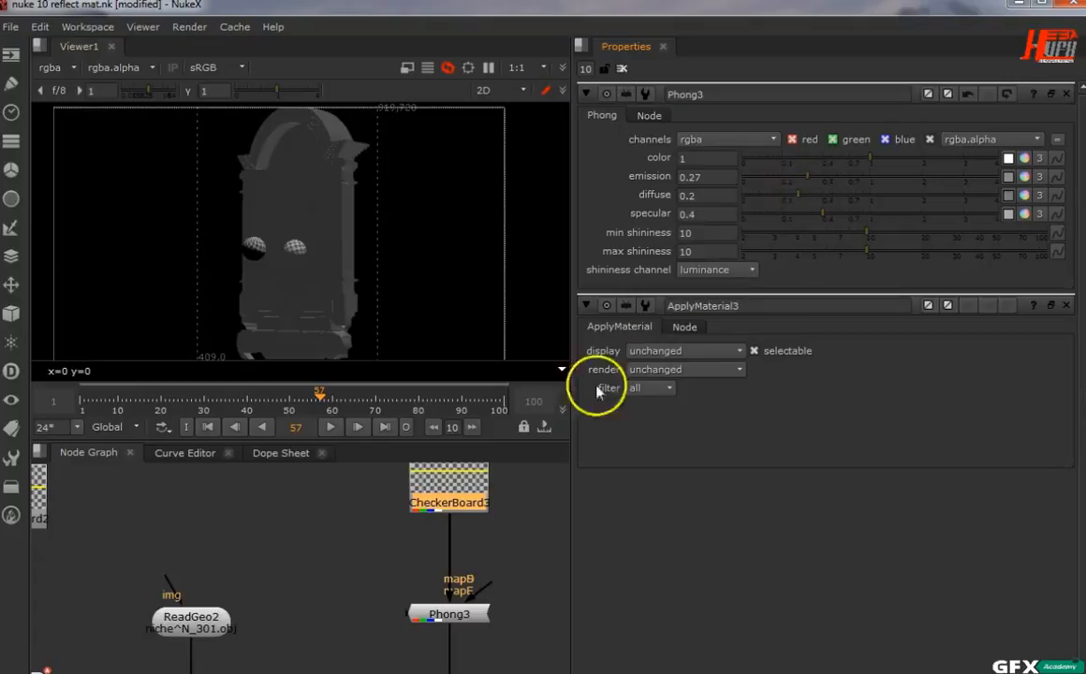
# Step: Detach and delete CheckerBoard3, and set the Phong shader's emission to 0.018 and diffuse to 0.085
pyautogui.moveTo(473, 465); pyautogui.dragTo(388, 476)
pyautogui.moveTo(394, 530); pyautogui.dragTo(368, 512)
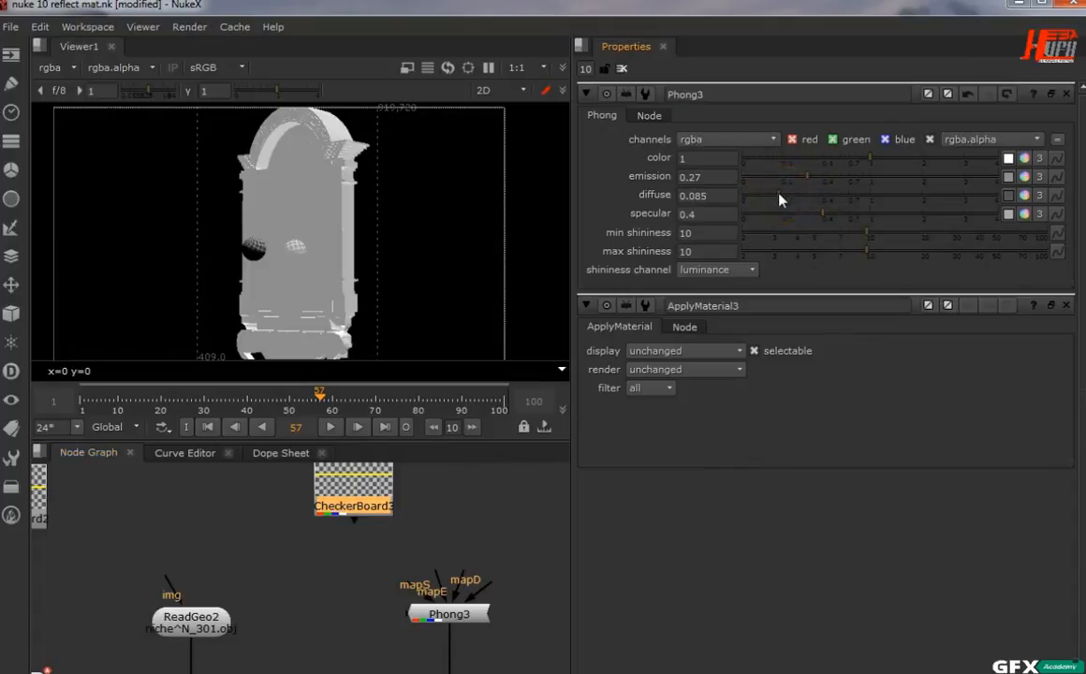
pyautogui.moveTo(805, 180); pyautogui.dragTo(760, 181)
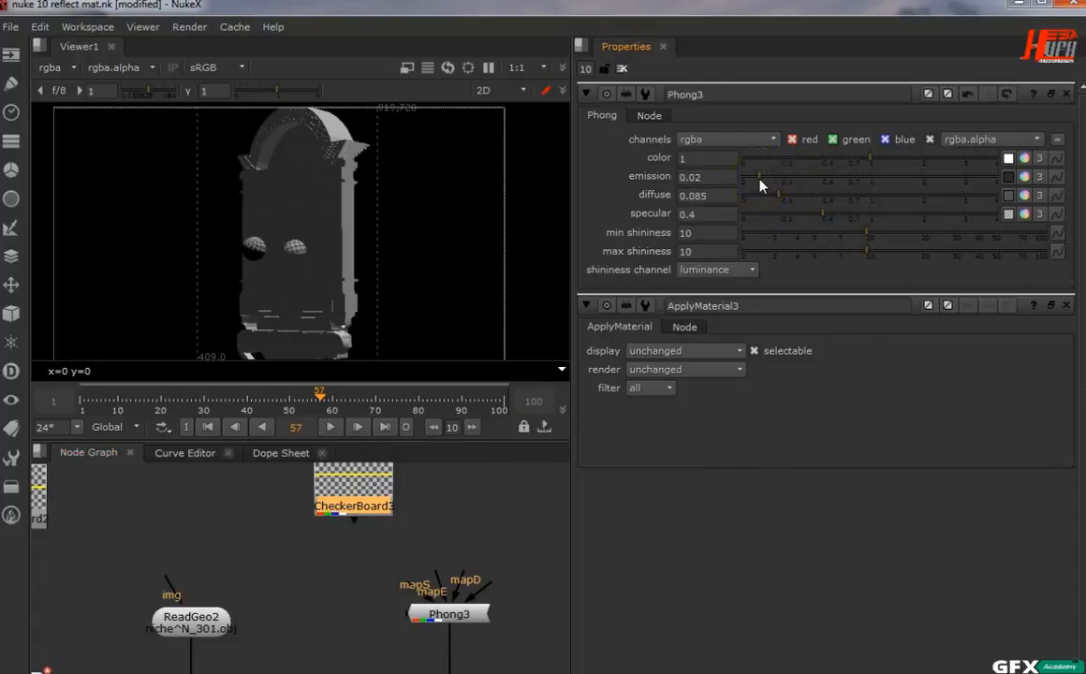
pyautogui.moveTo(350, 507); pyautogui.dragTo(288, 540)
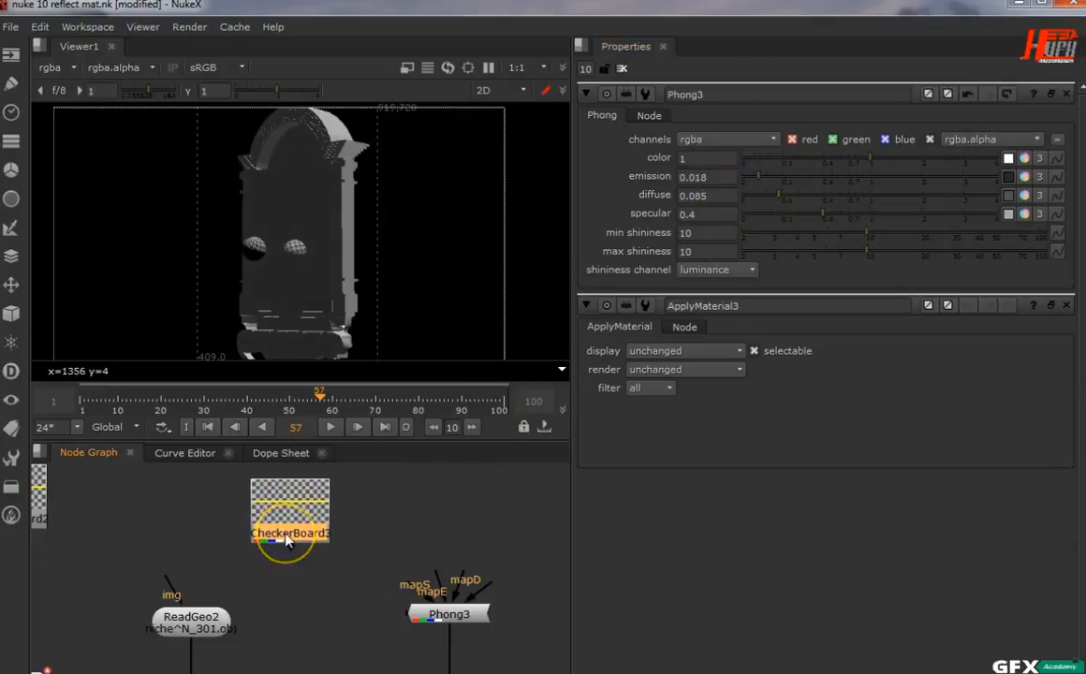
pyautogui.press('Delete')
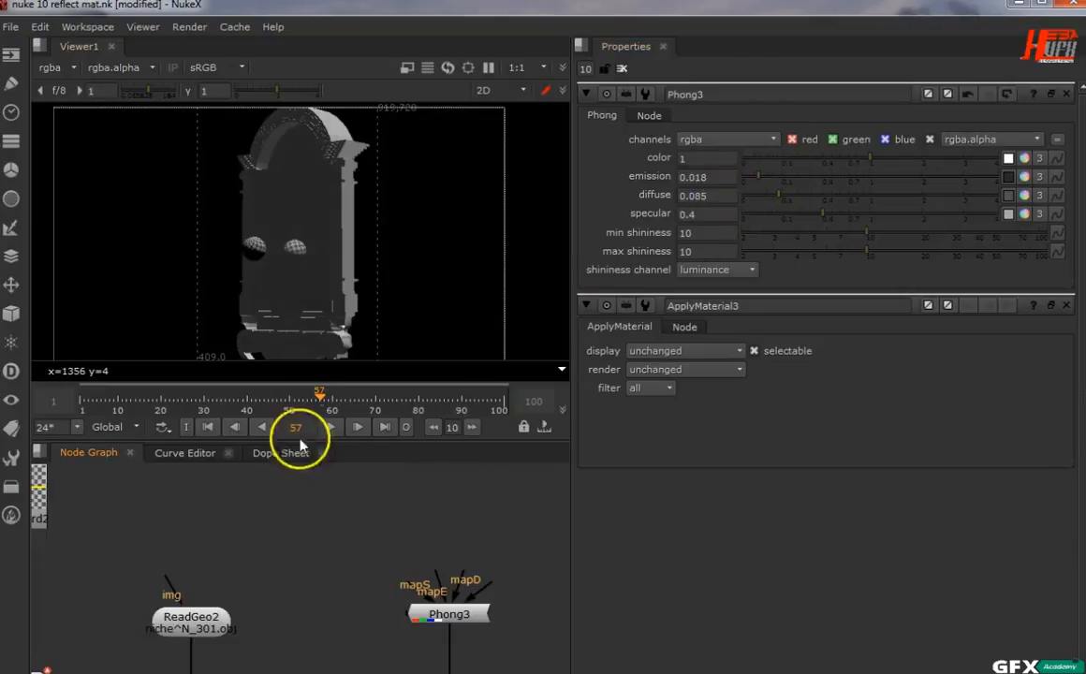
# Step: Tint Reflection2's reflection_color green with red 0.3, green 0.6 and blue 0.23
pyautogui.scroll(3, 291, 255)
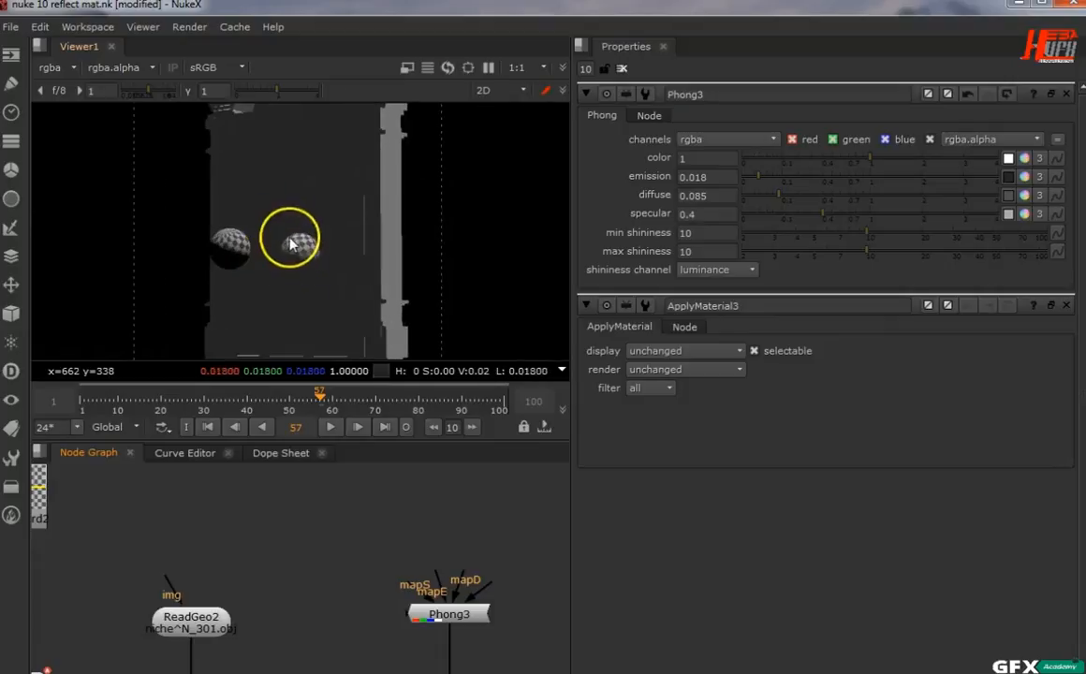
pyautogui.scroll(4, 298, 235)
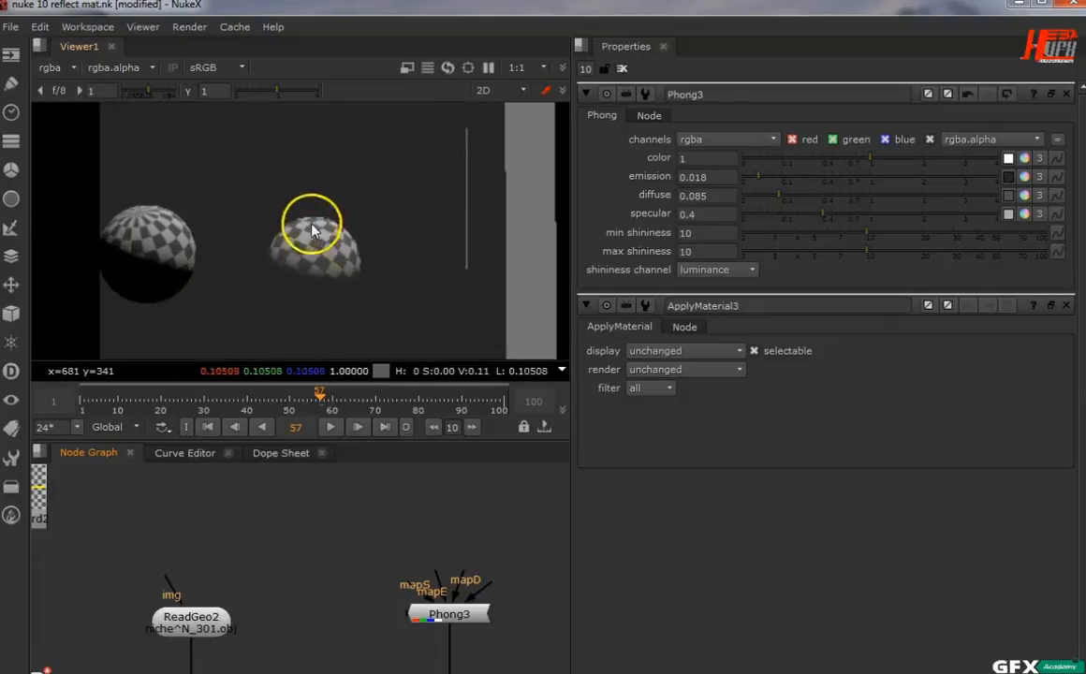
pyautogui.click(466, 557)
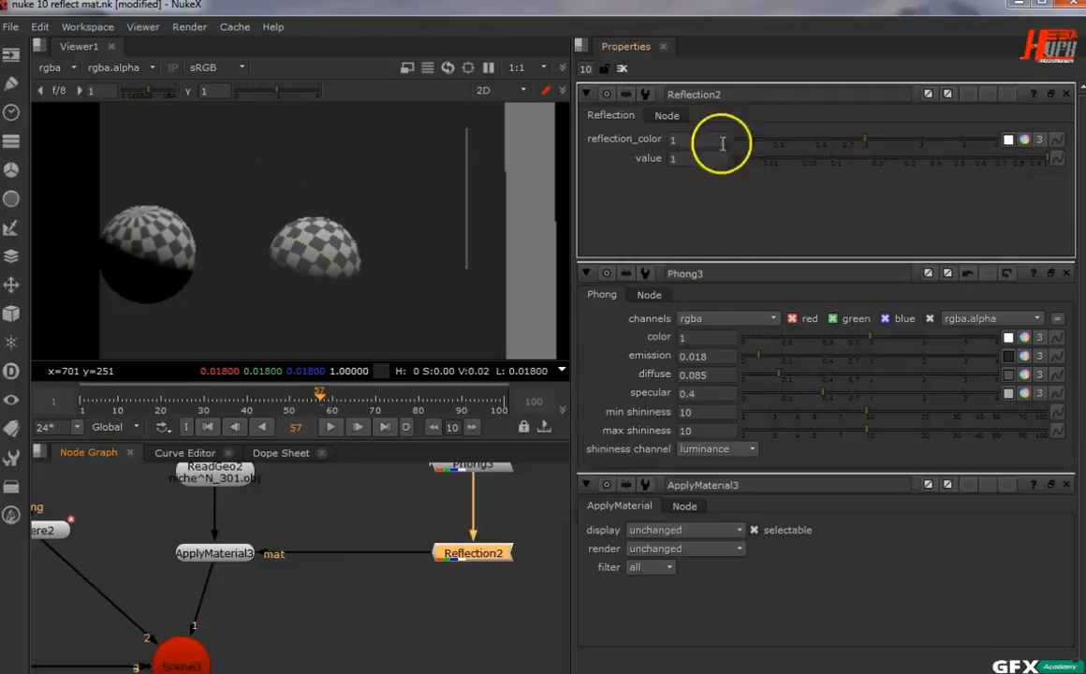
pyautogui.click(1023, 141)
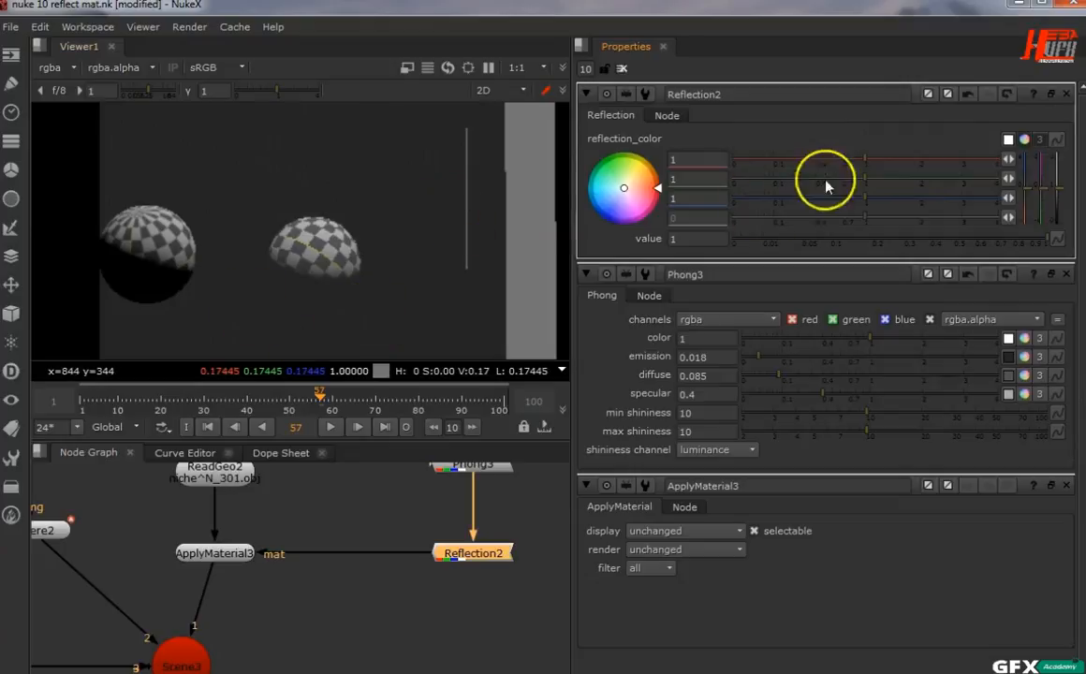
pyautogui.moveTo(863, 165)
pyautogui.mouseDown()
pyautogui.moveTo(904, 167)
pyautogui.moveTo(790, 187)
pyautogui.moveTo(910, 188)
pyautogui.moveTo(853, 161)
pyautogui.moveTo(912, 202)
pyautogui.moveTo(796, 208)
pyautogui.mouseUp()
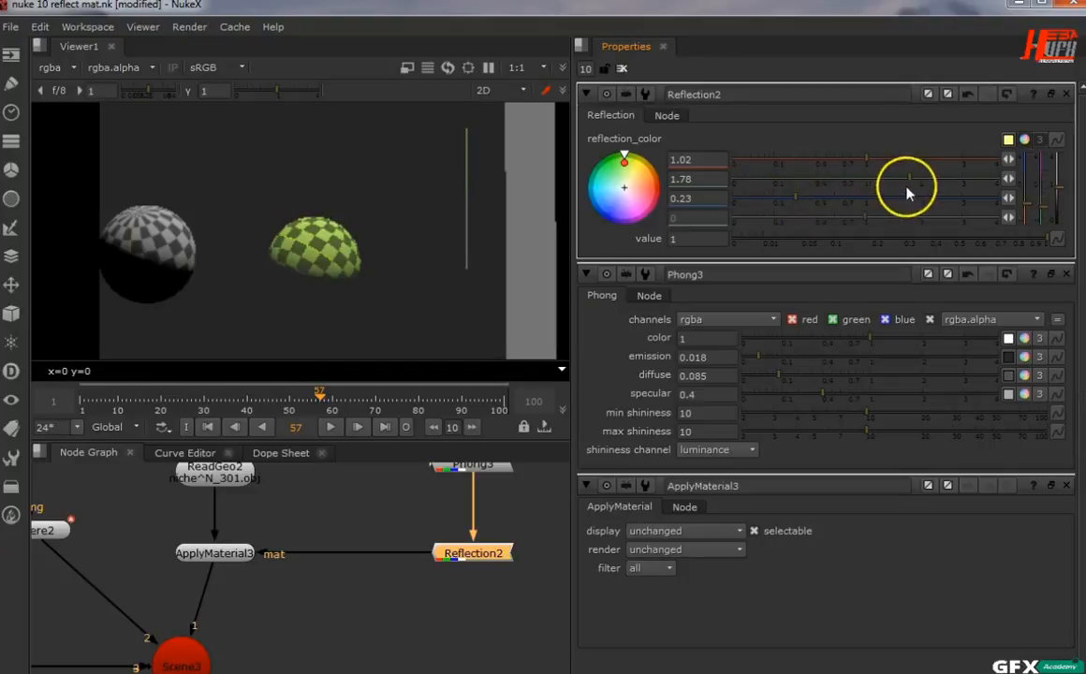
pyautogui.moveTo(873, 162); pyautogui.dragTo(804, 168)
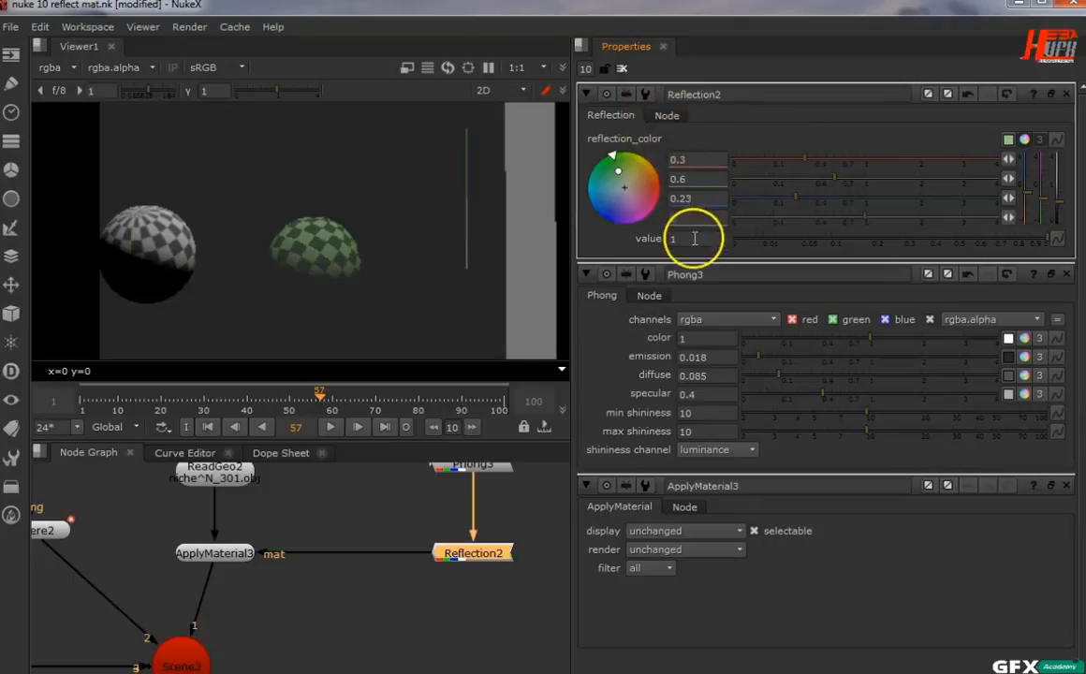
# Step: Merge Reflection2's reflection_color channels back into a single value of 0.3
pyautogui.click(1023, 140)
pyautogui.click(1039, 140)
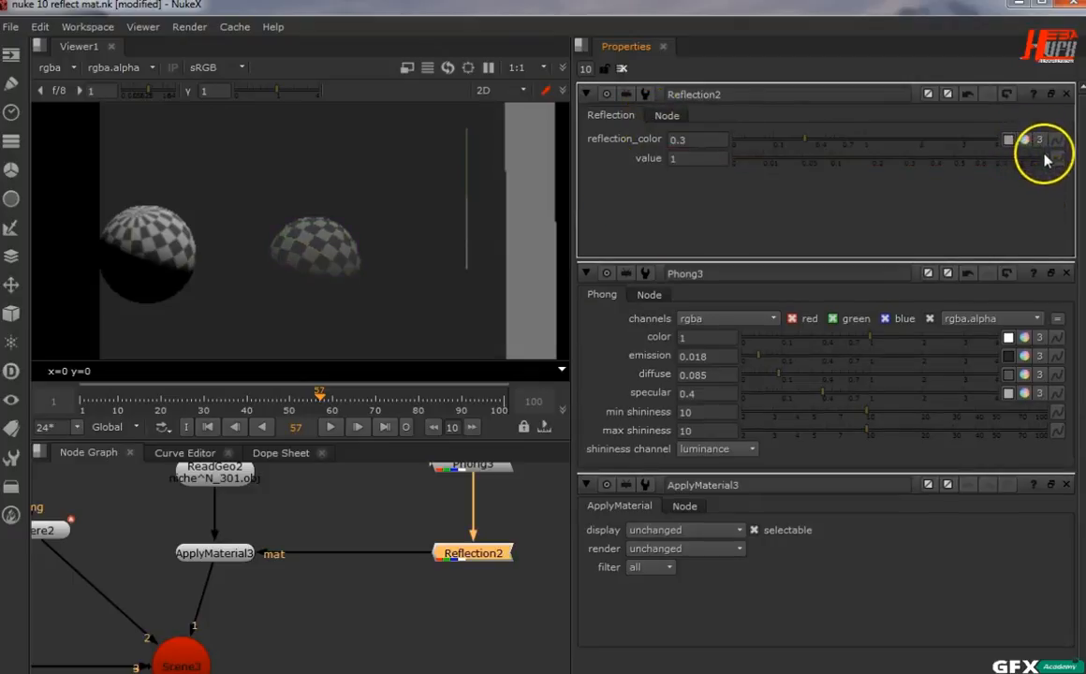
pyautogui.moveTo(961, 174); pyautogui.dragTo(993, 158)
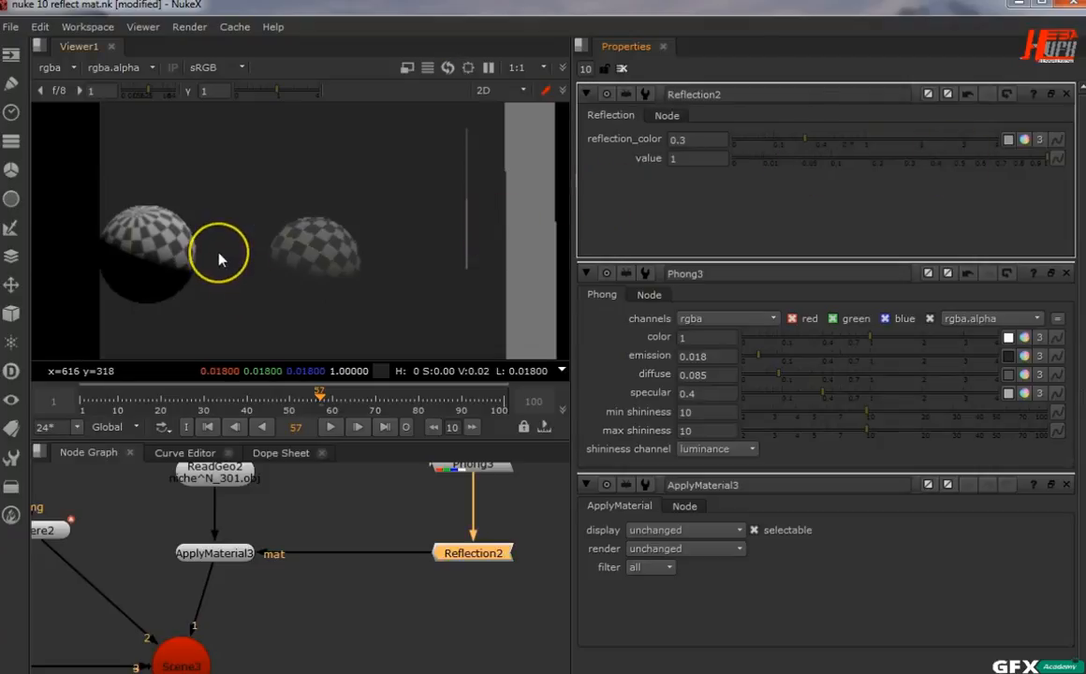
# Step: Try a green value of 0.57 in Reflection2's reflection_color, and merge the channels back into a single 0.3 value
pyautogui.scroll(-1, 220, 251)
pyautogui.click(1024, 138)
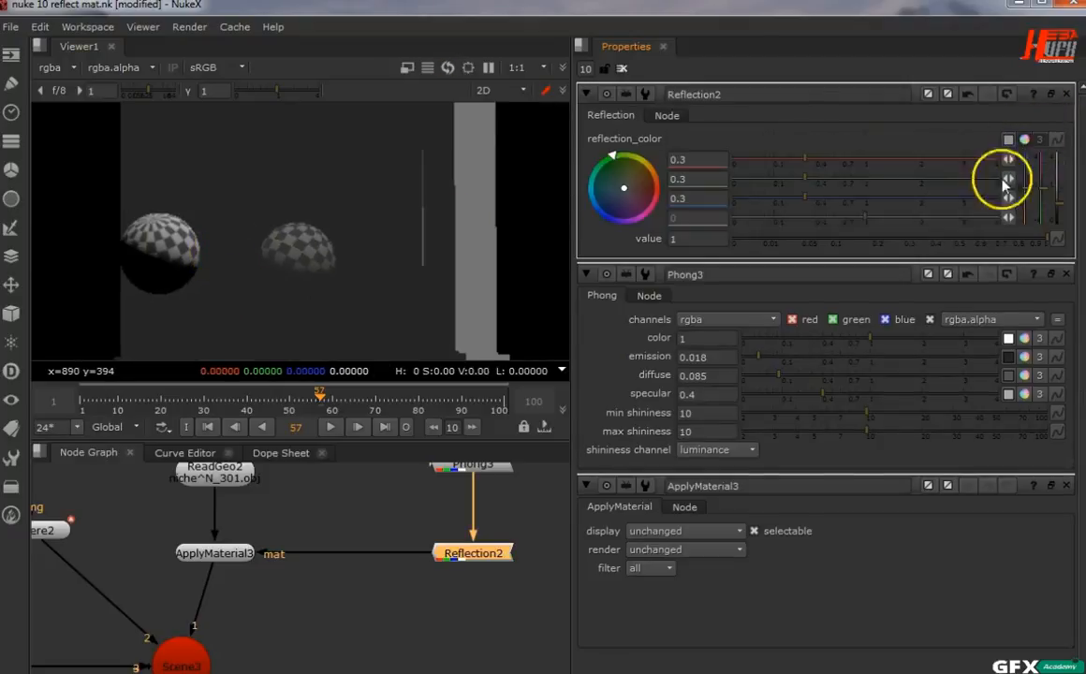
pyautogui.moveTo(805, 190); pyautogui.dragTo(833, 182)
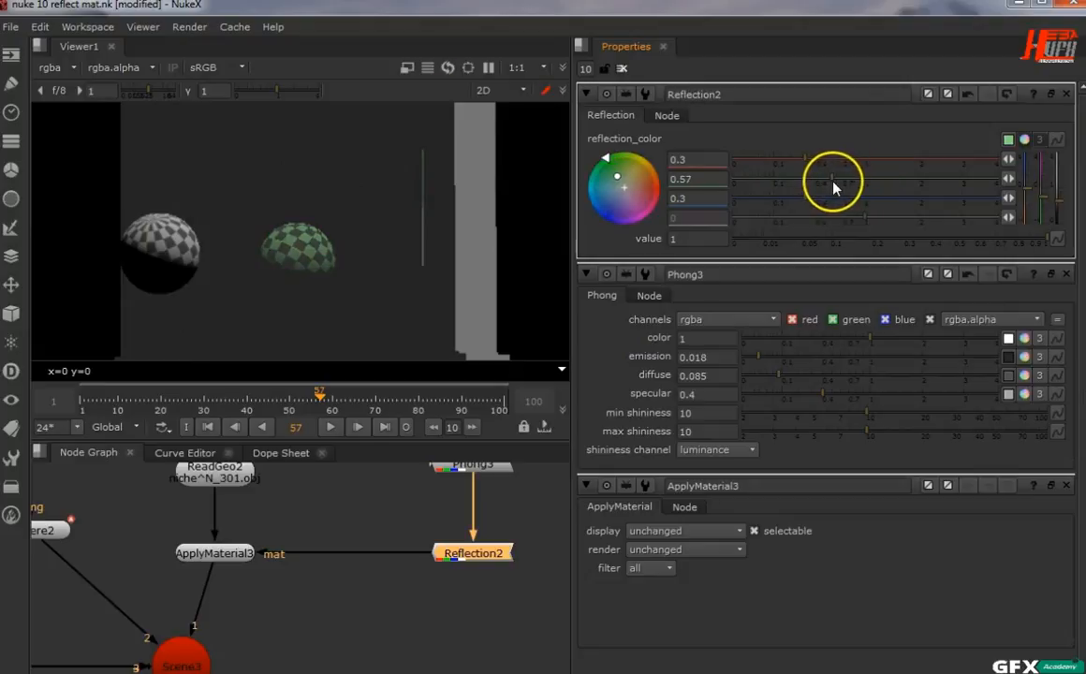
pyautogui.click(1024, 140)
pyautogui.click(1039, 142)
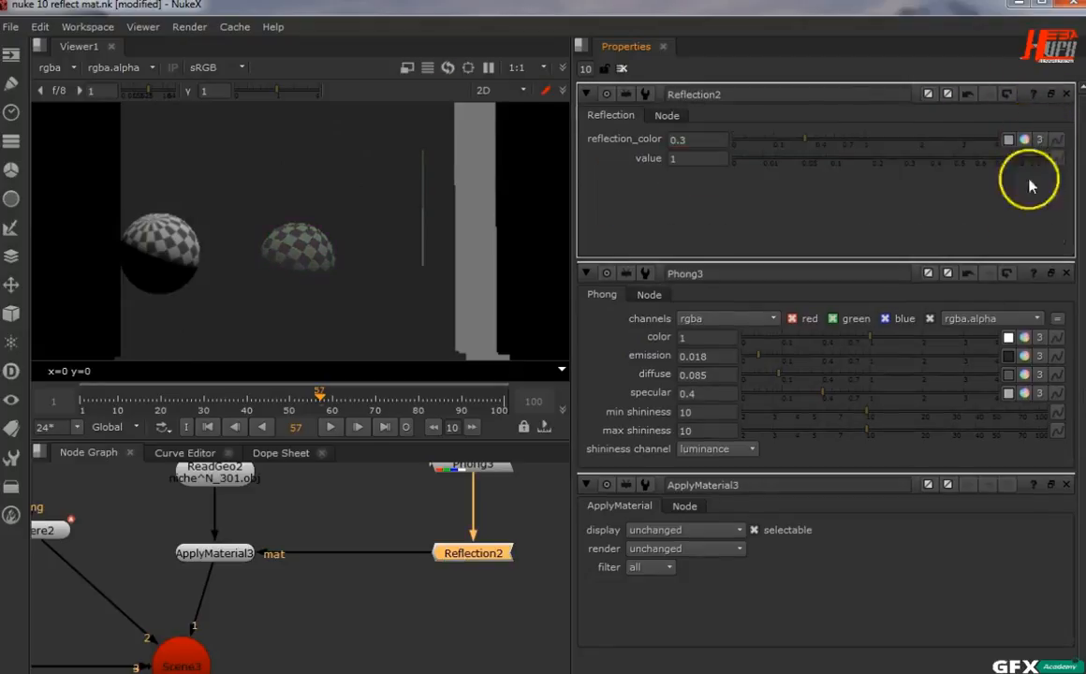
# Step: Split Reflection2's reflection_color into separate channels and set green to 0.61, keeping red and blue at 0.3
pyautogui.click(1041, 140)
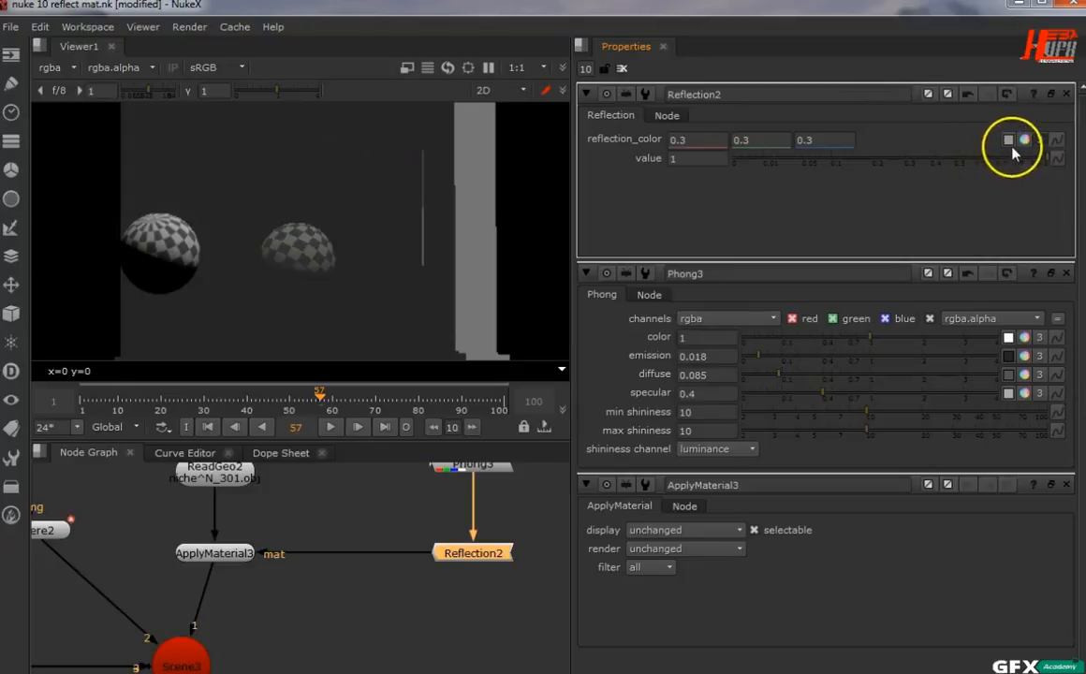
pyautogui.click(1022, 140)
pyautogui.moveTo(814, 182); pyautogui.dragTo(836, 178)
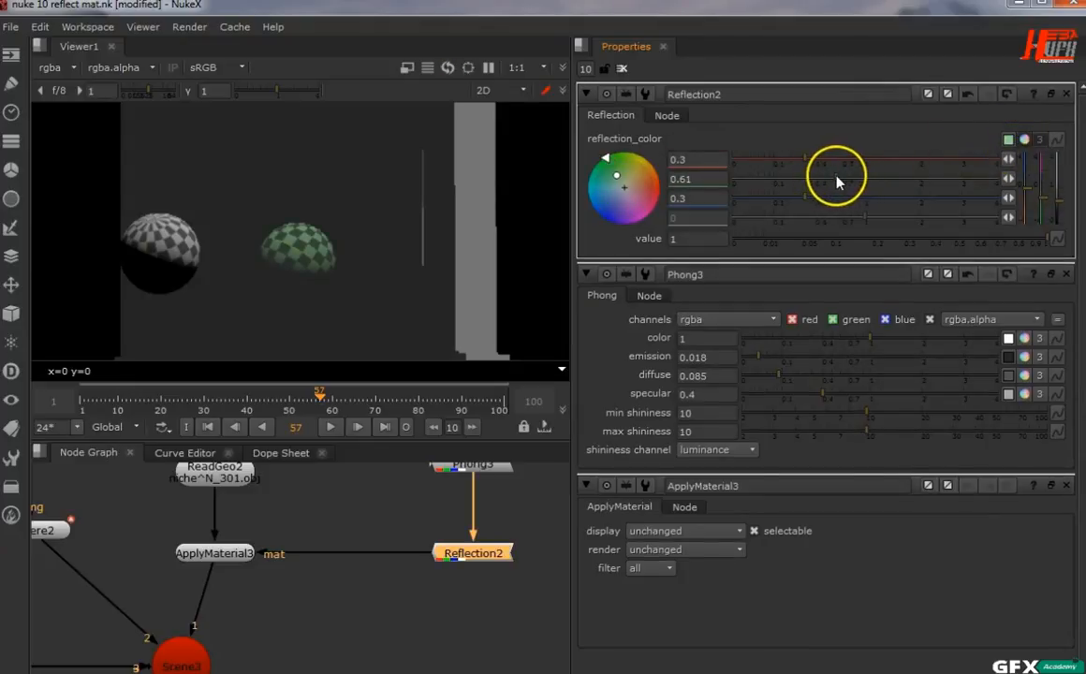
pyautogui.click(1023, 141)
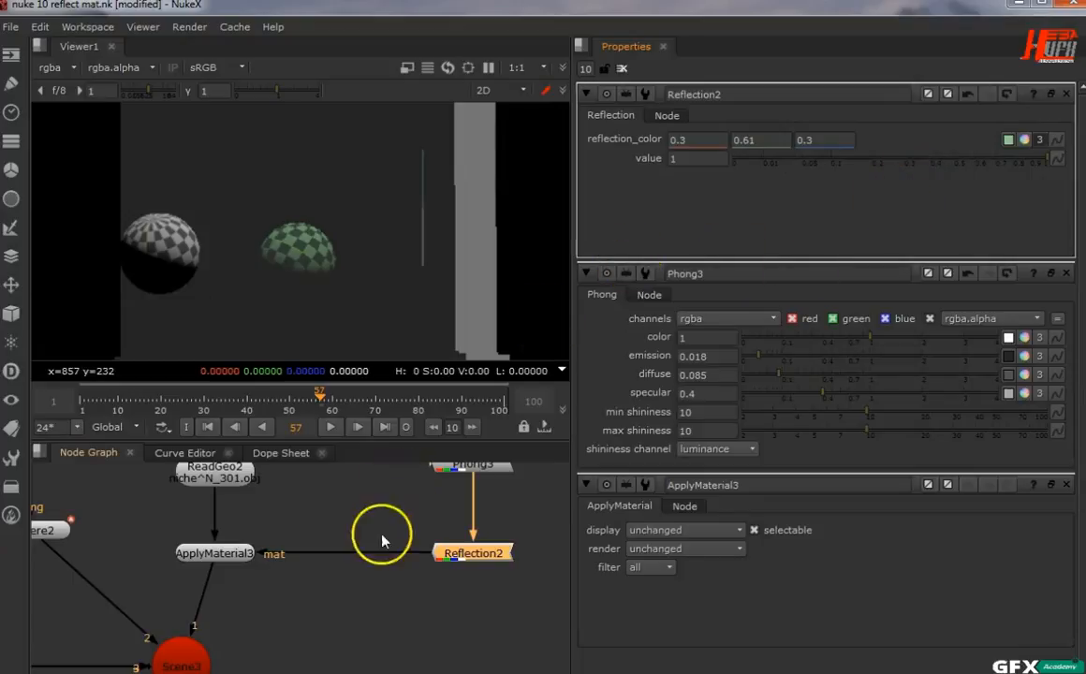
# Step: Go to frame 80 and examine the sphere and its green reflection on the niche
pyautogui.scroll(-5, 360, 251)
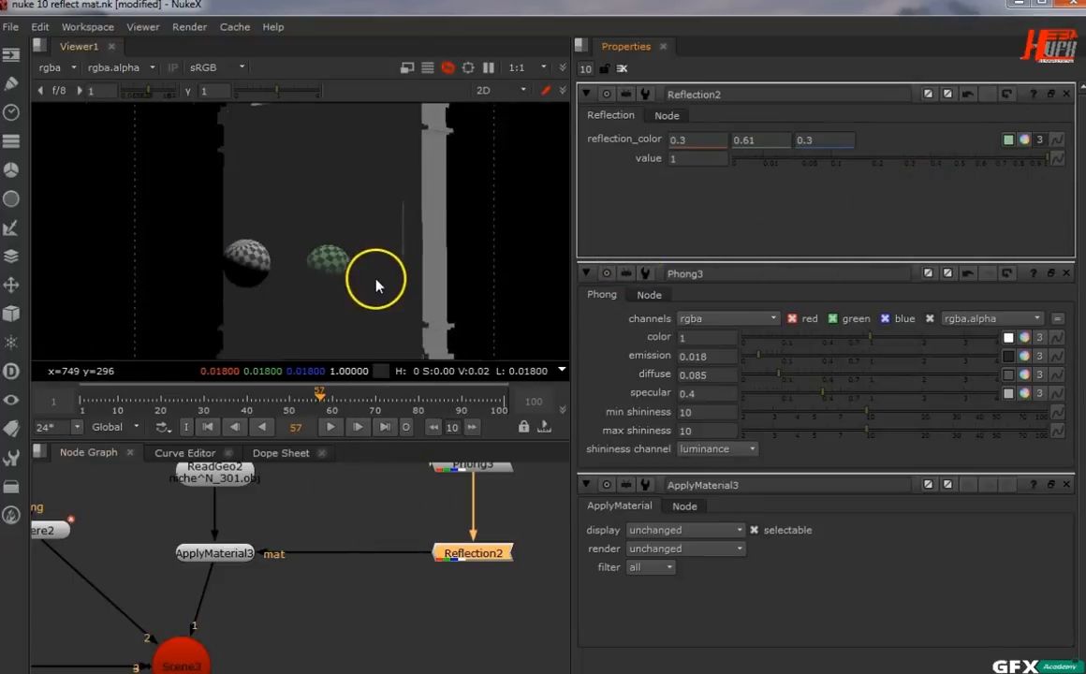
pyautogui.moveTo(228, 398); pyautogui.dragTo(419, 402)
pyautogui.moveTo(445, 552); pyautogui.dragTo(423, 626, button='middle')
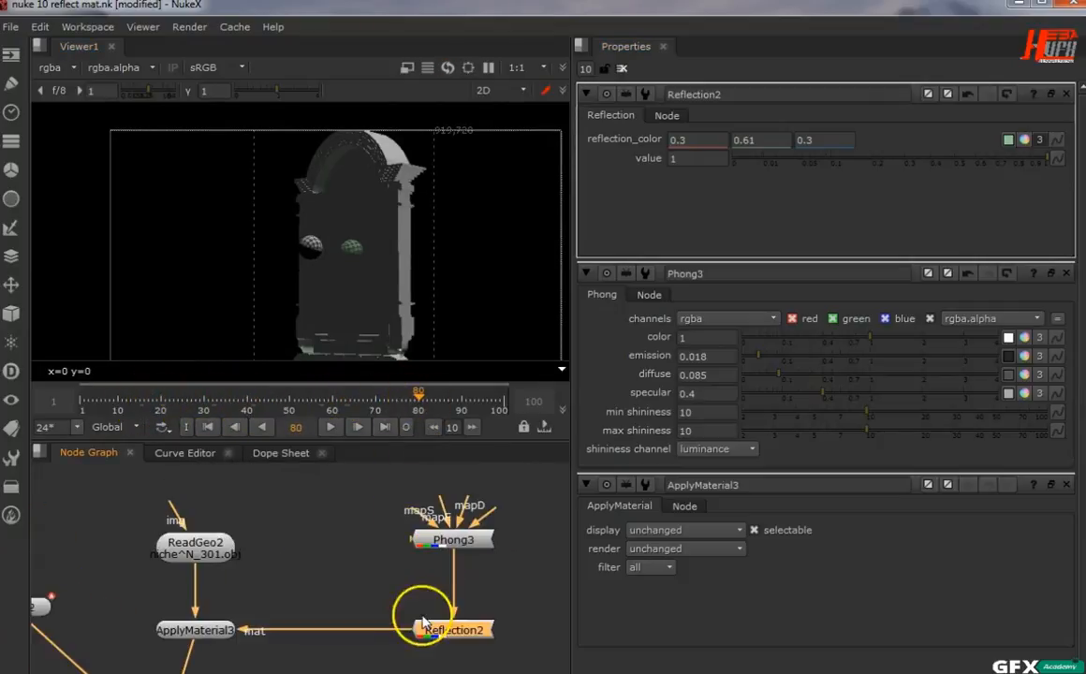
pyautogui.scroll(3, 342, 282)
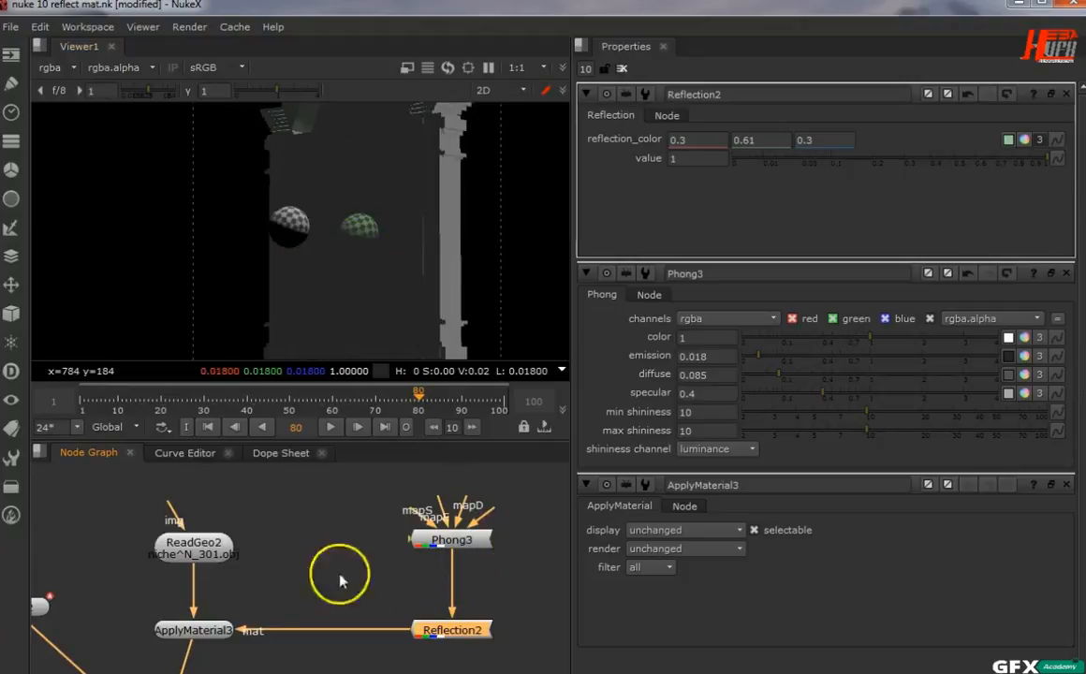
# Step: Duplicate the Phong3 shader and insert the copy between CheckerBoard2 and Sphere2
pyautogui.moveTo(262, 545); pyautogui.dragTo(449, 578, button='middle')
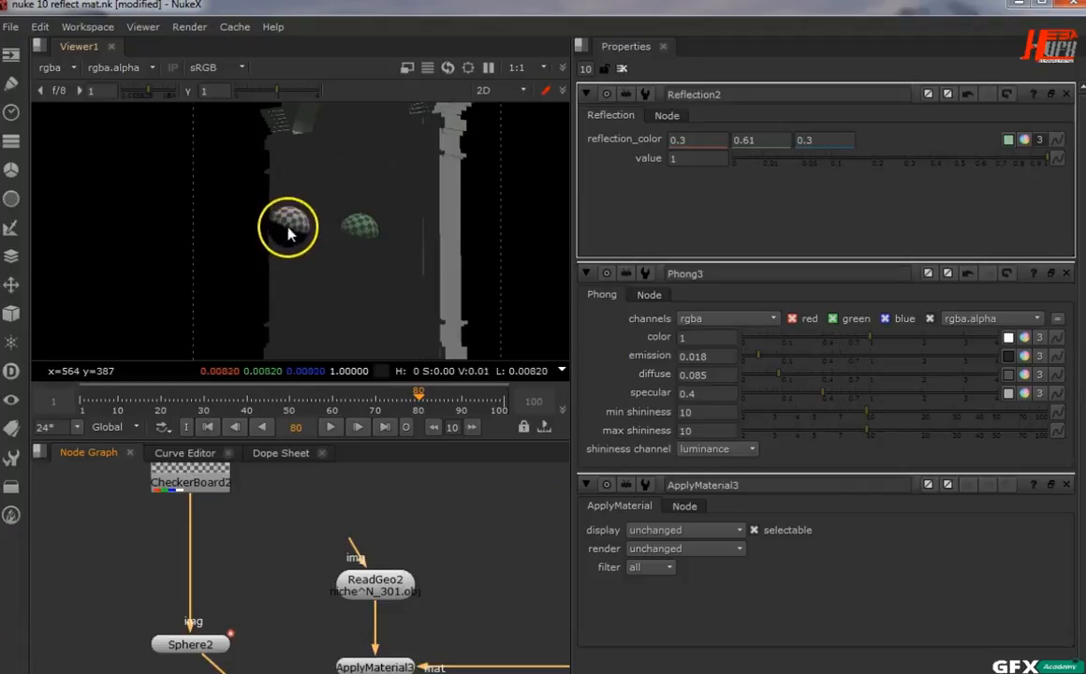
pyautogui.moveTo(285, 487); pyautogui.dragTo(178, 545, button='middle')
pyautogui.click(530, 569)
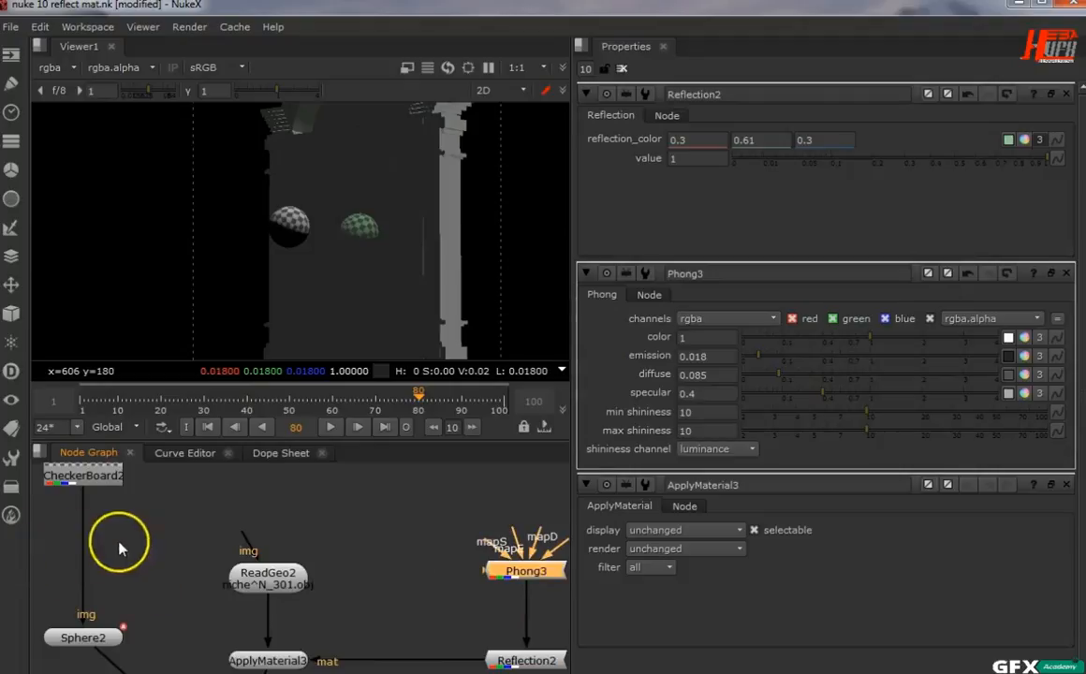
pyautogui.hotkey('ctrl', 'v')
pyautogui.moveTo(140, 551); pyautogui.dragTo(80, 479)
pyautogui.moveTo(168, 533); pyautogui.dragTo(91, 574)
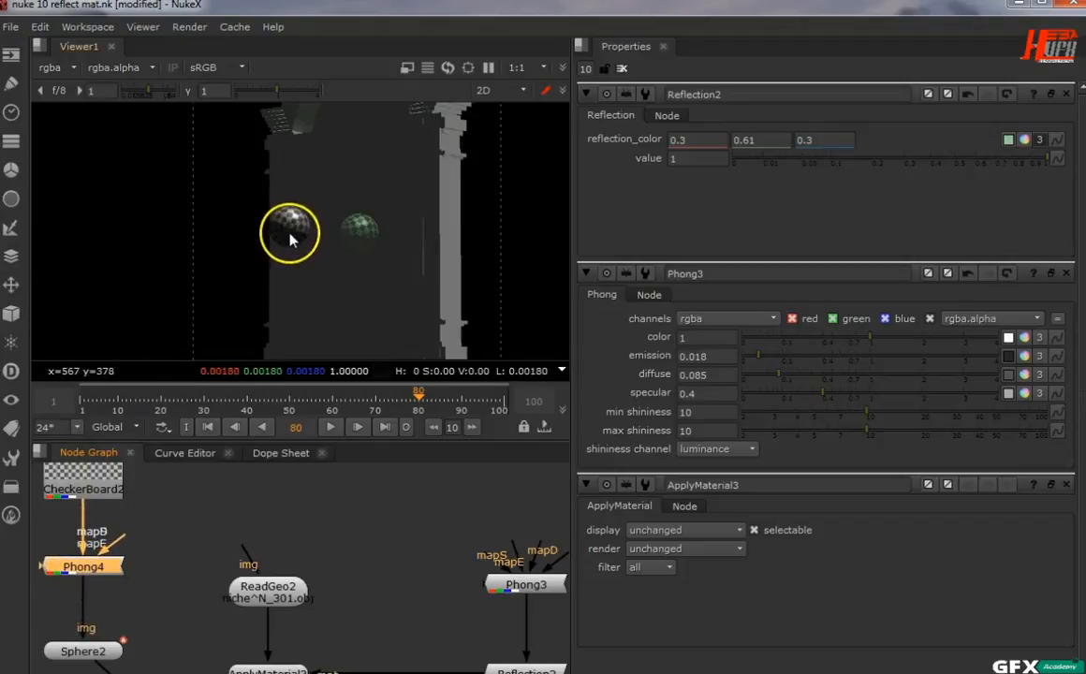
# Step: Set Phong4's emission to 0.012 and its diffuse to 0.06
pyautogui.doubleClick(84, 564)
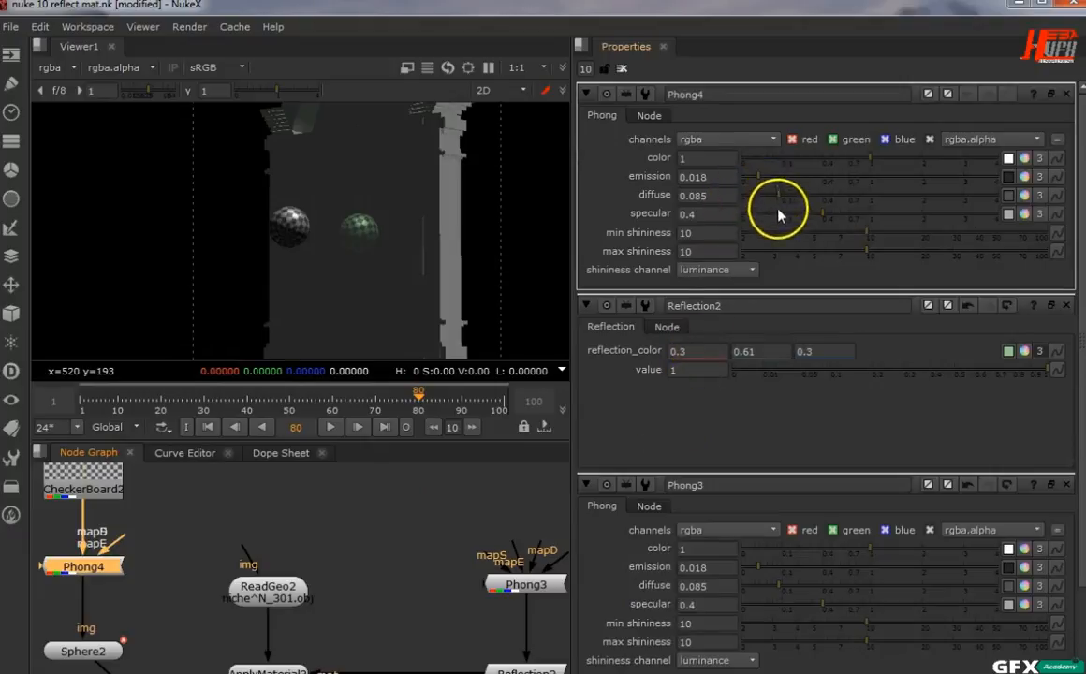
pyautogui.moveTo(766, 179); pyautogui.dragTo(748, 181)
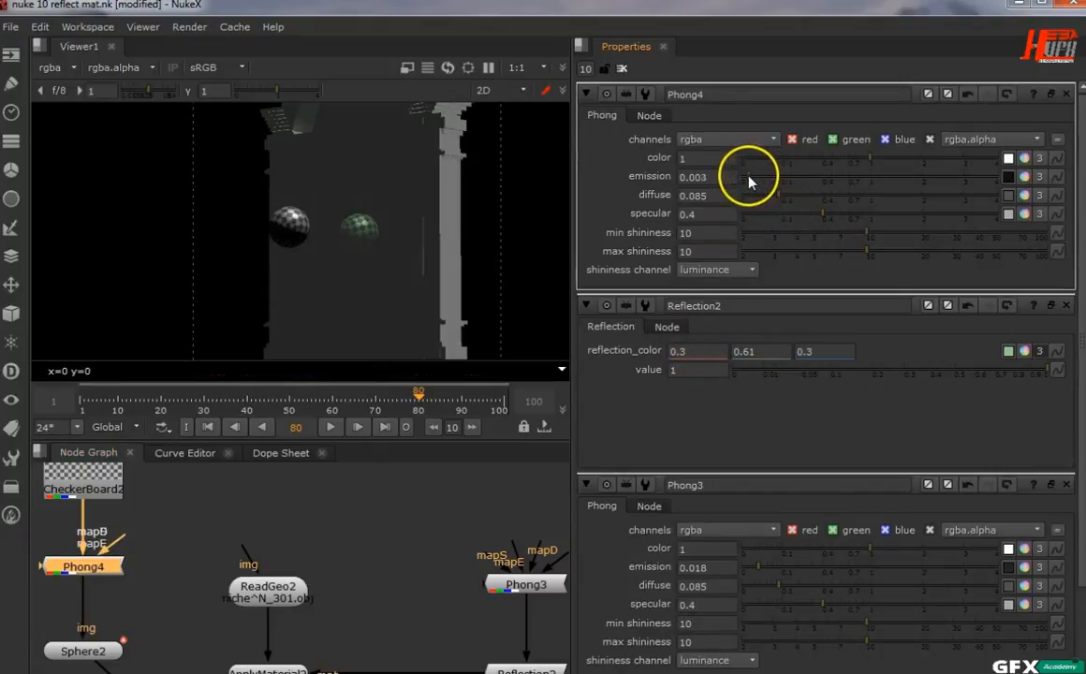
pyautogui.scroll(5, 285, 239)
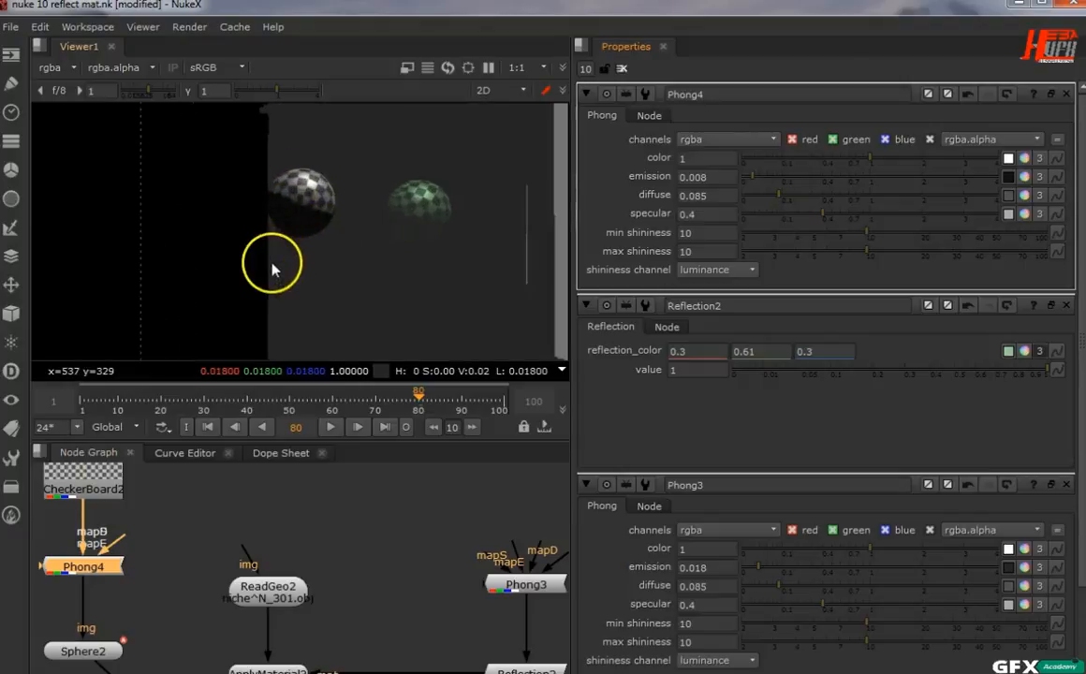
pyautogui.moveTo(751, 180); pyautogui.dragTo(755, 181)
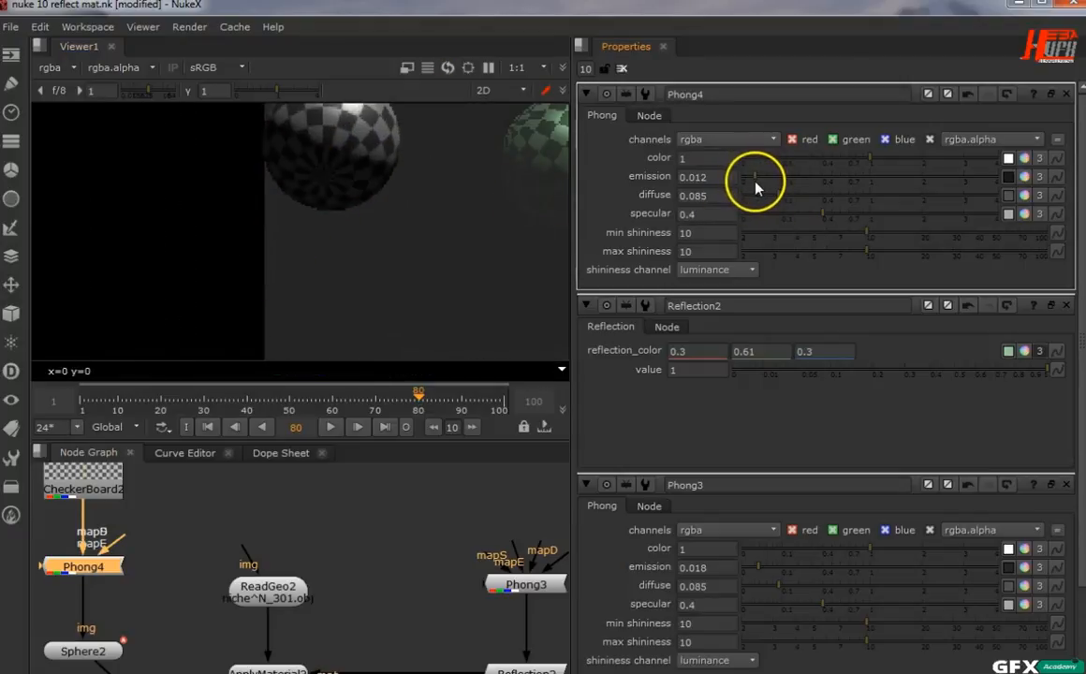
pyautogui.scroll(-2, 407, 262)
pyautogui.moveTo(407, 246); pyautogui.dragTo(321, 283, button='middle')
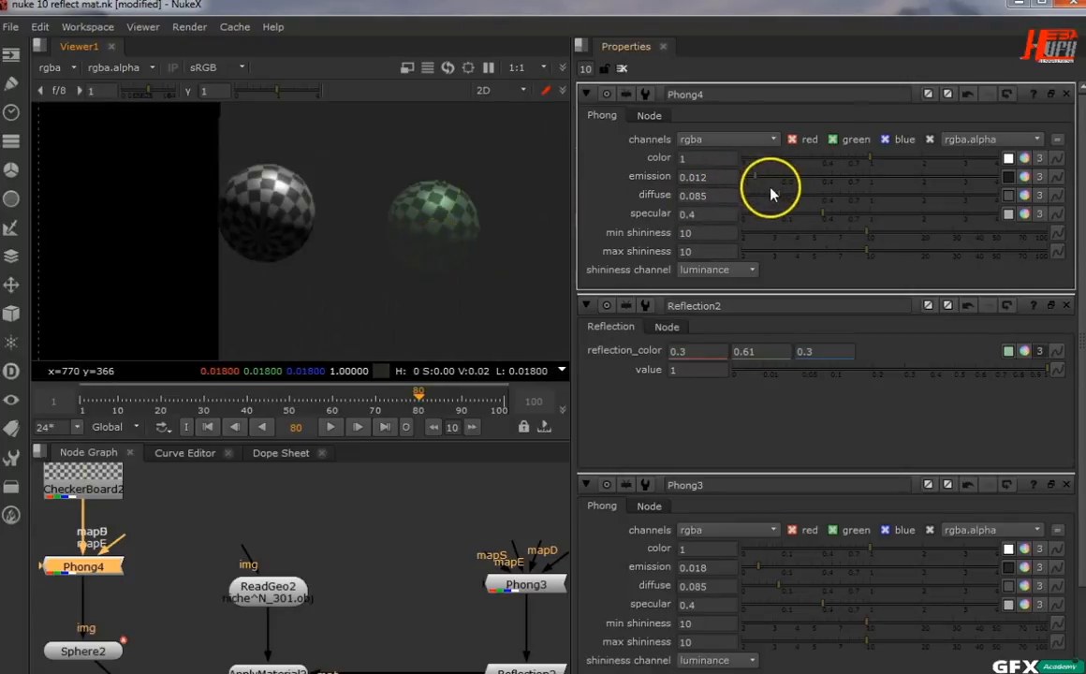
pyautogui.moveTo(775, 200); pyautogui.dragTo(773, 201)
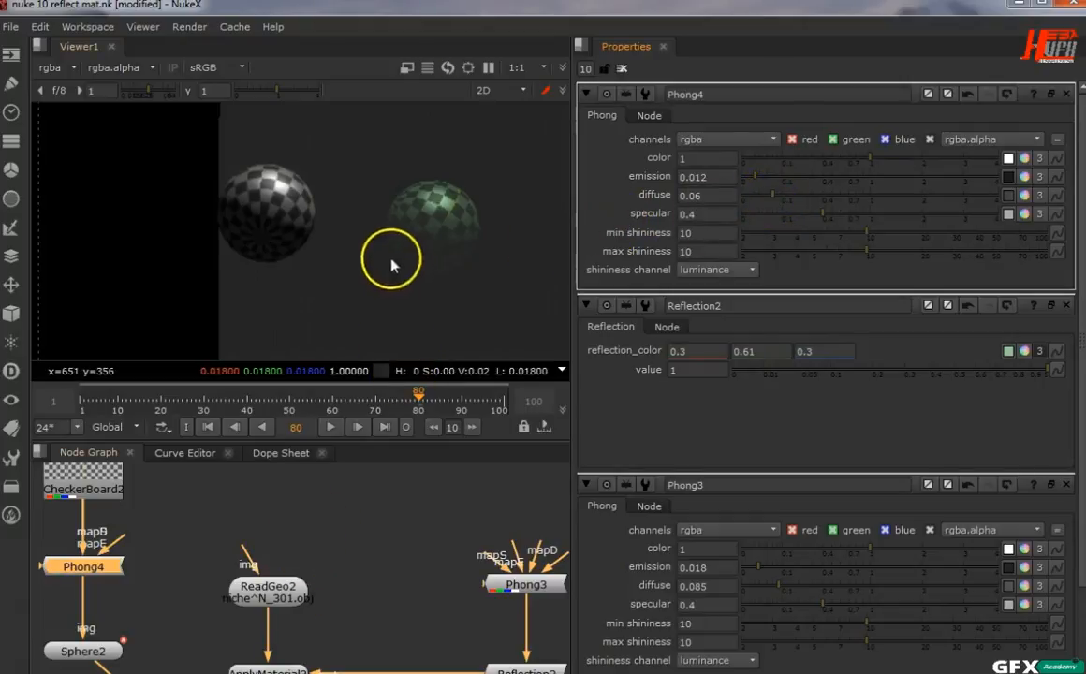
# Step: Scrub and play back the animation to check the shaded sphere and its reflection across the whole niche
pyautogui.scroll(-1, 346, 197)
pyautogui.scroll(-3, 345, 196)
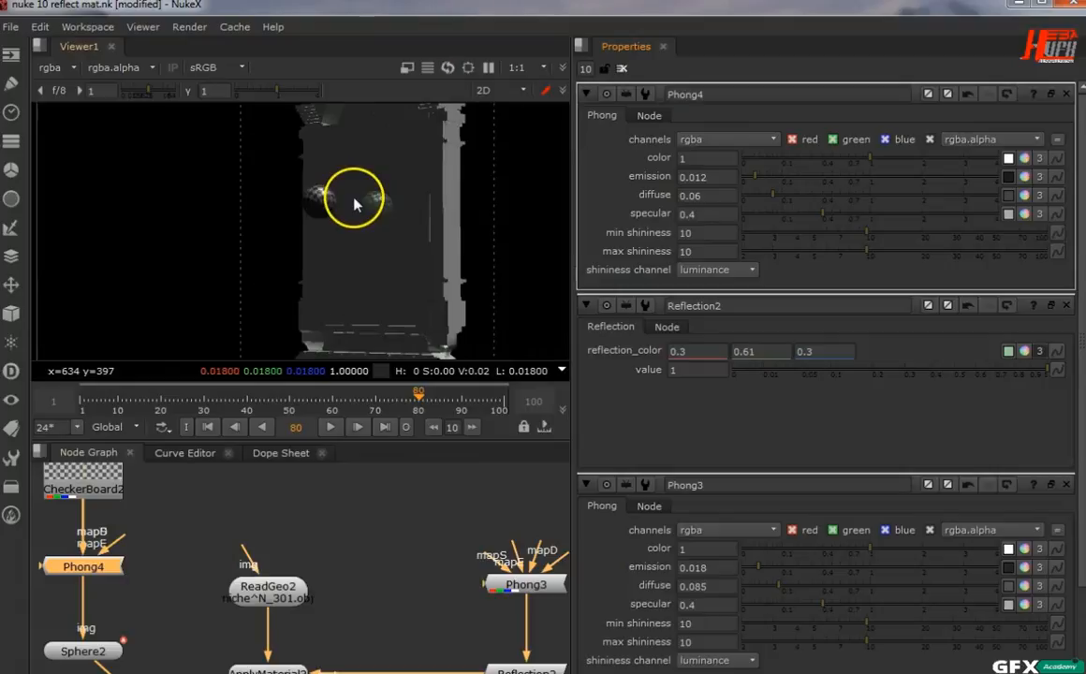
pyautogui.scroll(-2, 328, 207)
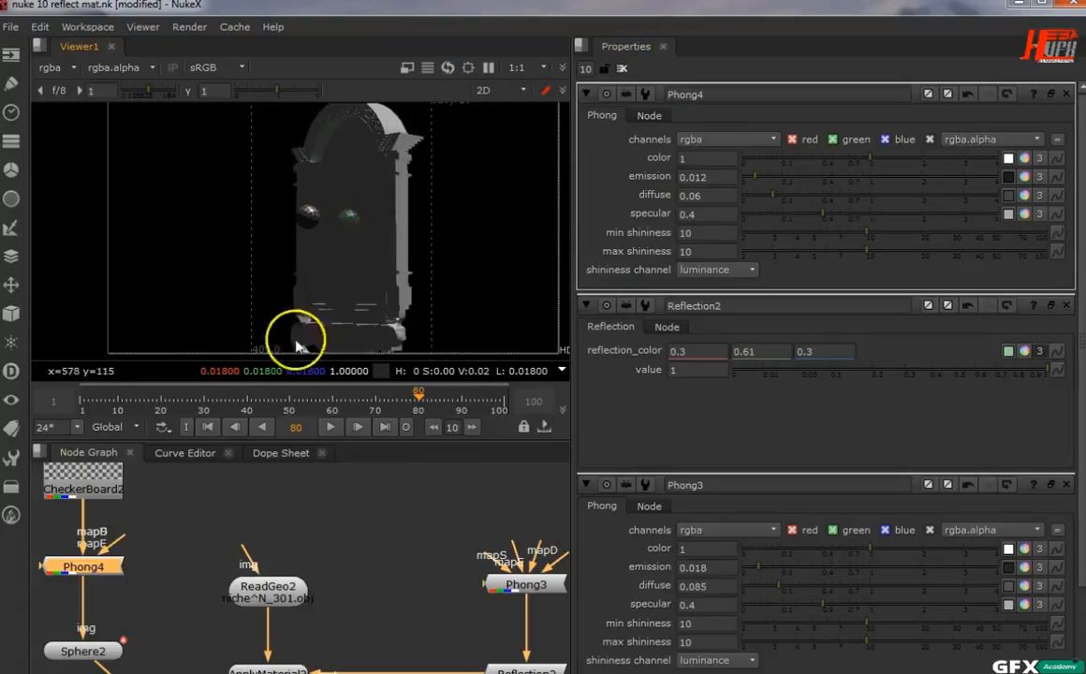
pyautogui.moveTo(165, 400); pyautogui.dragTo(315, 423)
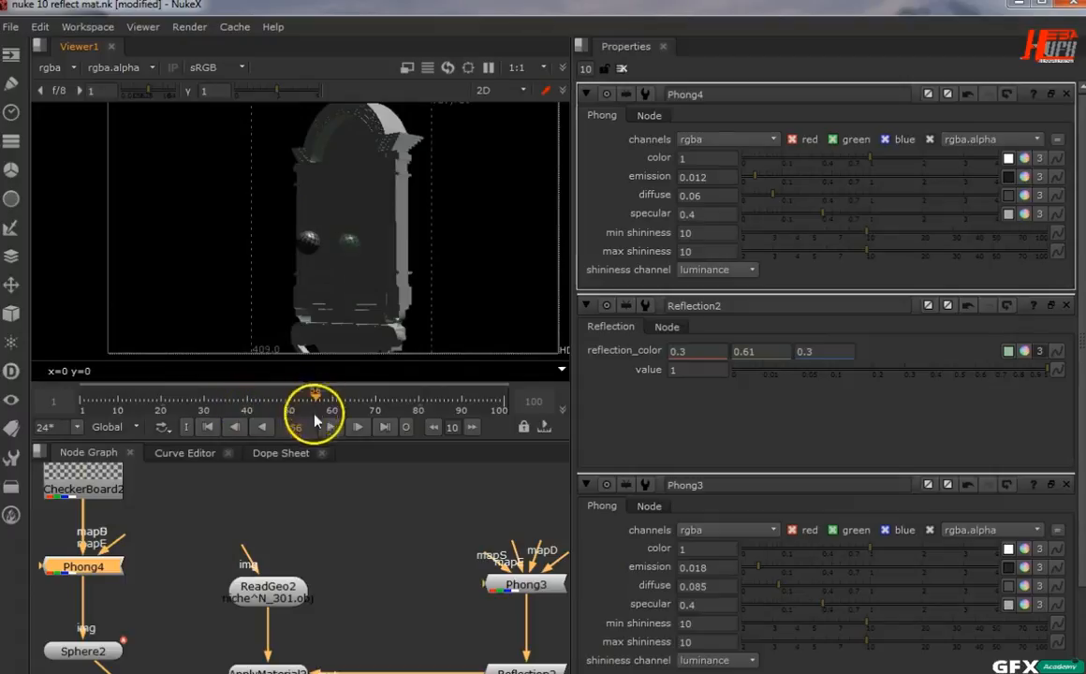
pyautogui.click(247, 433)
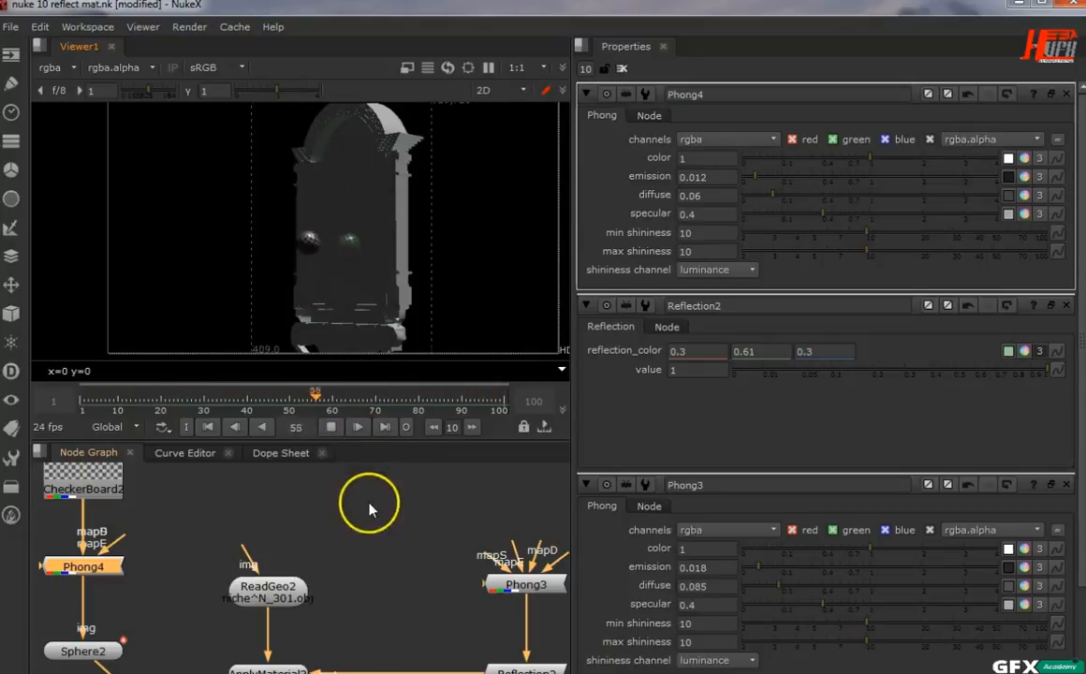
pyautogui.scroll(-3, 370, 505)
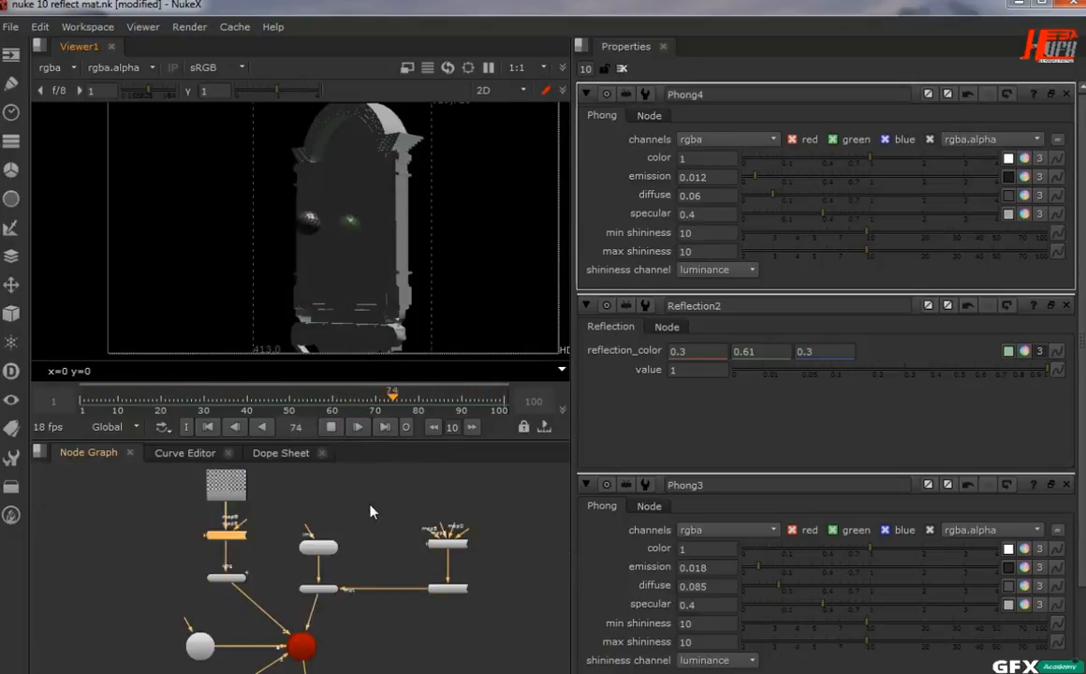
pyautogui.click(332, 428)
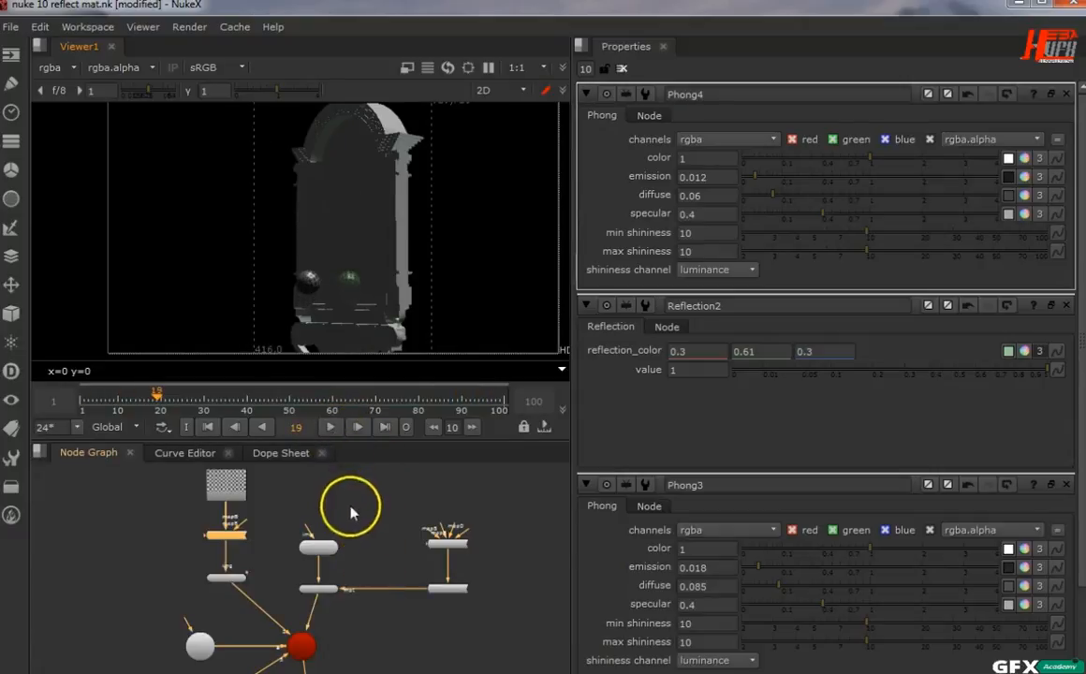
# Step: Go to frame 52 and open RayRender2's properties to review its render, motion blur and AOV settings
pyautogui.click(297, 399)
pyautogui.moveTo(412, 563); pyautogui.dragTo(401, 466, button='middle')
pyautogui.scroll(3, 338, 589)
pyautogui.moveTo(339, 590); pyautogui.dragTo(380, 499, button='middle')
pyautogui.moveTo(324, 575); pyautogui.dragTo(316, 580)
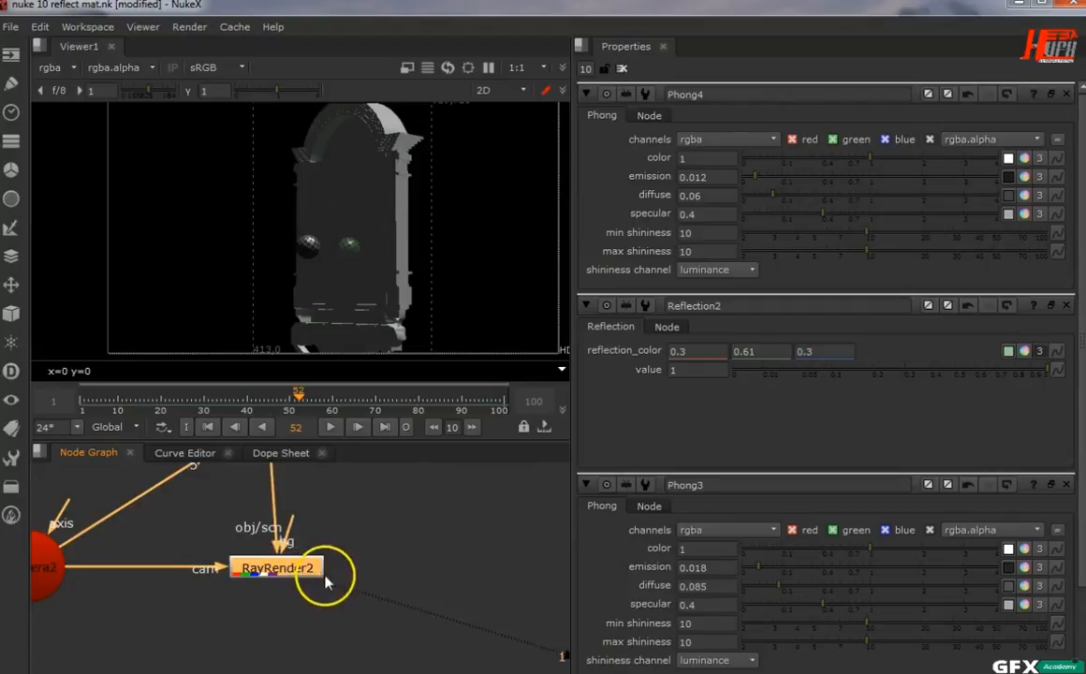
pyautogui.doubleClick(283, 569)
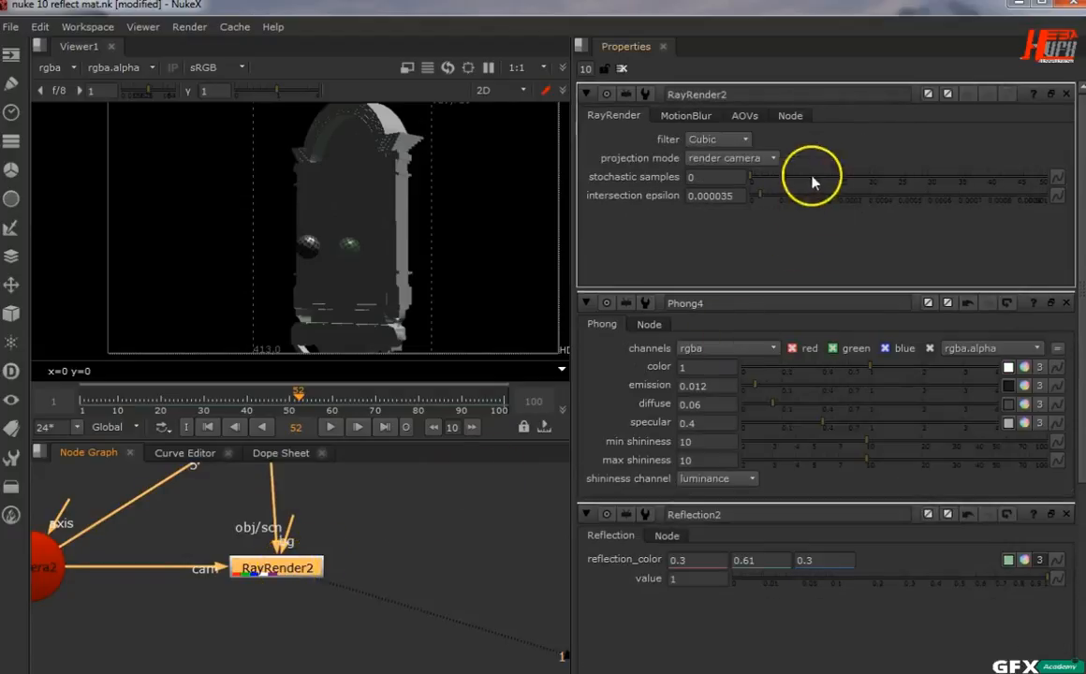
pyautogui.click(746, 117)
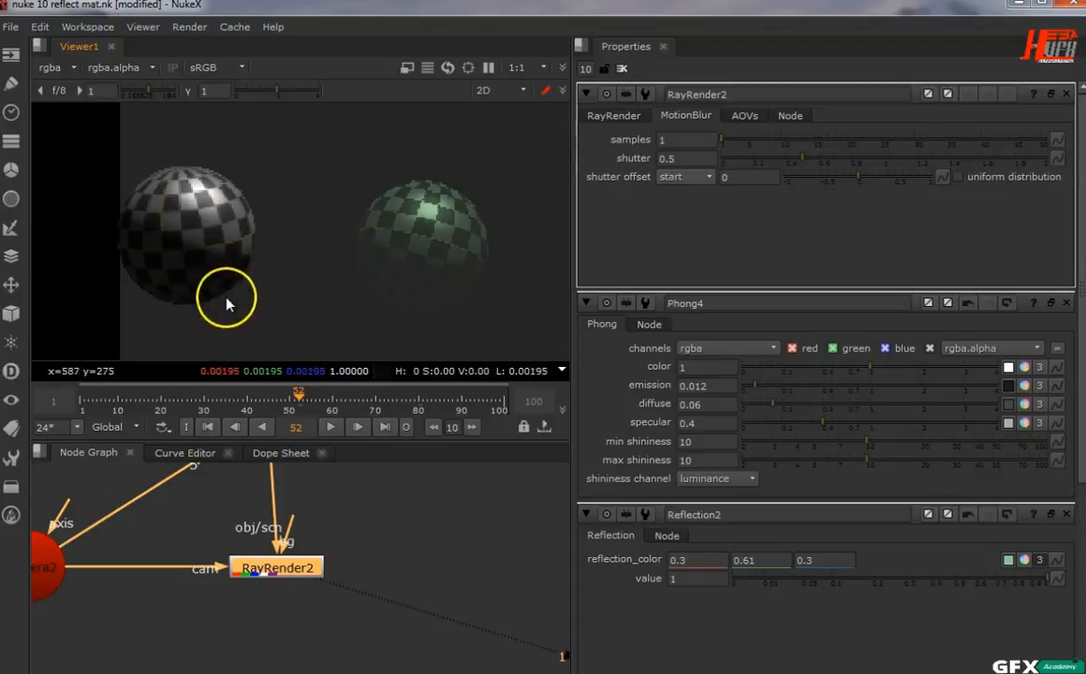
# Step: Play back the sphere's movement, stop at frame 50 and examine the checkered sphere and its green reflection up close
pyautogui.click(229, 404)
pyautogui.click(330, 427)
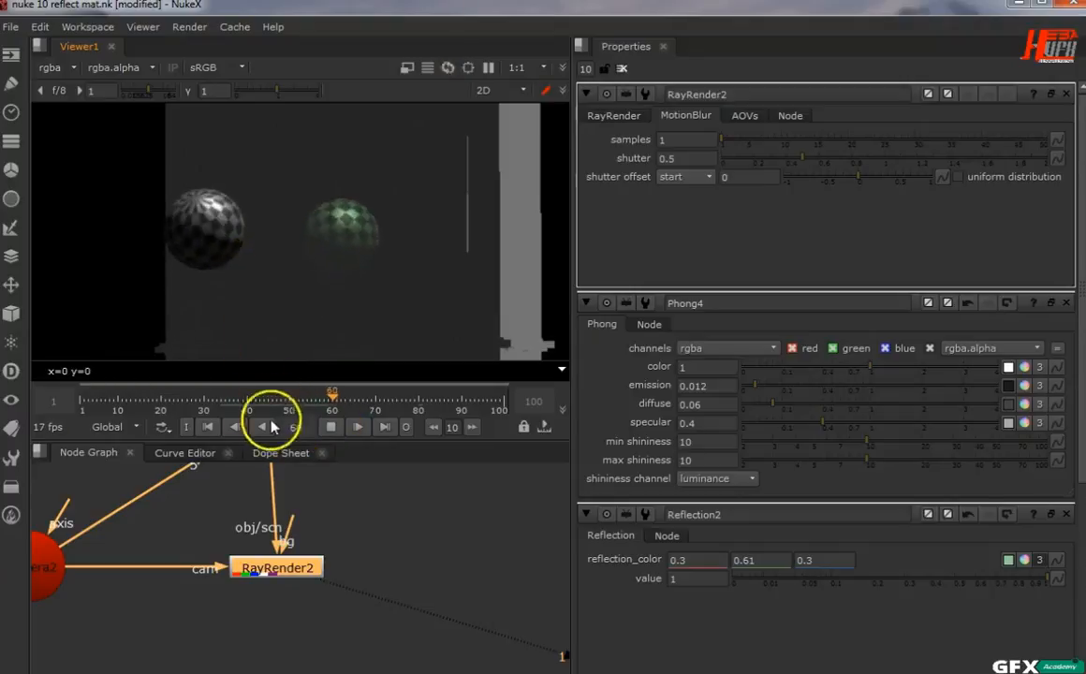
pyautogui.click(237, 402)
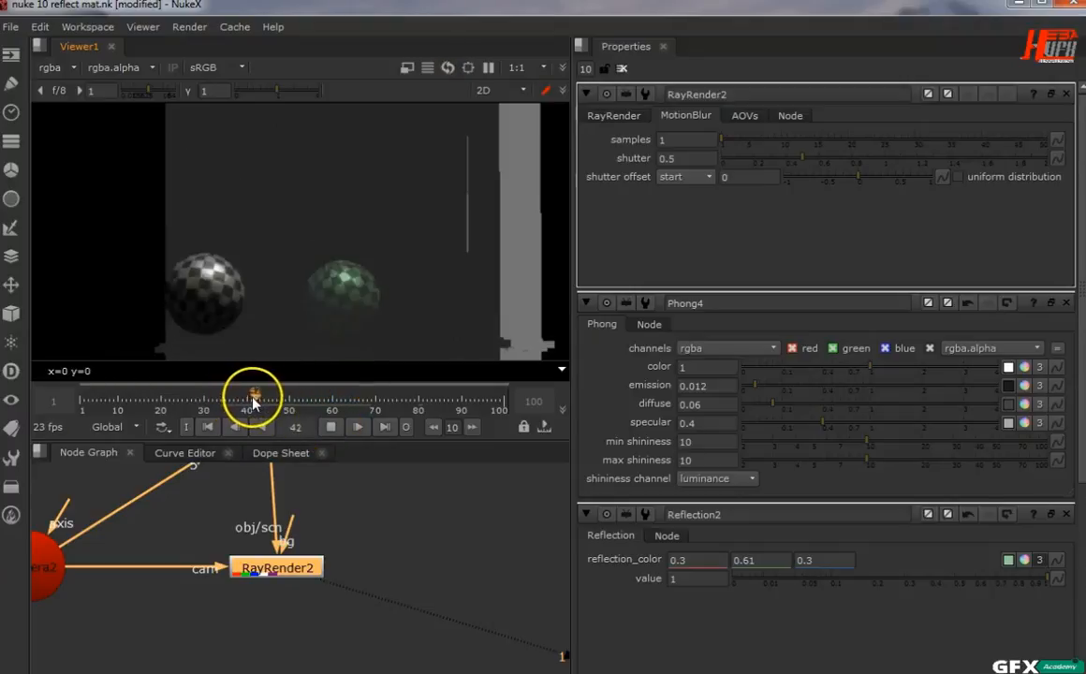
pyautogui.click(330, 429)
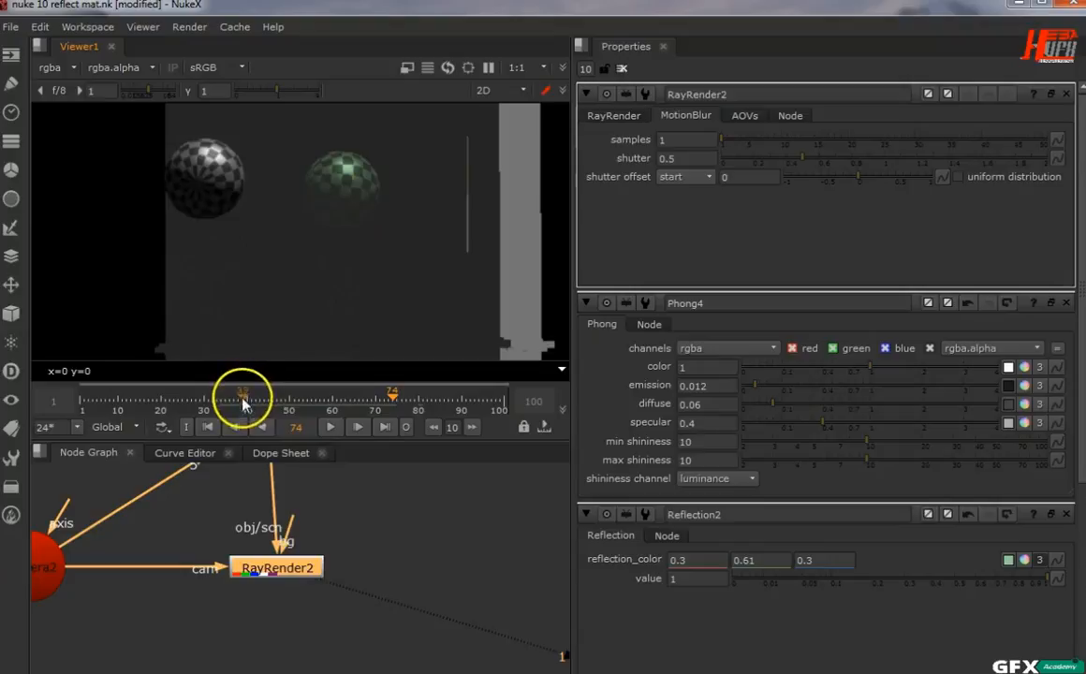
pyautogui.click(249, 397)
pyautogui.click(286, 400)
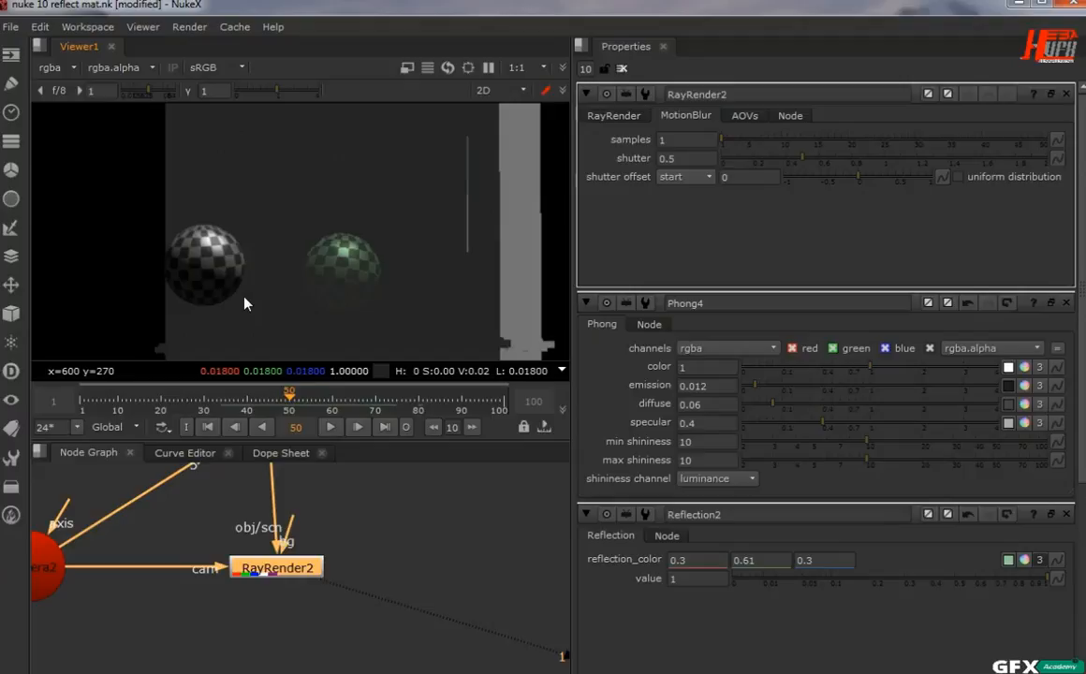
pyautogui.scroll(4, 237, 278)
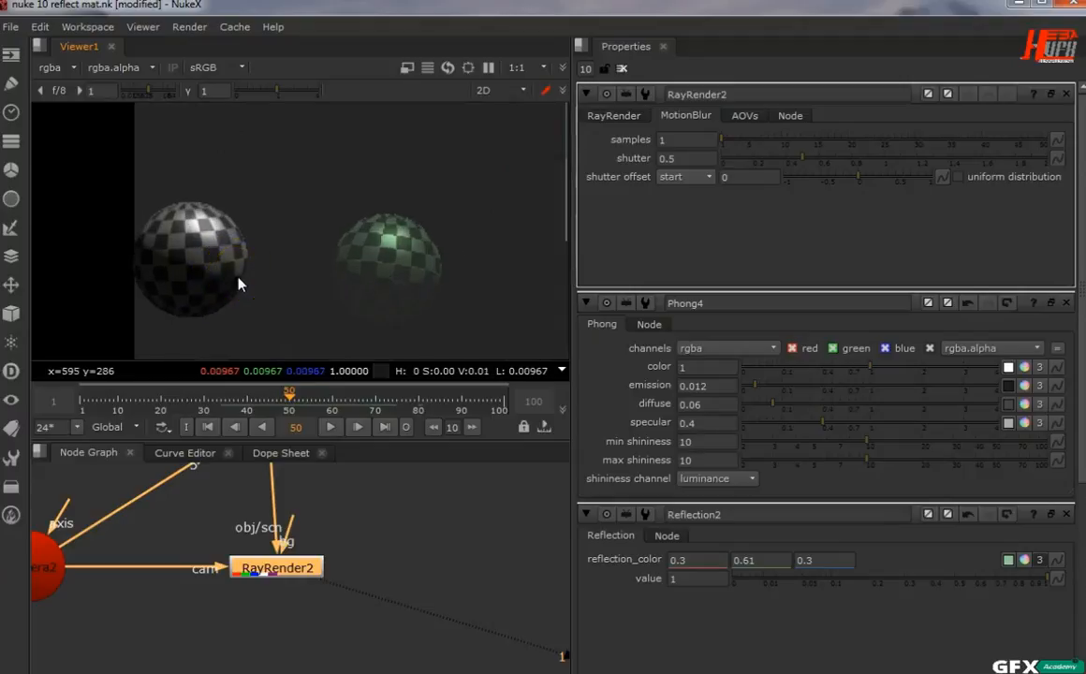
pyautogui.scroll(1, 237, 278)
pyautogui.moveTo(371, 212)
pyautogui.mouseDown(button='middle')
pyautogui.moveTo(357, 228)
pyautogui.moveTo(386, 227)
pyautogui.mouseUp(button='middle')
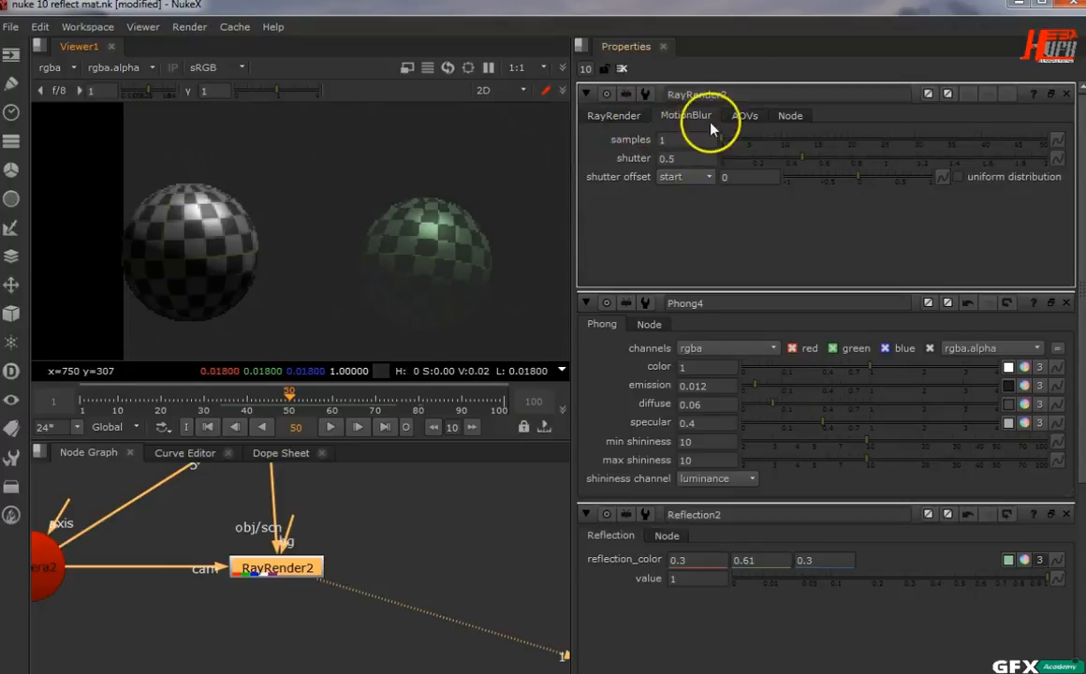
# Step: Try RayRender2's motion blur with 4 and 5 samples and inspect the edges of the sphere and its reflection
pyautogui.click(685, 140)
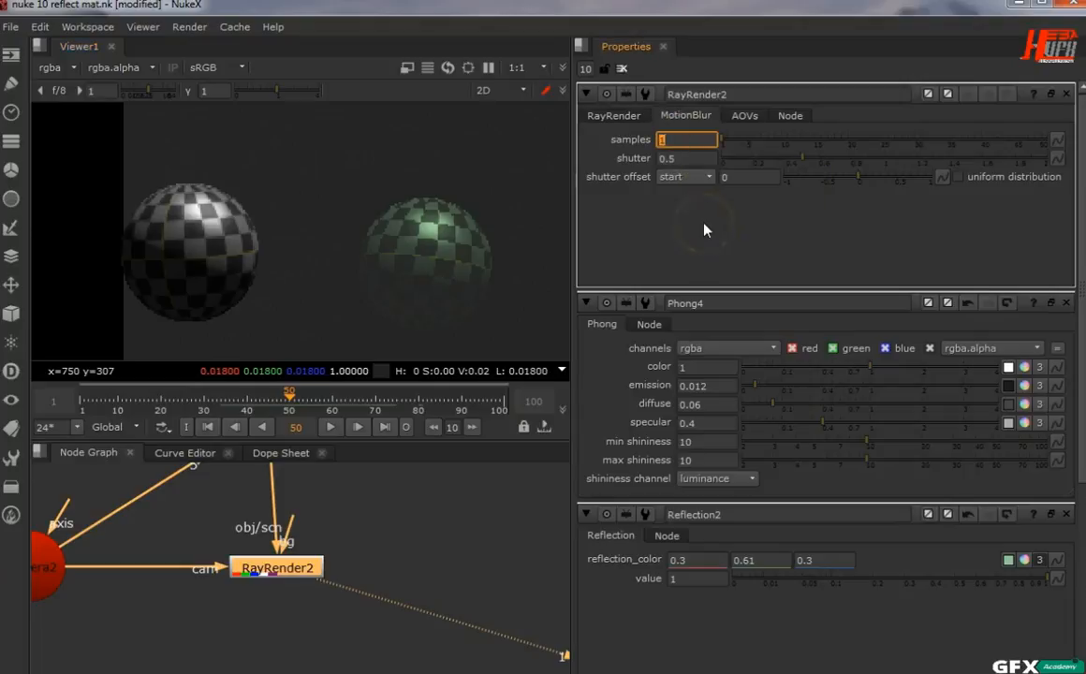
pyautogui.write('4')
pyautogui.press('Return')
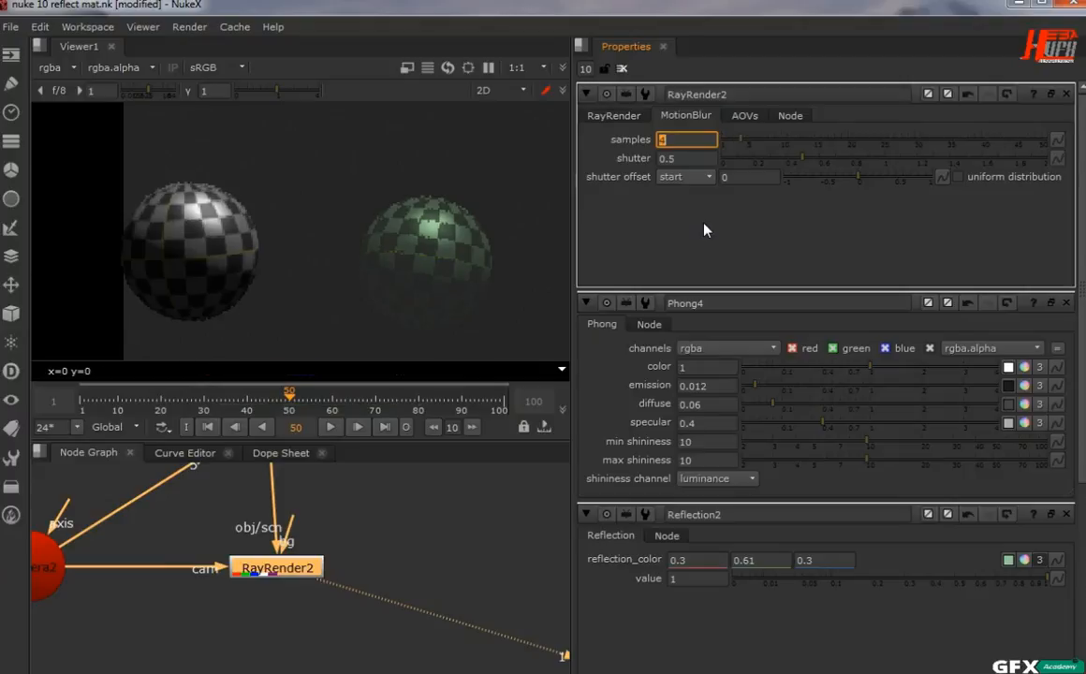
pyautogui.write('5')
pyautogui.press('Return')
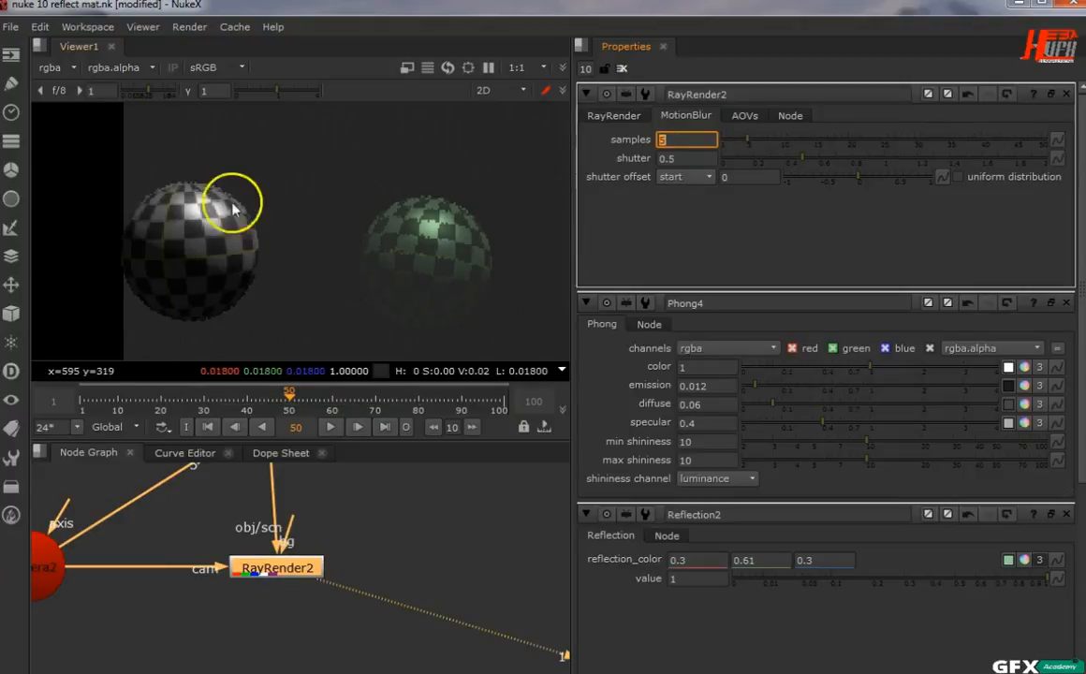
pyautogui.scroll(1, 158, 242)
pyautogui.scroll(1, 157, 248)
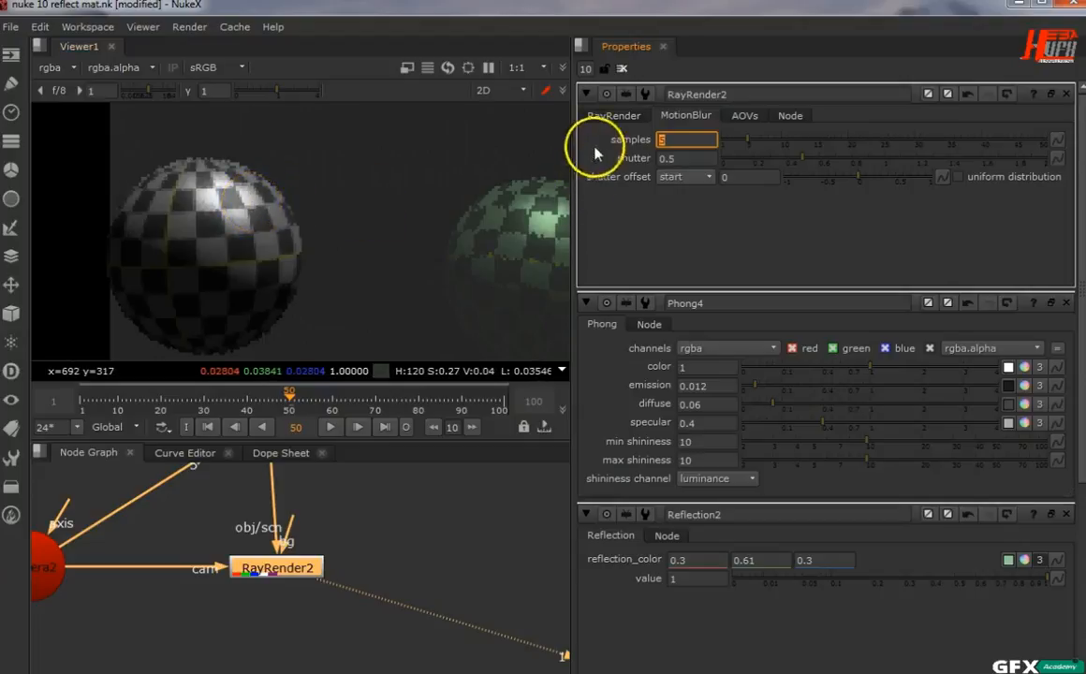
# Step: Set RayRender2's stochastic samples to 5 and inspect the smoothness of the sphere and its reflection
pyautogui.click(603, 116)
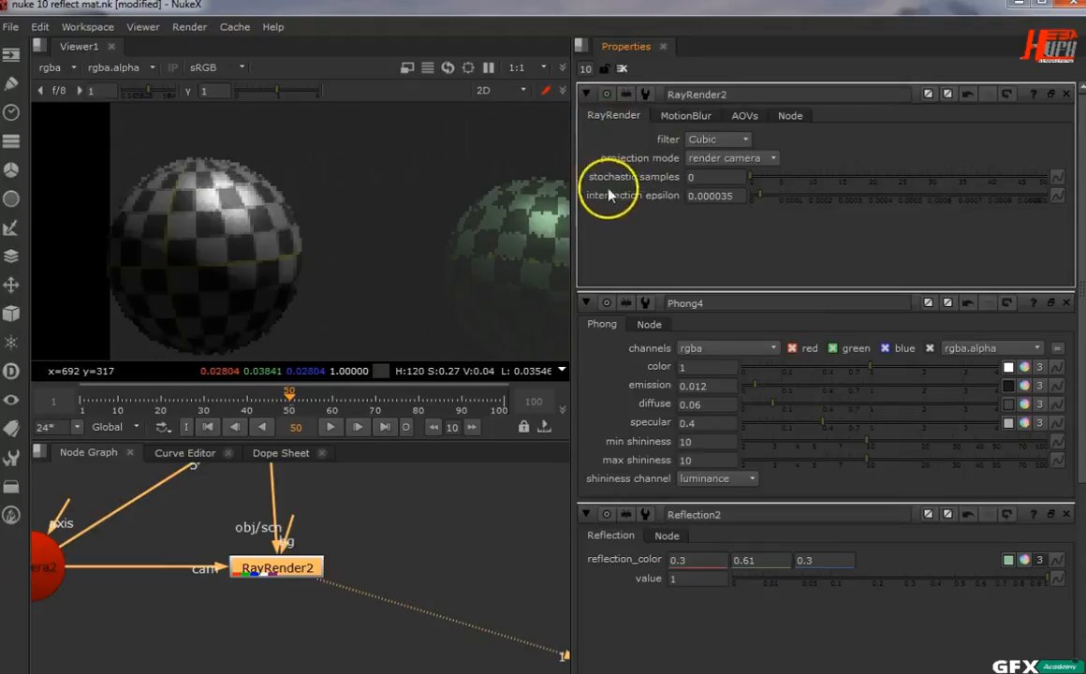
pyautogui.click(704, 179)
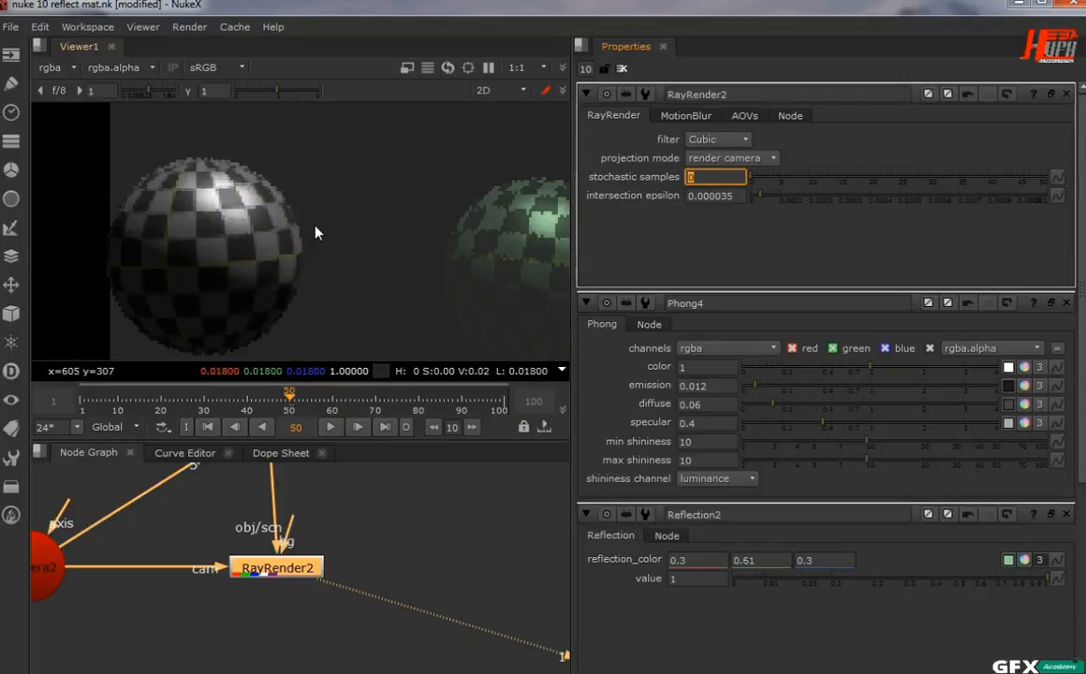
pyautogui.press('Return')
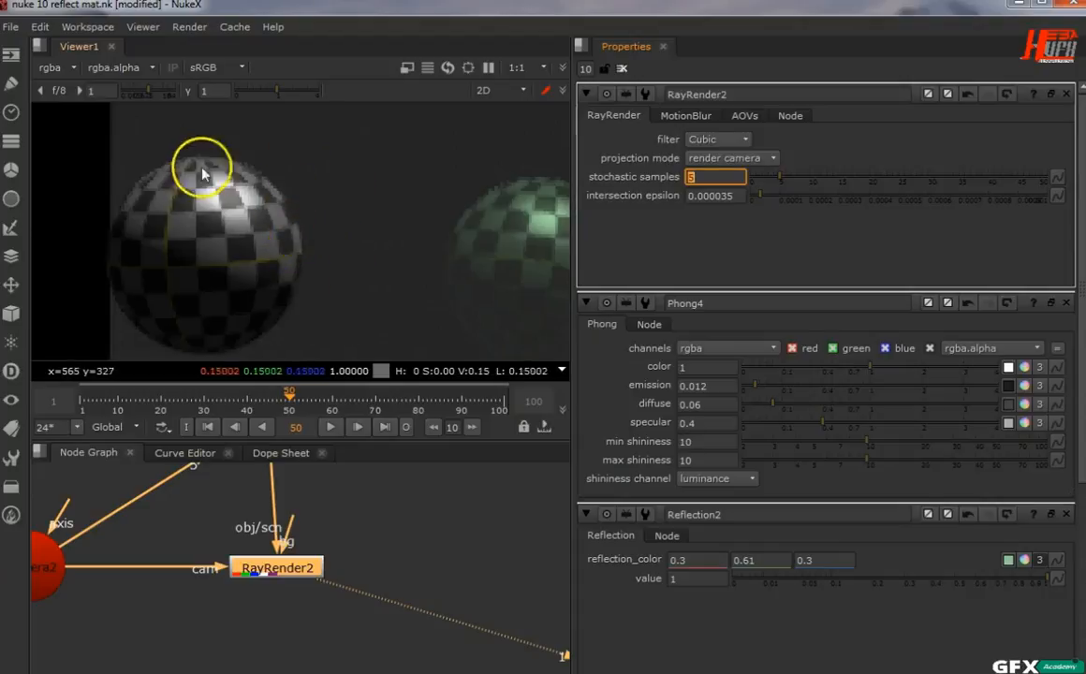
pyautogui.scroll(-4, 446, 272)
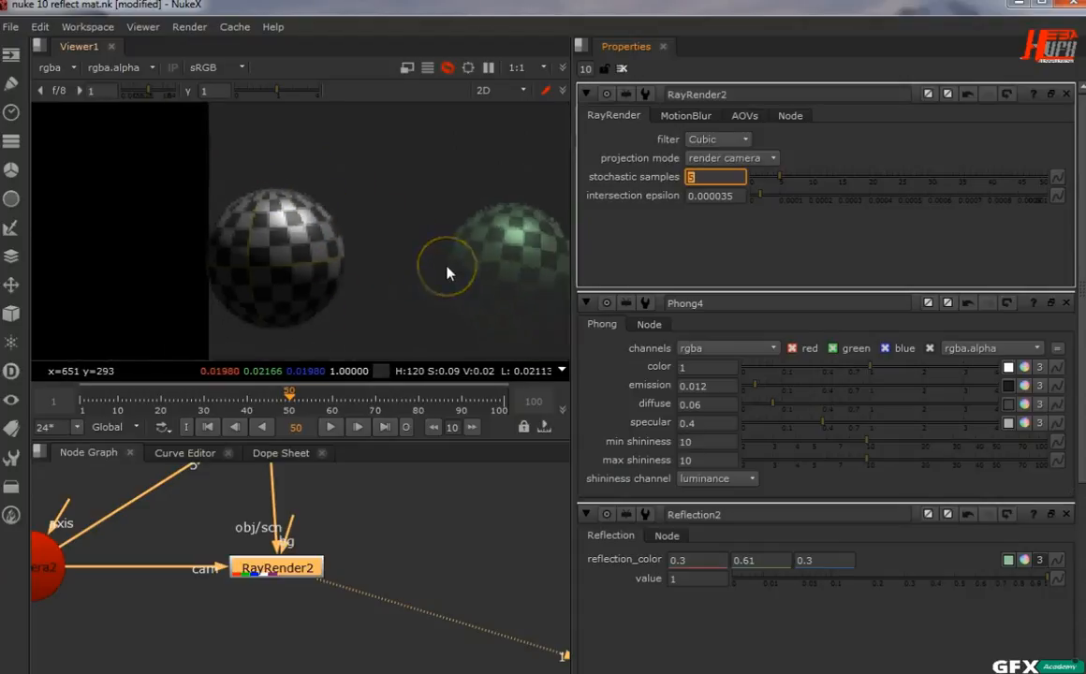
pyautogui.press('Return')
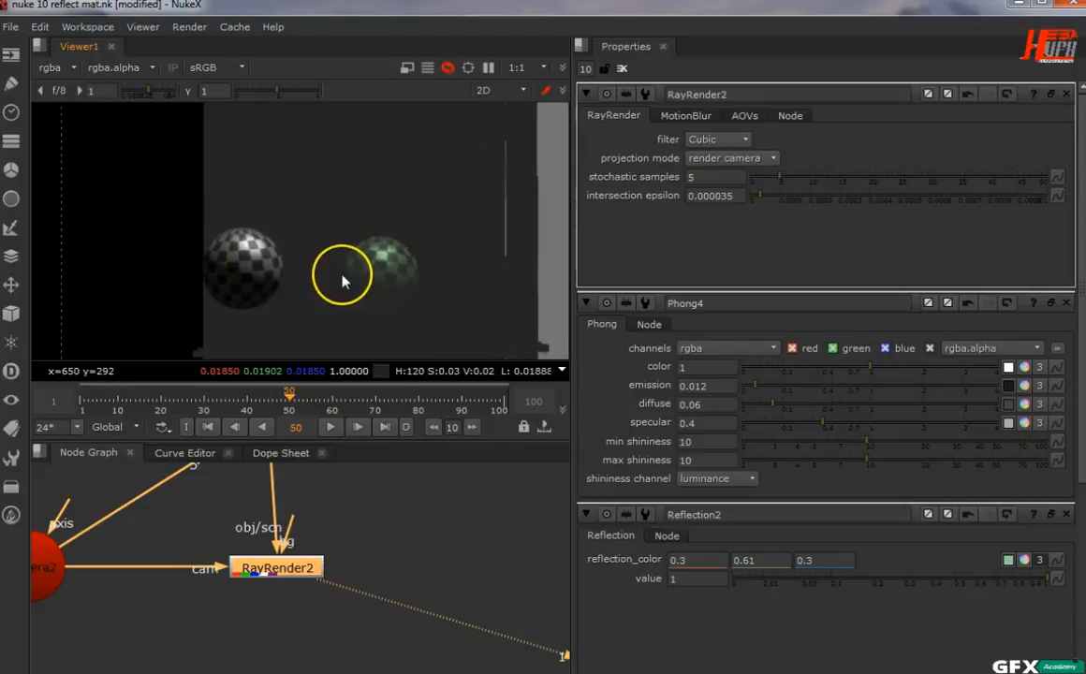
pyautogui.scroll(4, 345, 278)
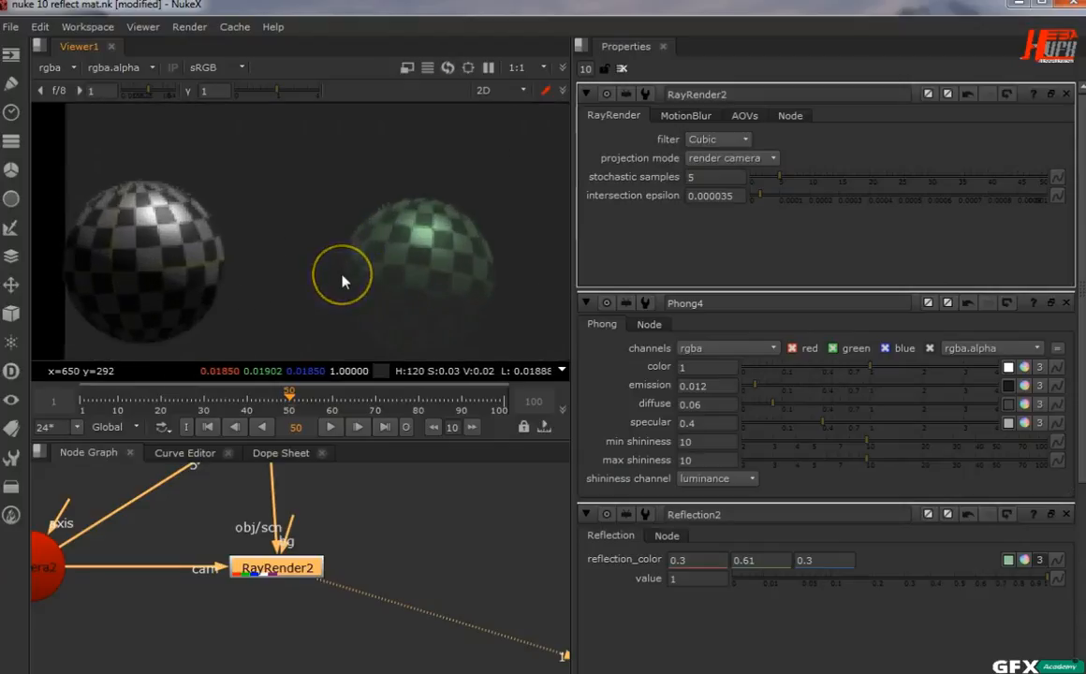
# Step: Set RayRender2's motion blur samples to 1 and its stochastic samples to 2, and check the render across the niche
pyautogui.click(698, 115)
pyautogui.doubleClick(686, 138)
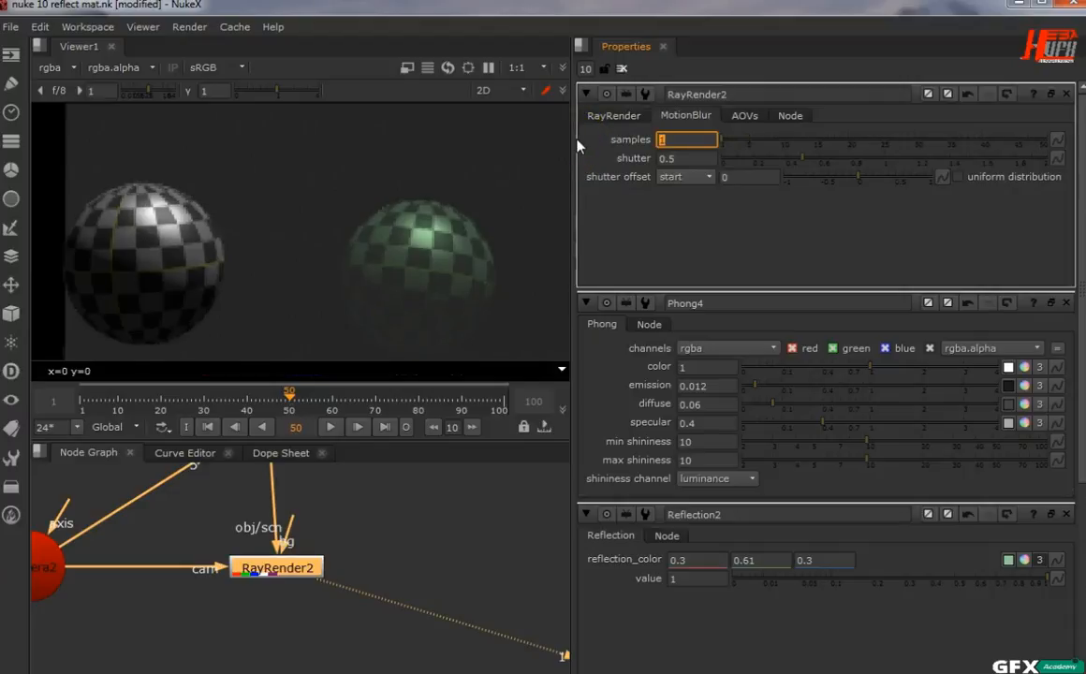
pyautogui.click(615, 118)
pyautogui.click(718, 176)
pyautogui.write('1')
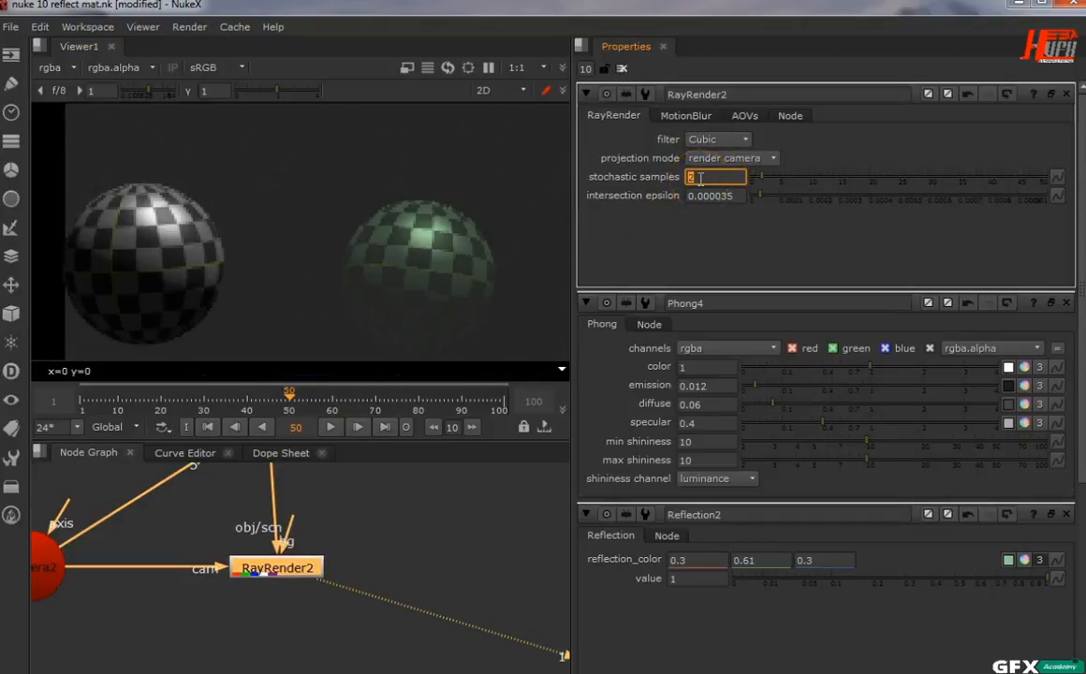
pyautogui.scroll(-5, 250, 275)
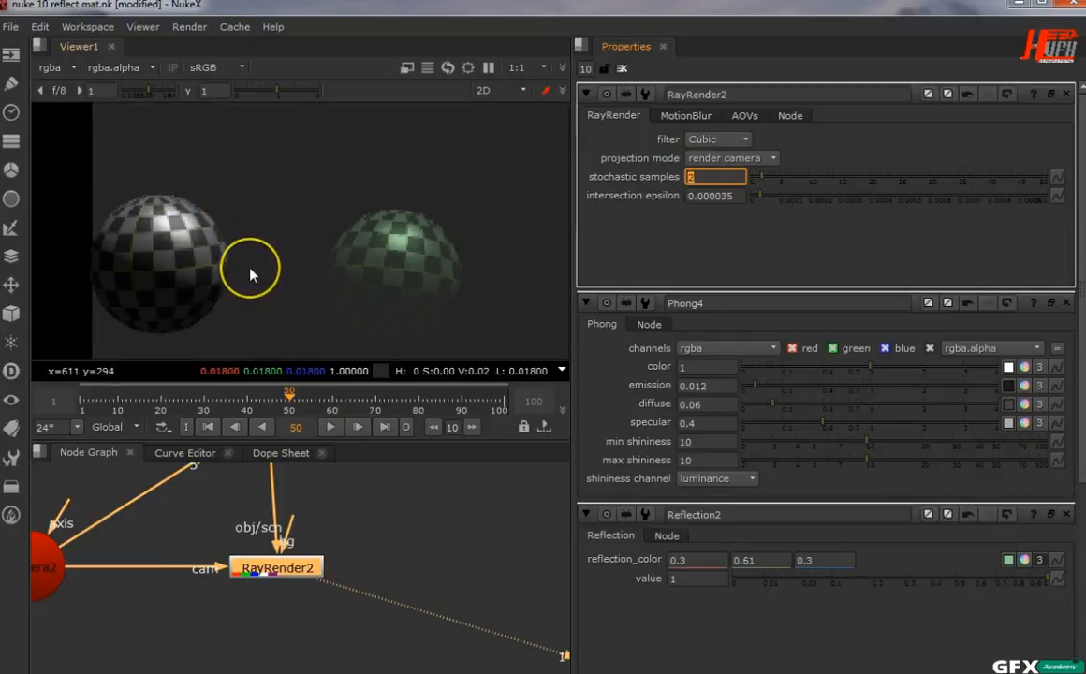
pyautogui.scroll(-6, 250, 275)
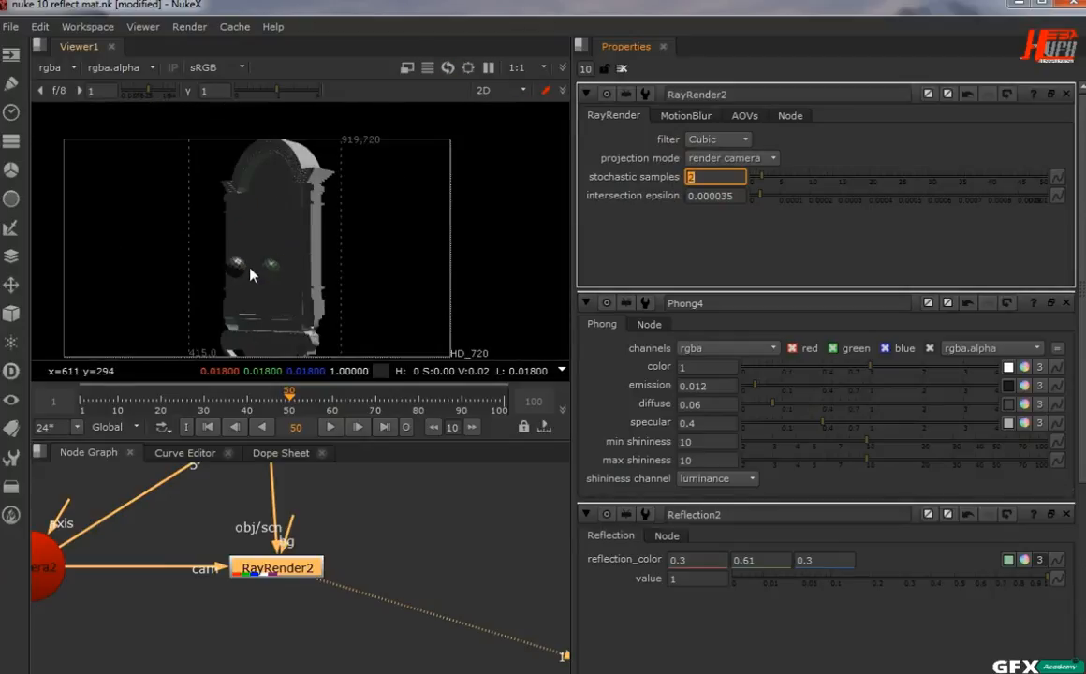
pyautogui.scroll(1, 250, 275)
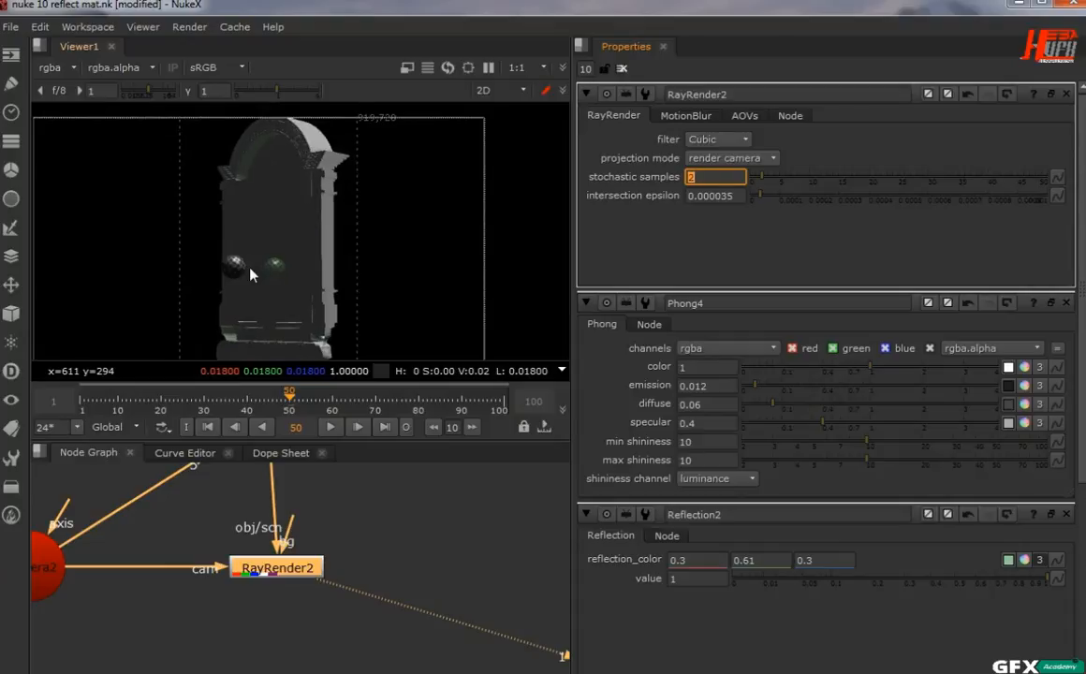
pyautogui.scroll(6, 250, 275)
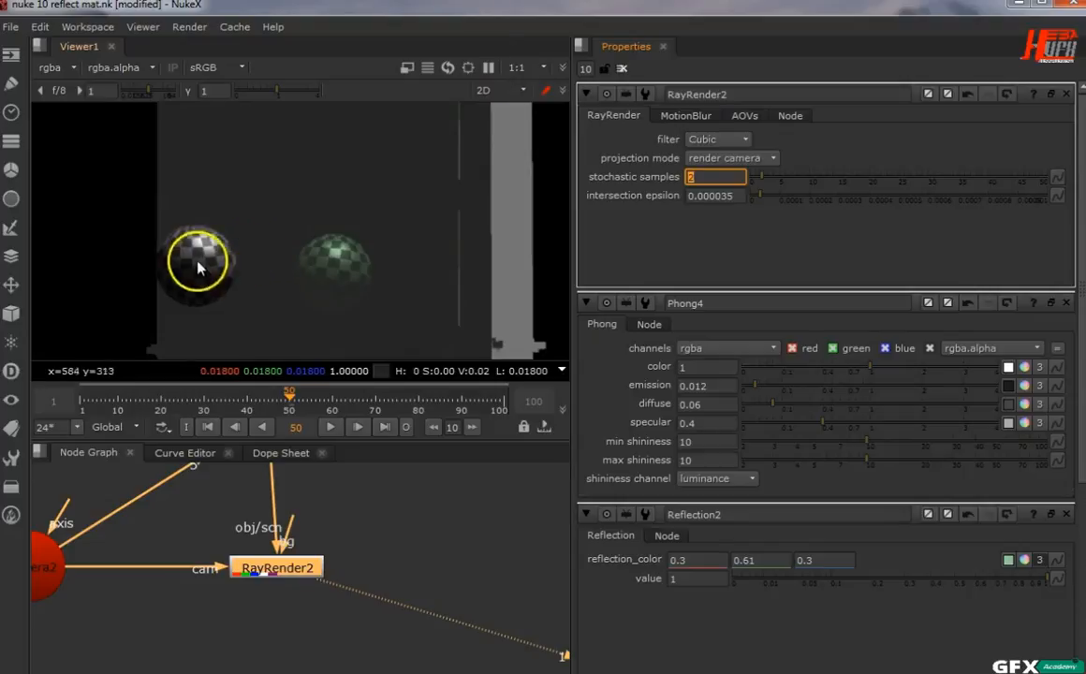
# Step: Move Camera2 closer to the niche in the 3D view, to about 64.54, 4.2, 66.11, and return to the 2D render
pyautogui.click(483, 94)
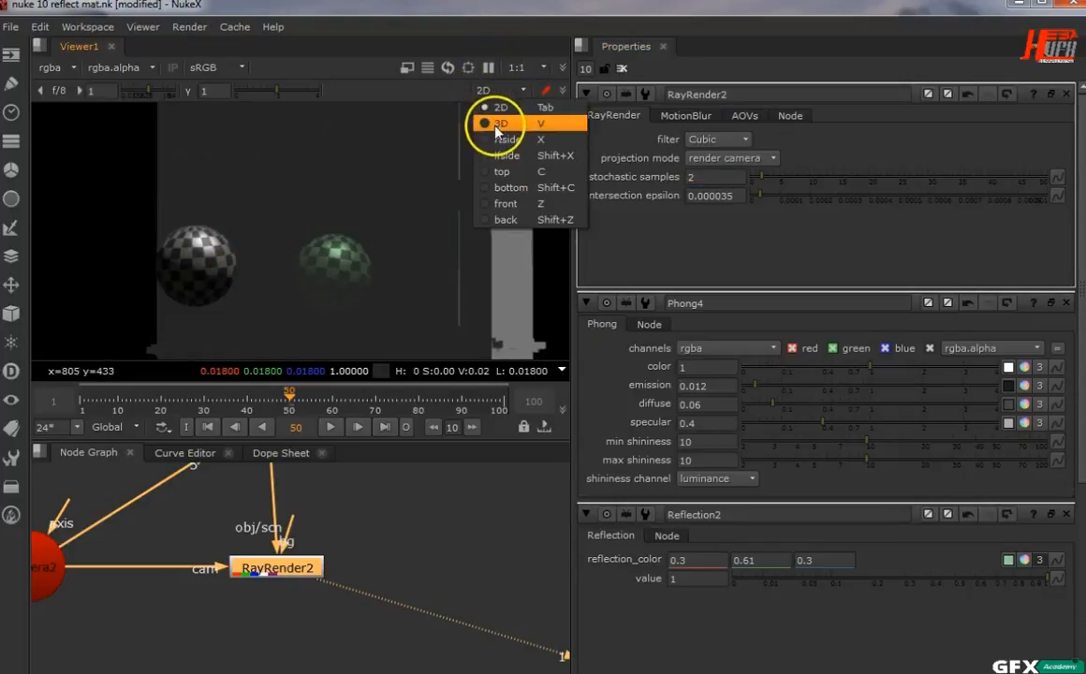
pyautogui.click(495, 53)
pyautogui.scroll(-12, 228, 233)
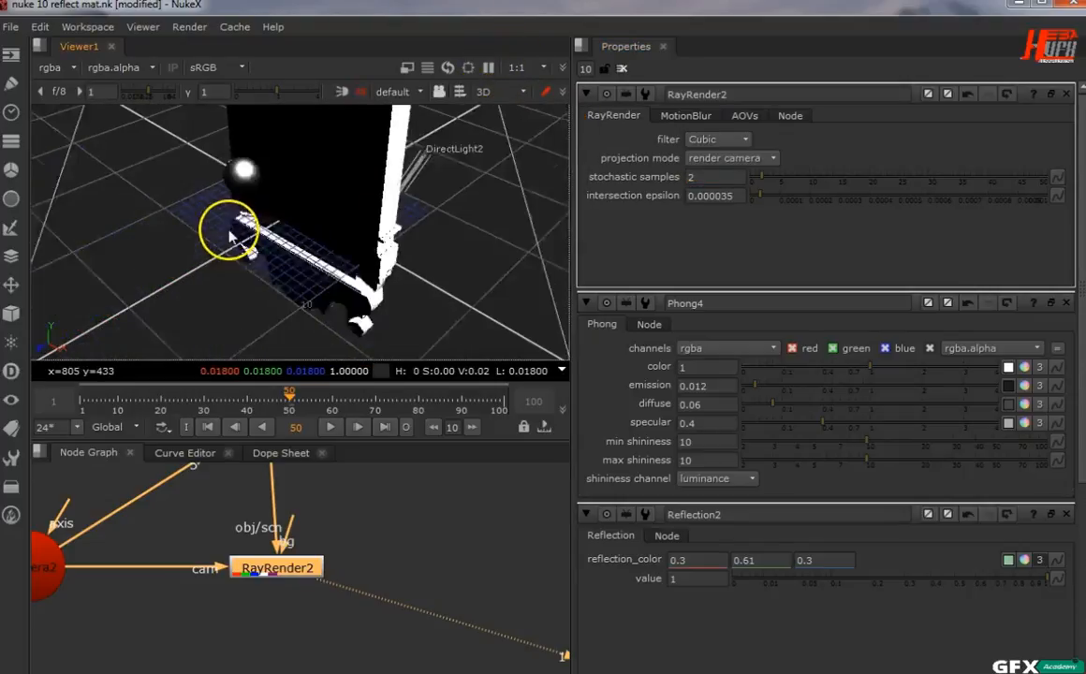
pyautogui.keyDown('ctrl'); pyautogui.moveTo(147, 315); pyautogui.dragTo(118, 214); pyautogui.keyUp('ctrl')
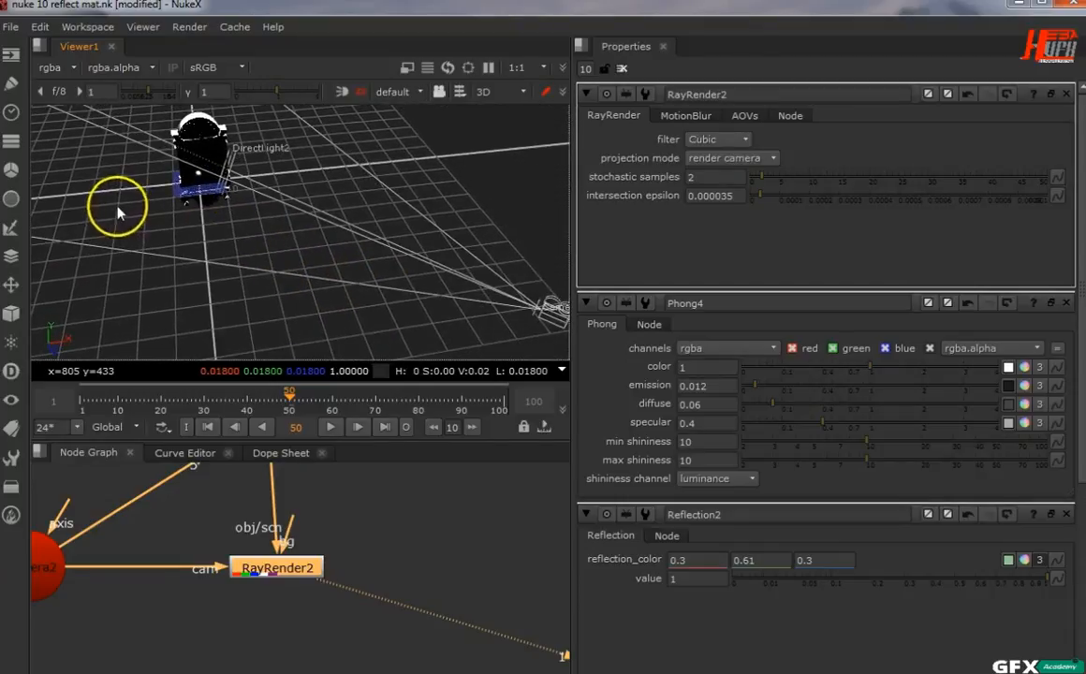
pyautogui.click(550, 307)
pyautogui.doubleClick(555, 310)
pyautogui.moveTo(555, 310); pyautogui.dragTo(408, 292)
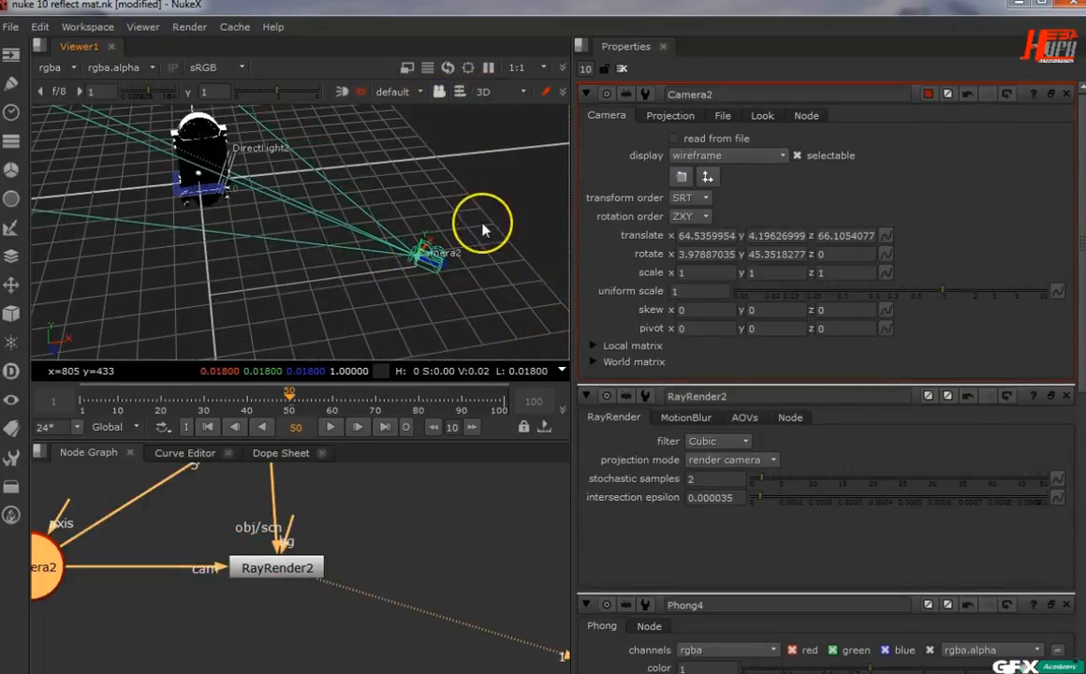
pyautogui.press('Tab')
pyautogui.scroll(-8, 466, 234)
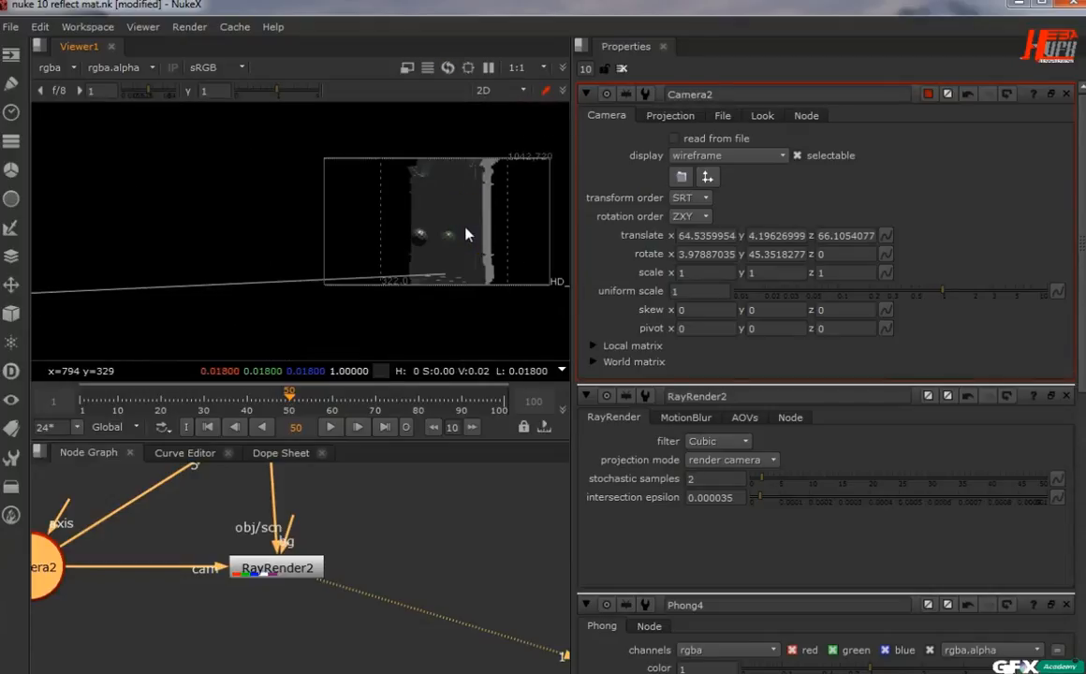
# Step: Open Sphere2's properties and enlarge the sphere to a uniform scale of 4.8
pyautogui.moveTo(240, 587); pyautogui.dragTo(453, 673, button='middle')
pyautogui.moveTo(322, 572); pyautogui.dragTo(384, 673, button='middle')
pyautogui.doubleClick(328, 507)
pyautogui.moveTo(970, 437); pyautogui.dragTo(974, 436)
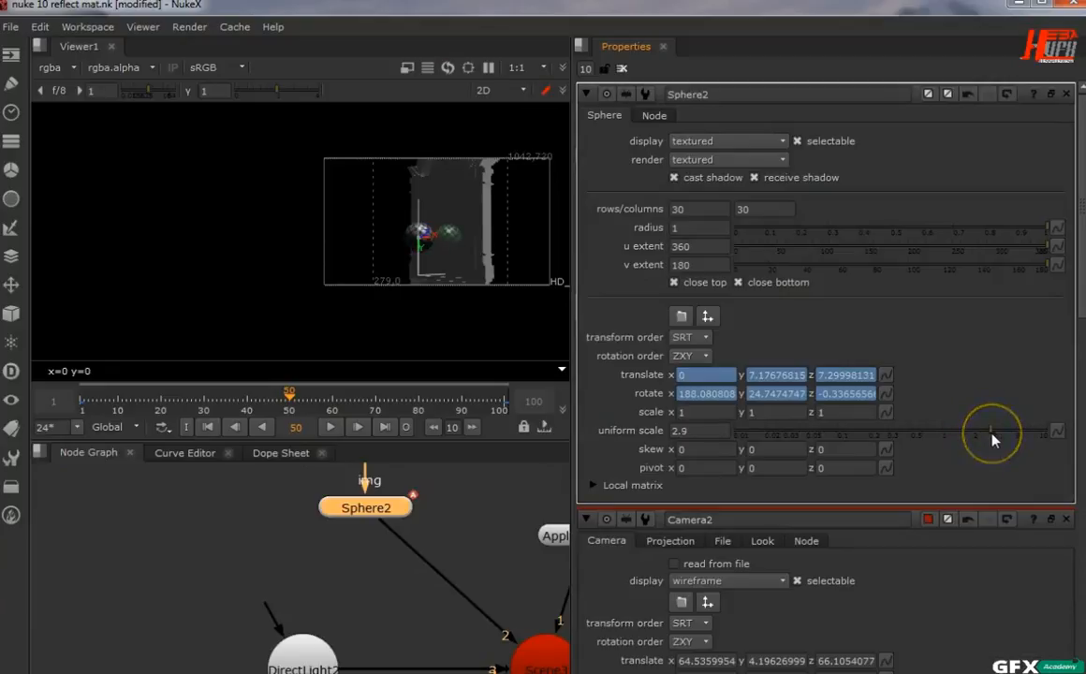
pyautogui.scroll(4, 376, 208)
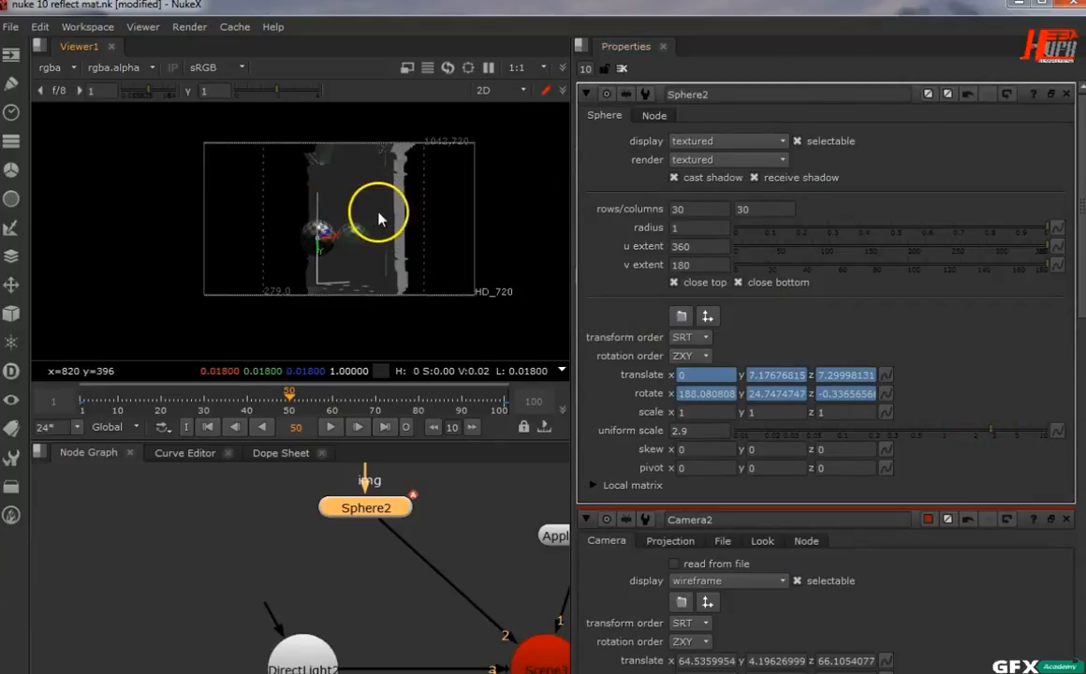
pyautogui.moveTo(996, 436); pyautogui.dragTo(1015, 440)
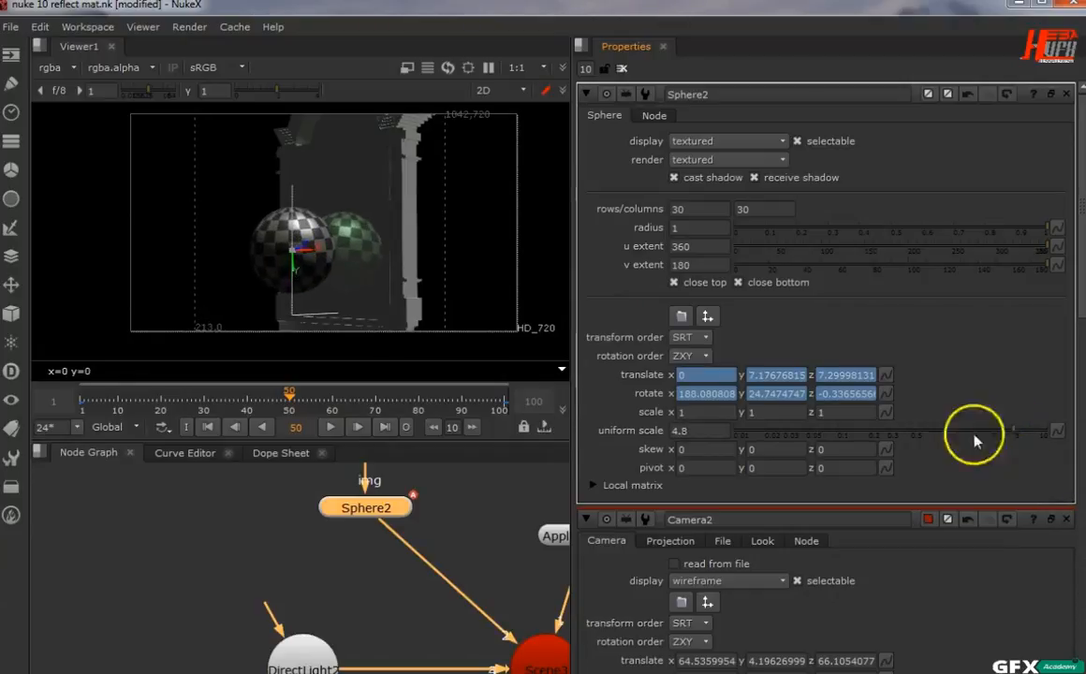
# Step: Reposition Sphere2 at frame 50 to about -2.69, 7.16, 8.54 and at frame 1 to about -2.7, 0, 10.5
pyautogui.moveTo(312, 245); pyautogui.dragTo(285, 254)
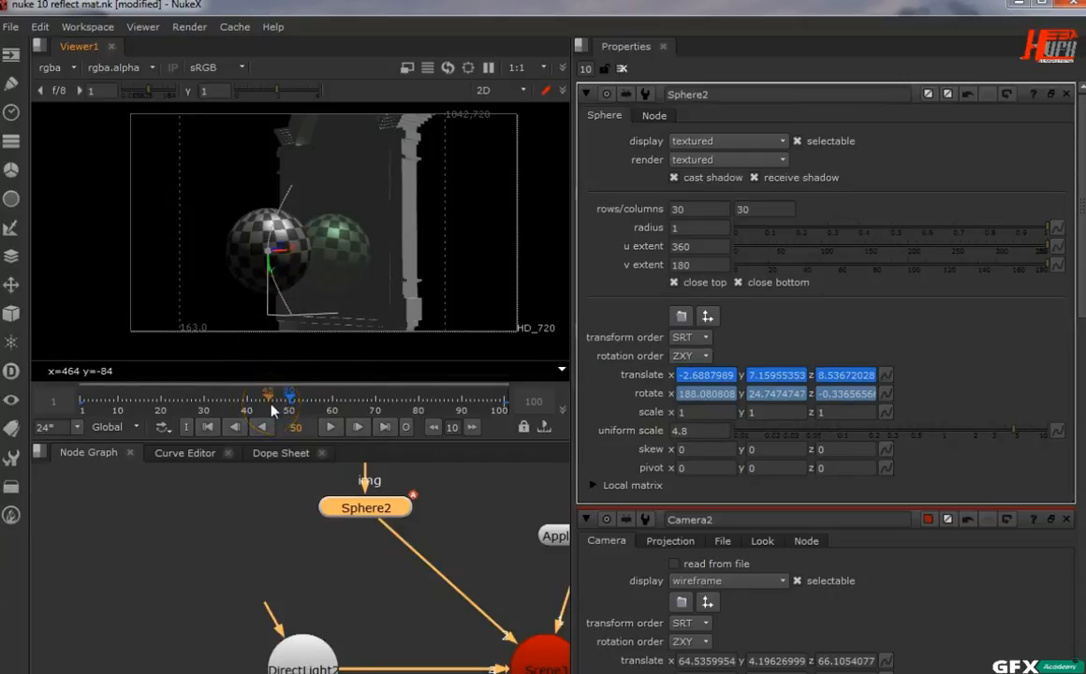
pyautogui.click(208, 426)
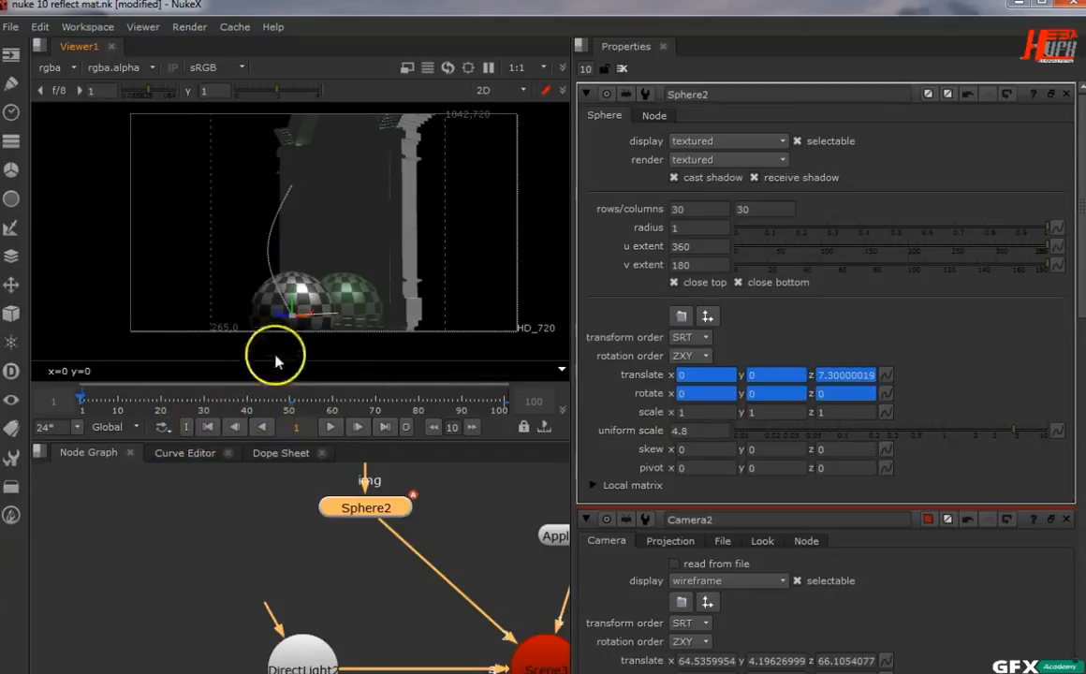
pyautogui.moveTo(304, 308); pyautogui.dragTo(273, 321)
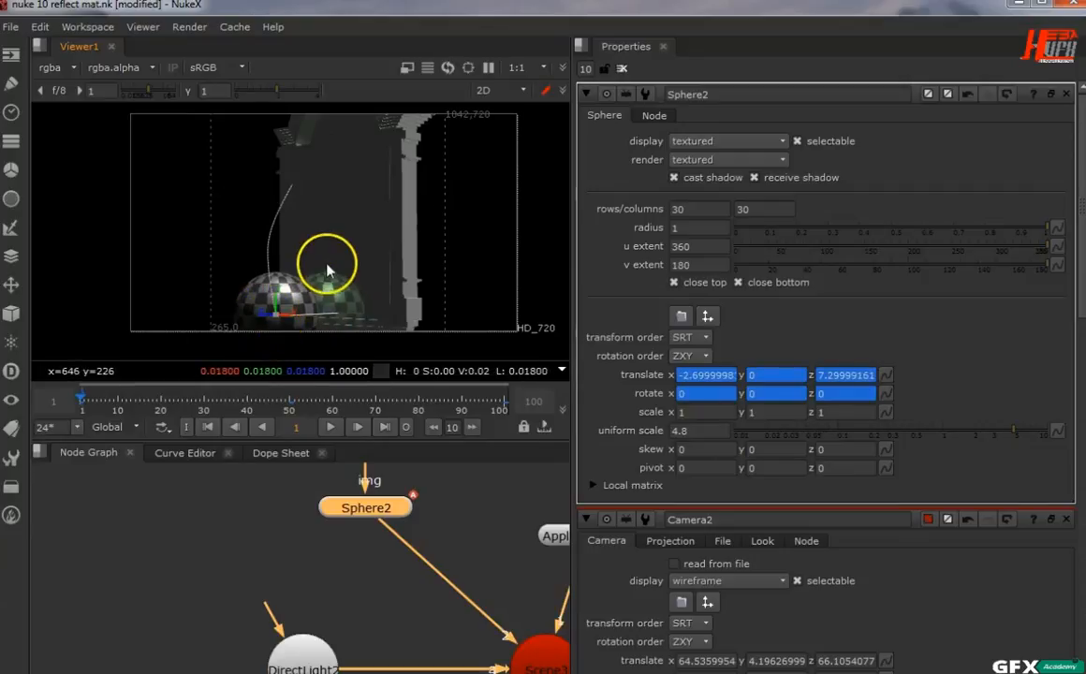
pyautogui.scroll(-2, 325, 263)
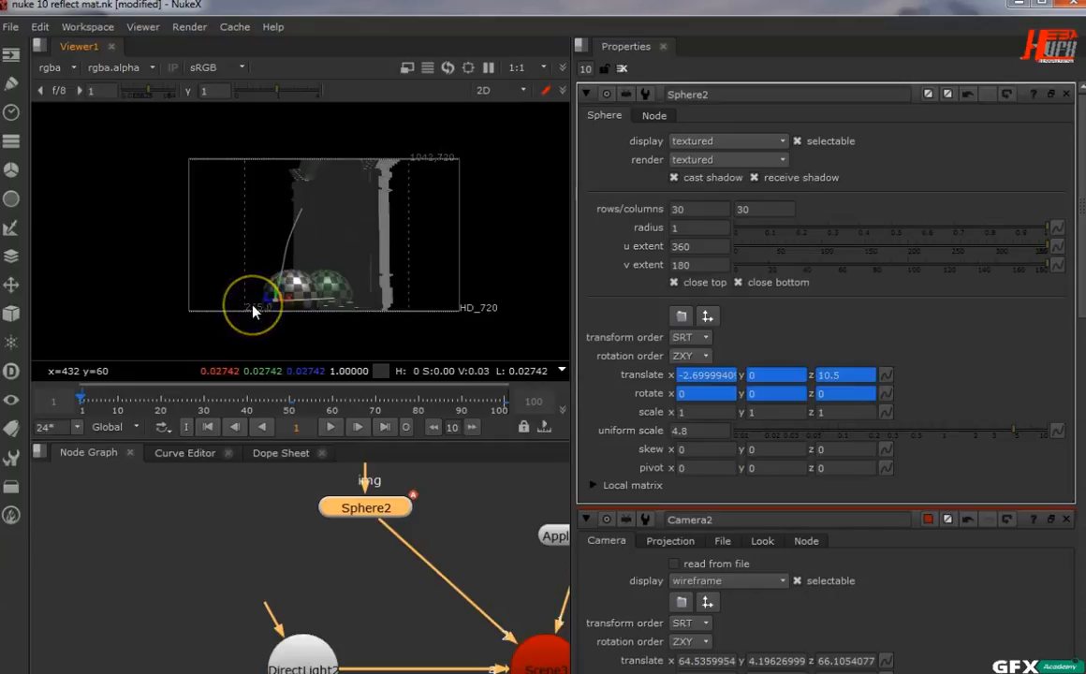
# Step: Go to the last frame, 100, and move Sphere2 to about -3.77, 14.57, 11.83
pyautogui.click(385, 425)
pyautogui.moveTo(314, 206); pyautogui.dragTo(272, 212)
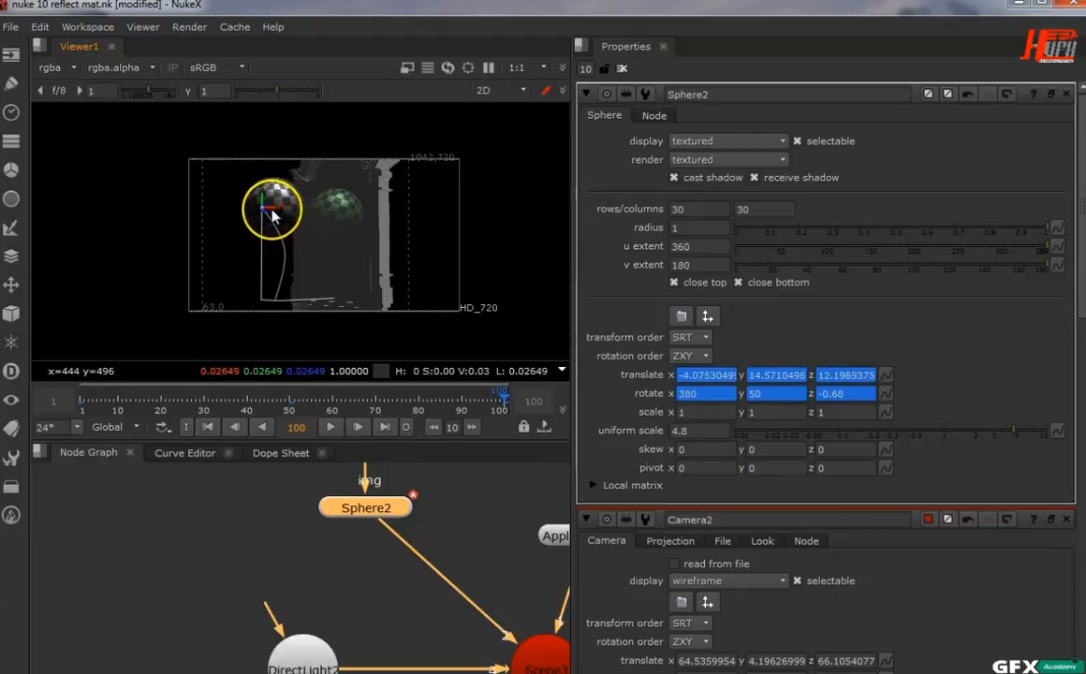
pyautogui.click(447, 239)
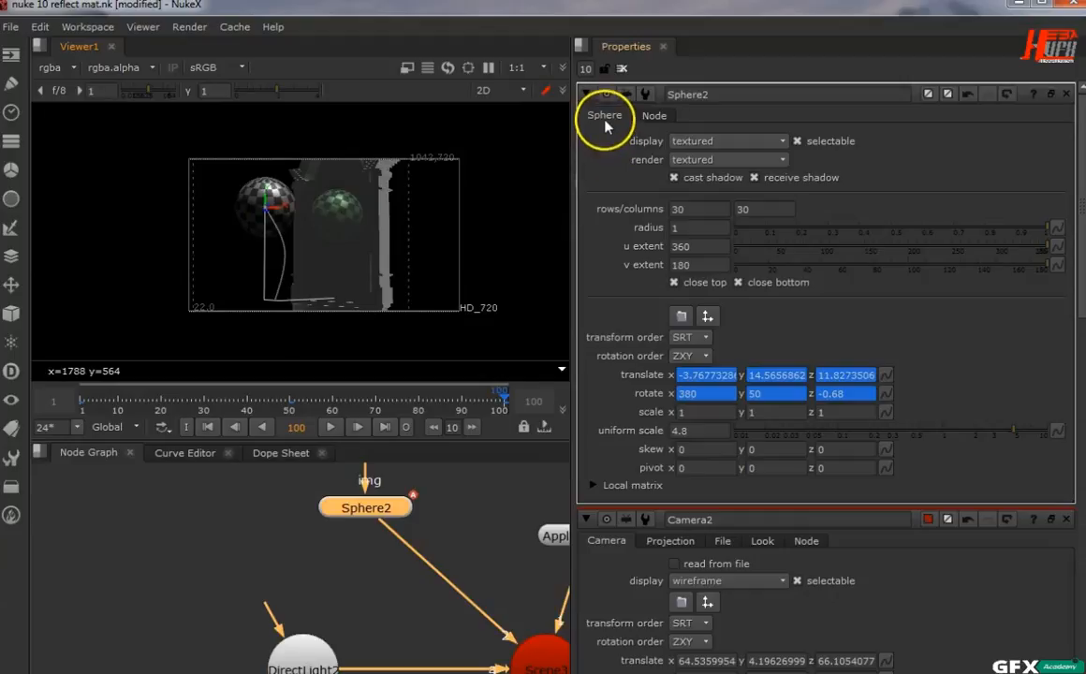
# Step: Close all open node properties and open the AOV settings of RayRender2
pyautogui.click(621, 69)
pyautogui.moveTo(451, 609); pyautogui.dragTo(288, 371, button='middle')
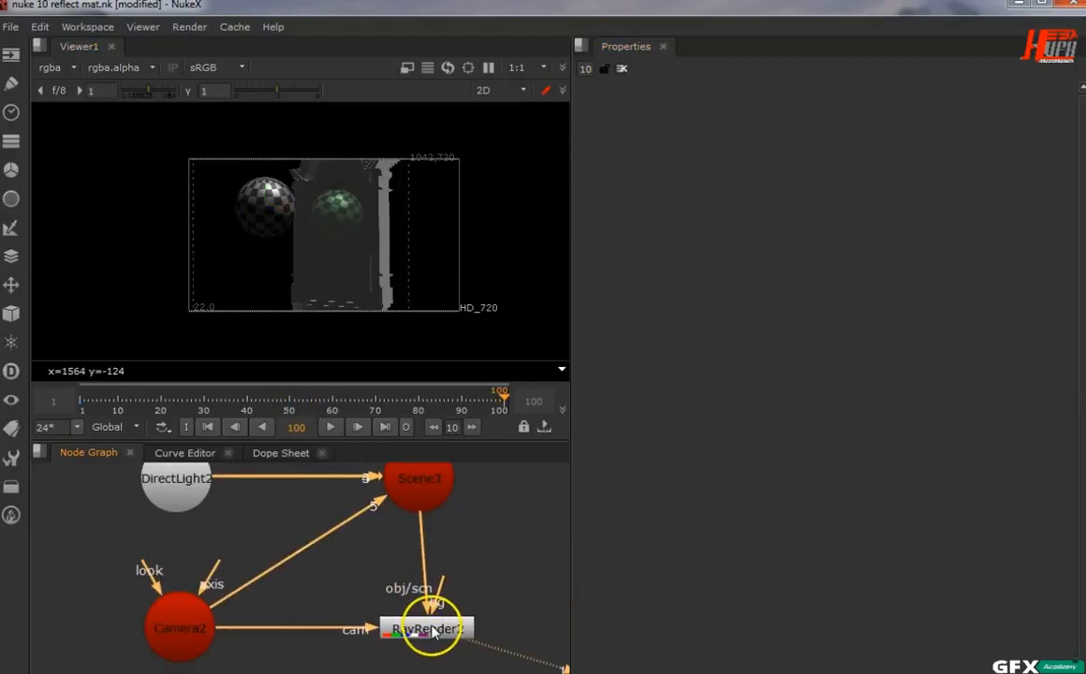
pyautogui.doubleClick(433, 632)
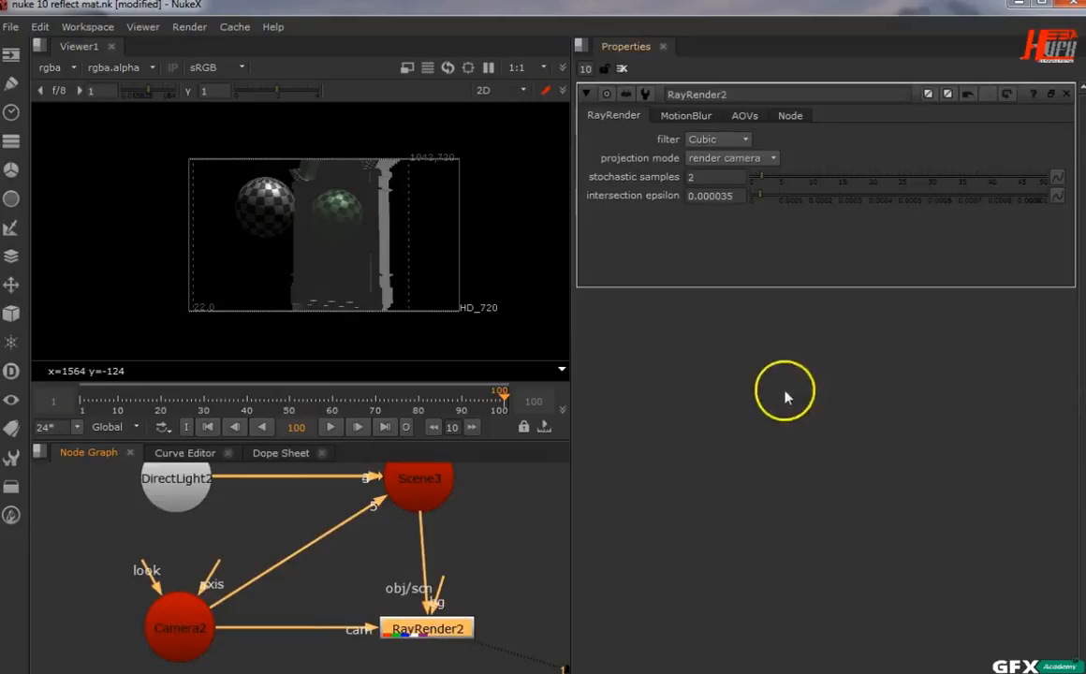
pyautogui.click(745, 115)
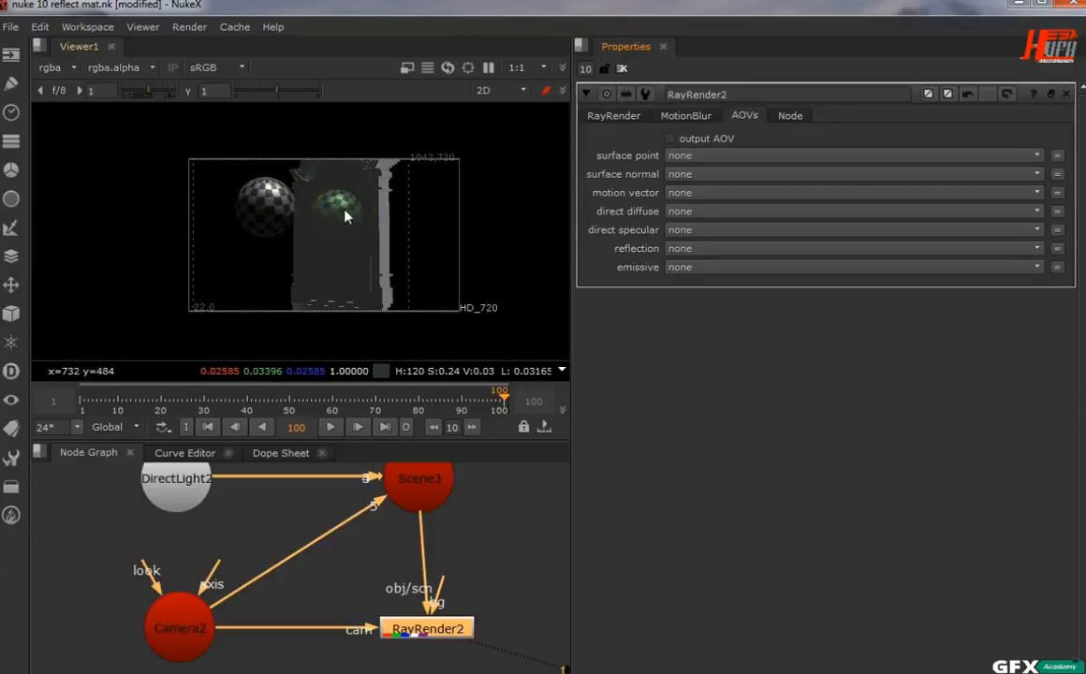
# Step: Assign the reflection AOV to a new layer named Reflection with red, green and blue channels and the fourth channel set to none
pyautogui.click(693, 251)
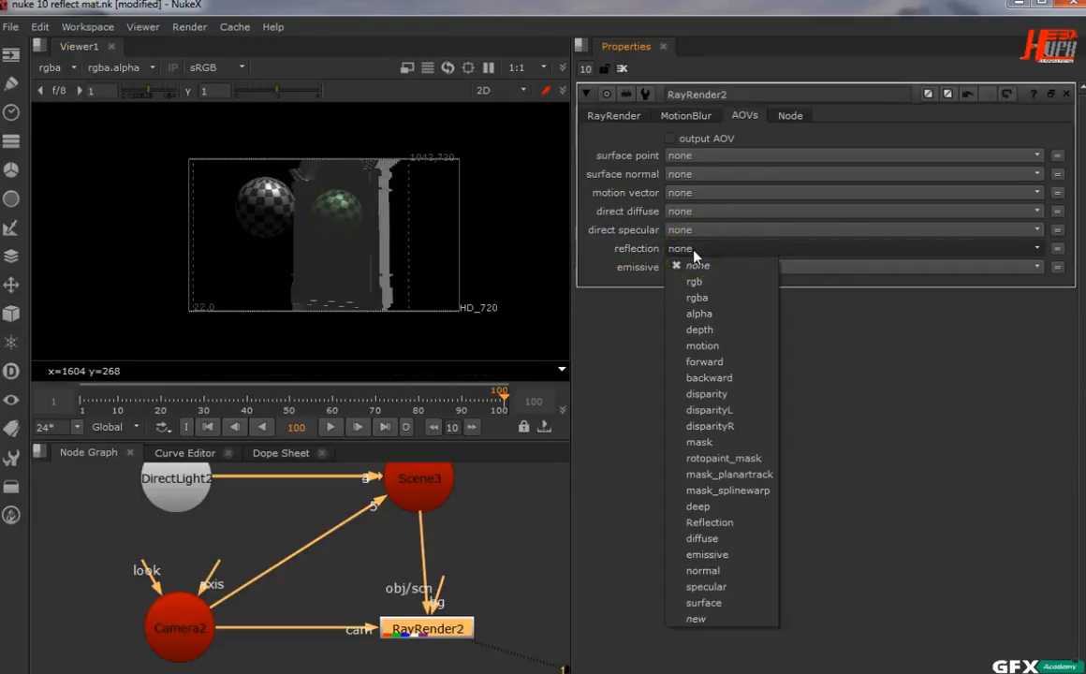
pyautogui.click(742, 620)
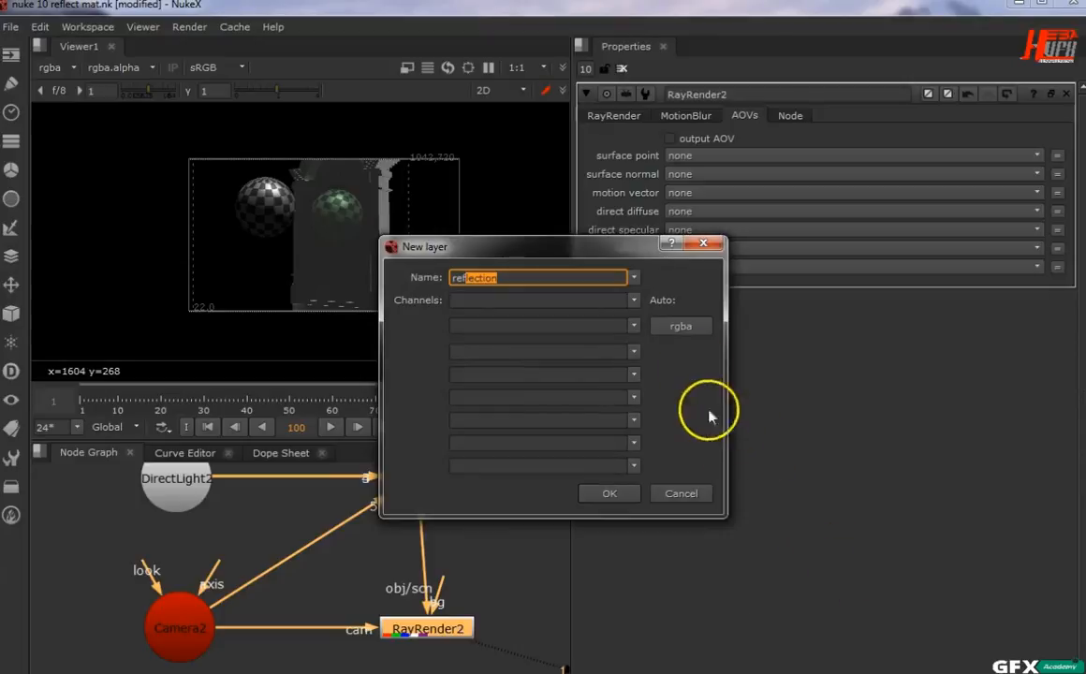
pyautogui.click(683, 328)
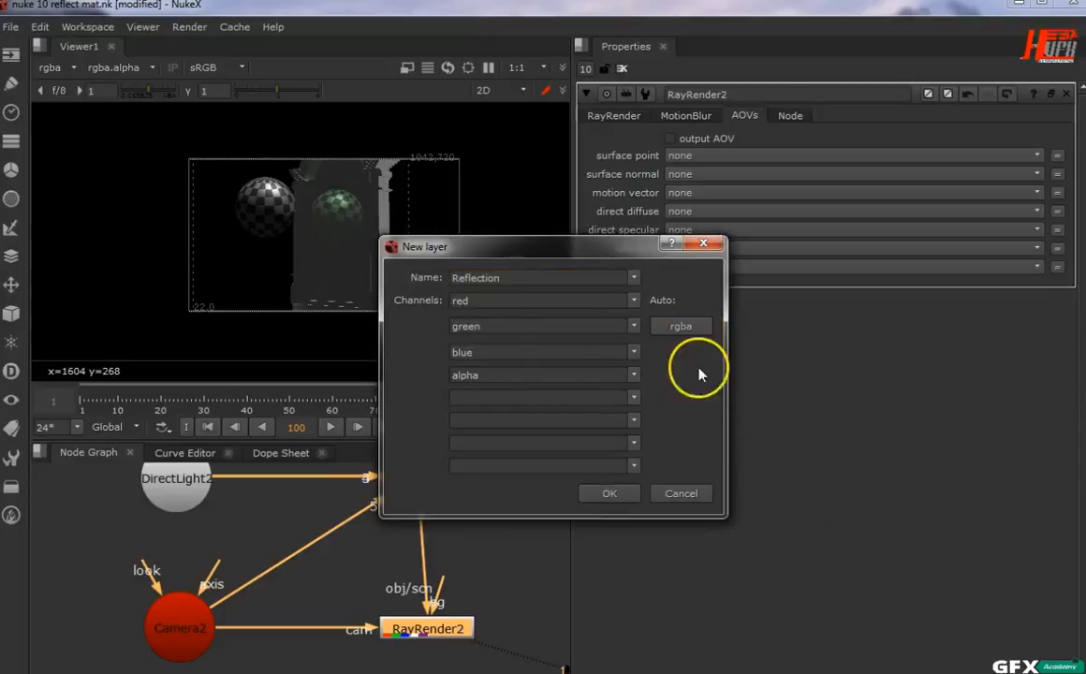
pyautogui.click(633, 374)
pyautogui.click(550, 275)
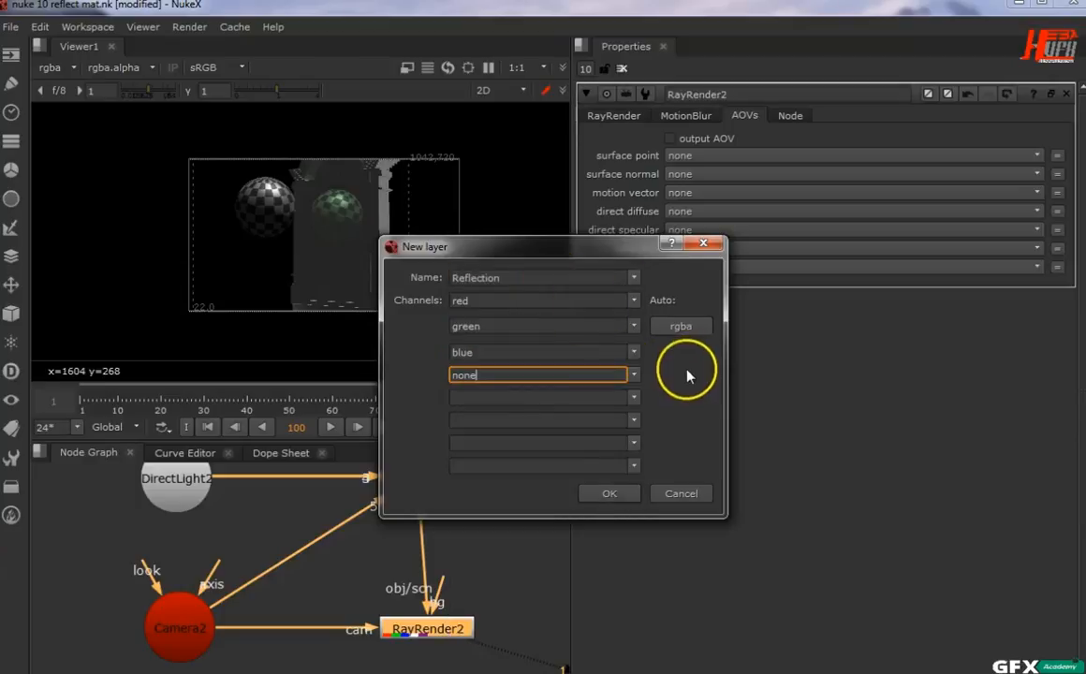
pyautogui.click(603, 498)
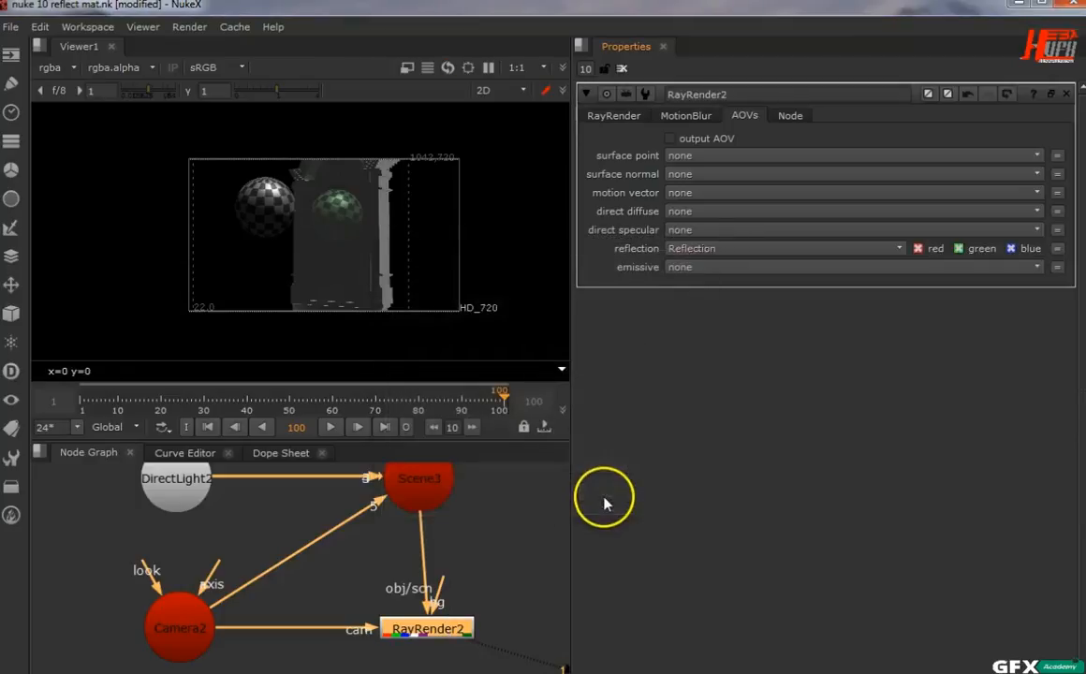
# Step: Assign the direct specular AOV to the surface layer and the direct diffuse AOV to the diffuse layer
pyautogui.click(684, 230)
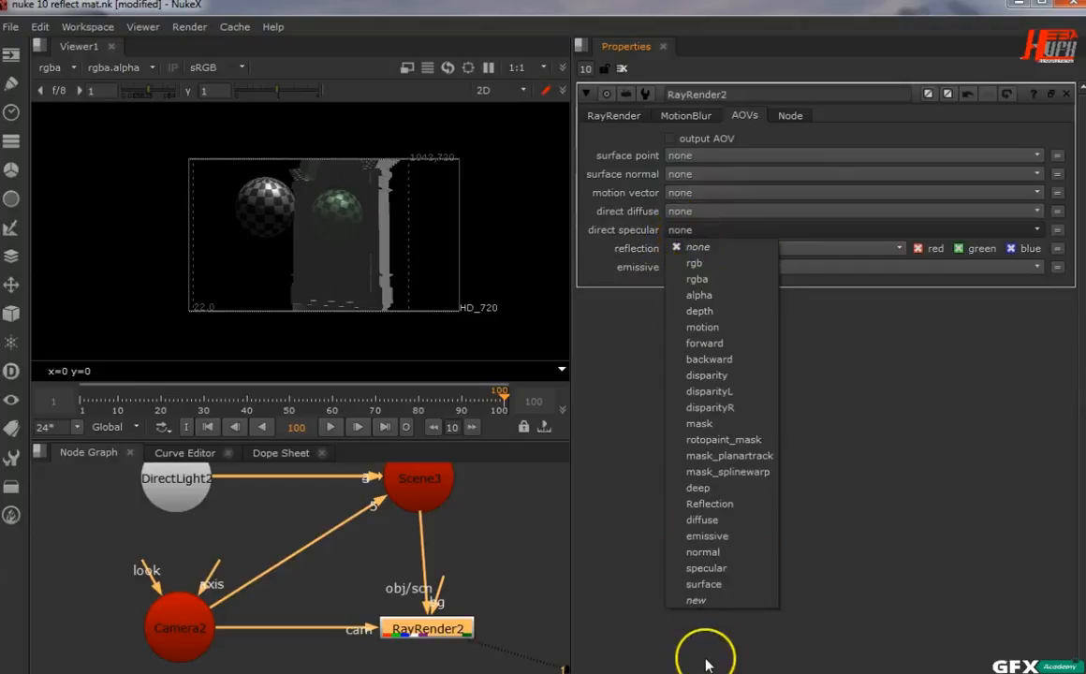
pyautogui.click(734, 586)
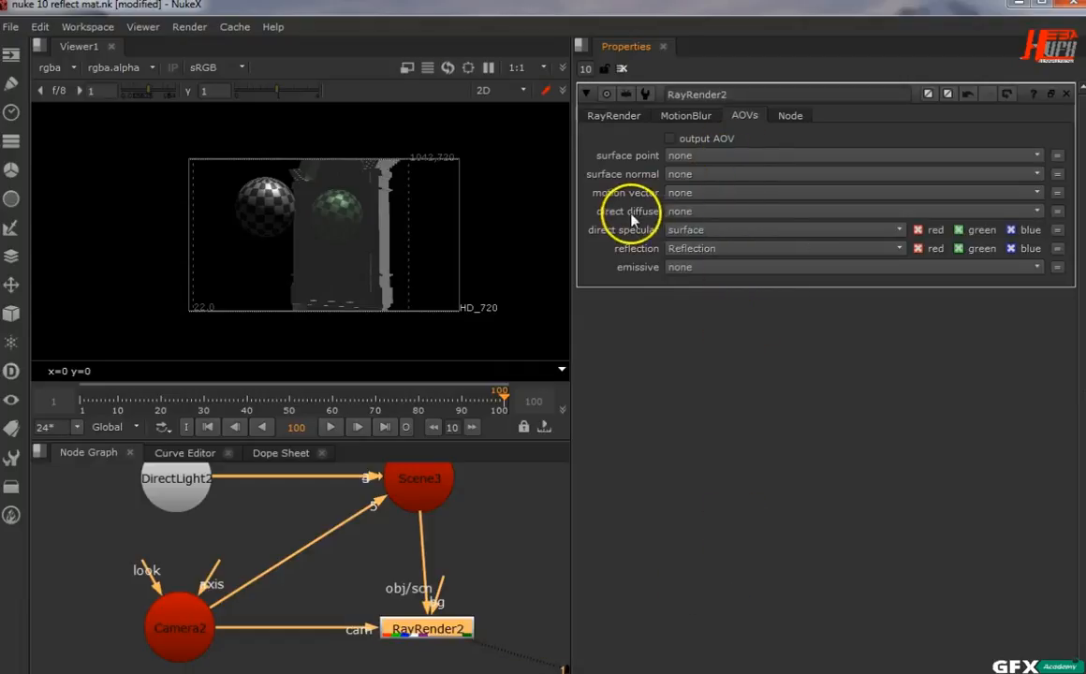
pyautogui.click(711, 212)
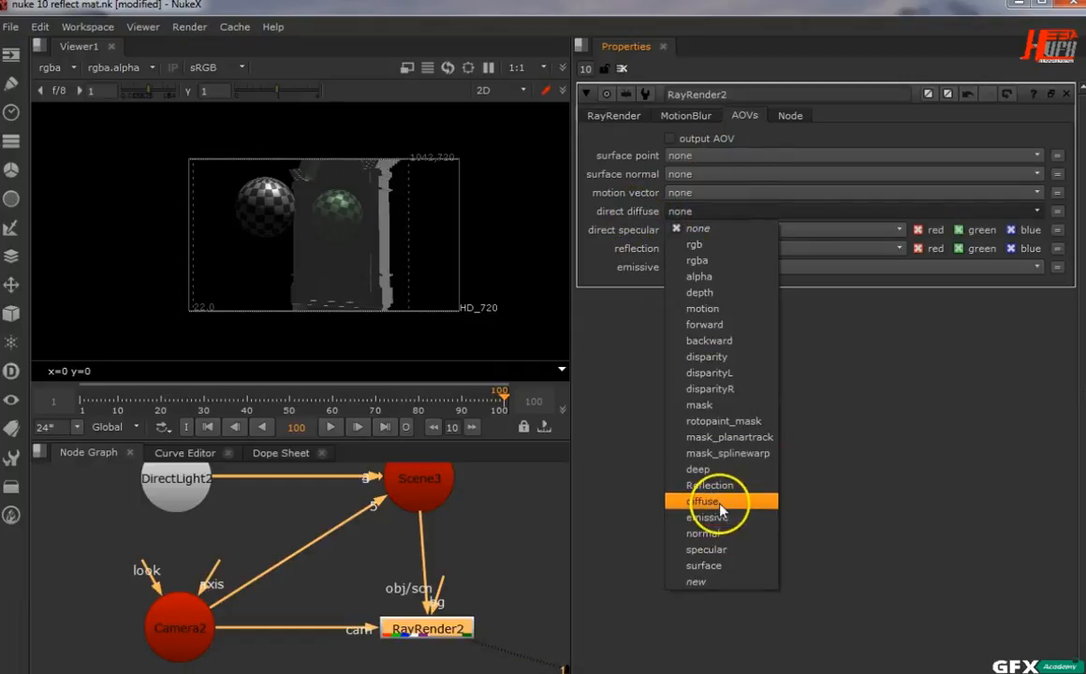
pyautogui.click(702, 501)
# Step: Assign the motion vector AOV to the motion layer and the surface normal AOV to the normal layer
pyautogui.click(693, 193)
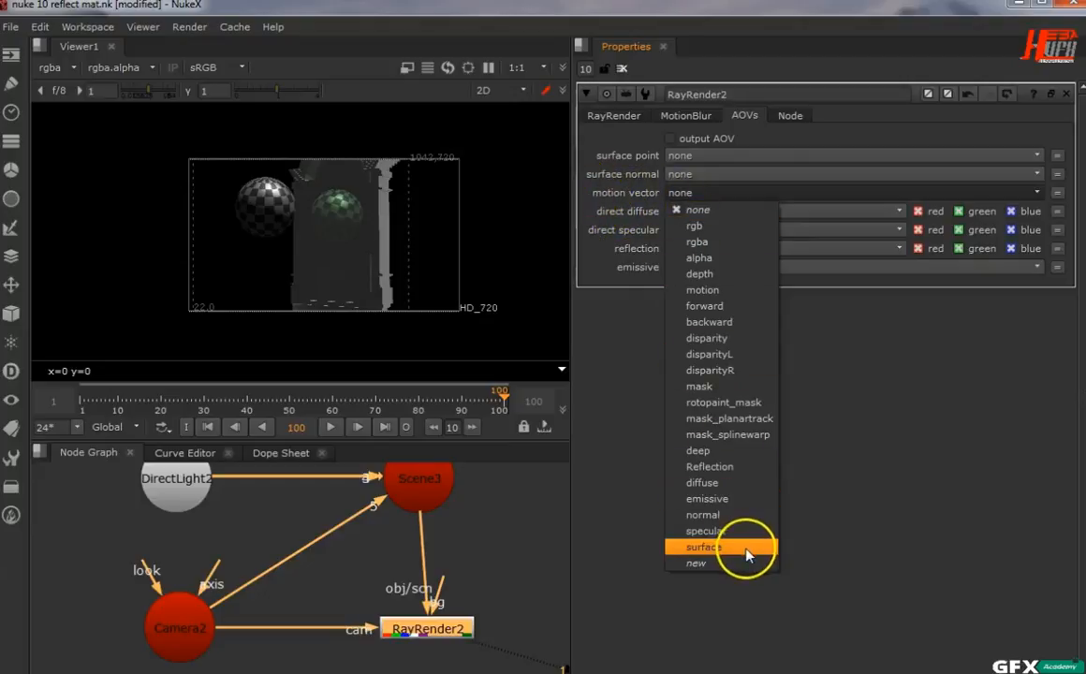
pyautogui.click(737, 291)
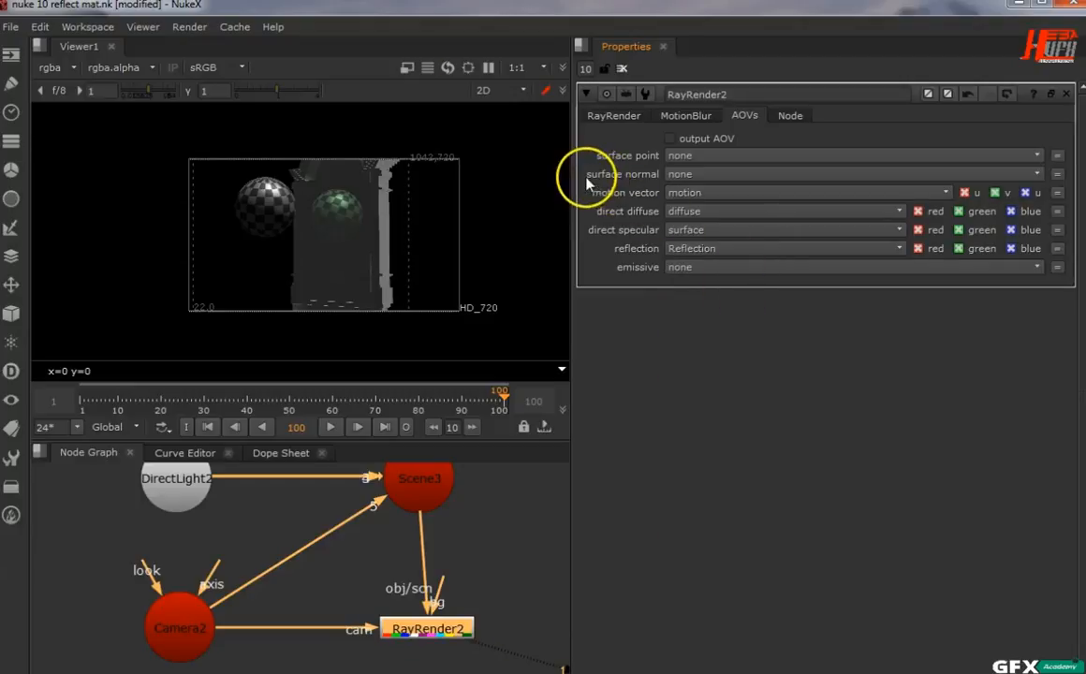
pyautogui.click(676, 176)
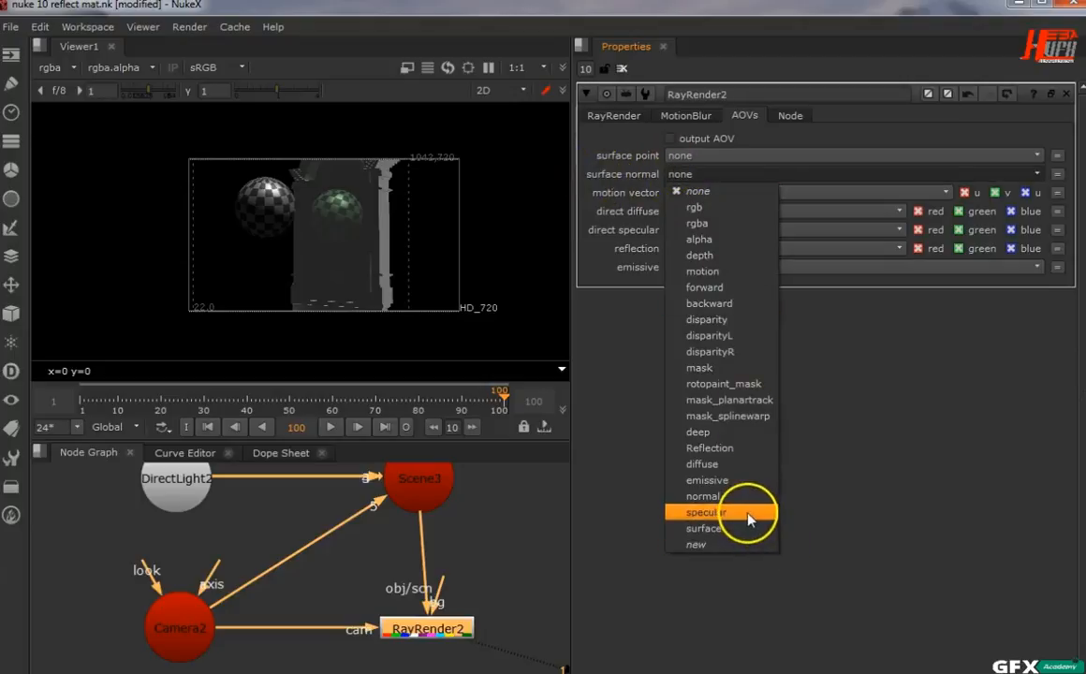
pyautogui.click(748, 531)
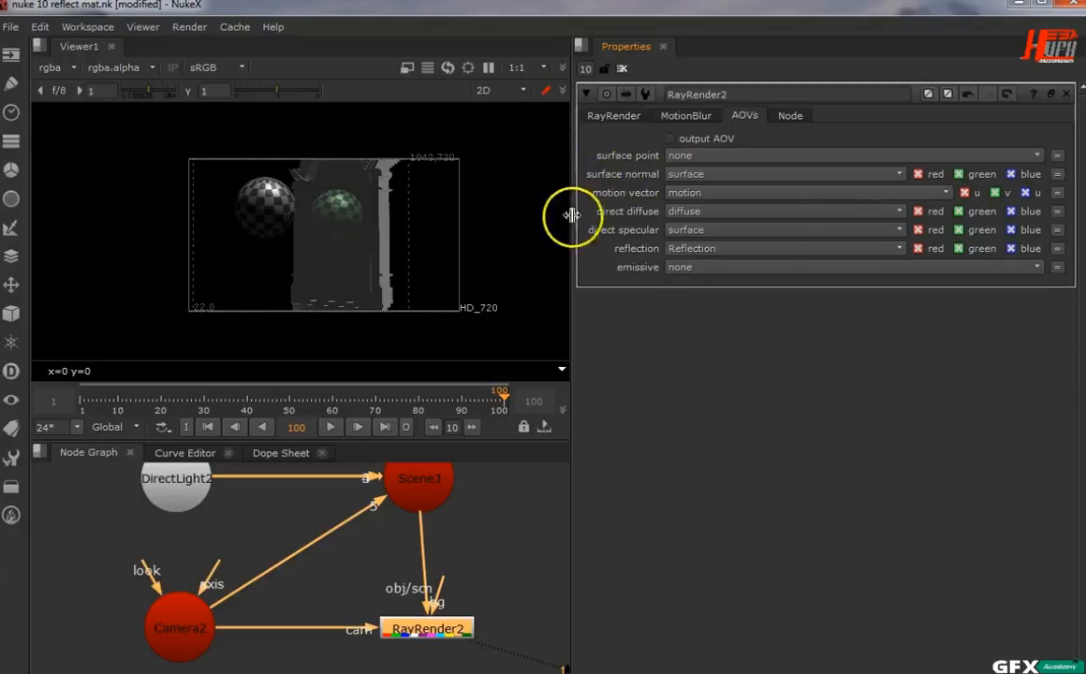
pyautogui.click(690, 181)
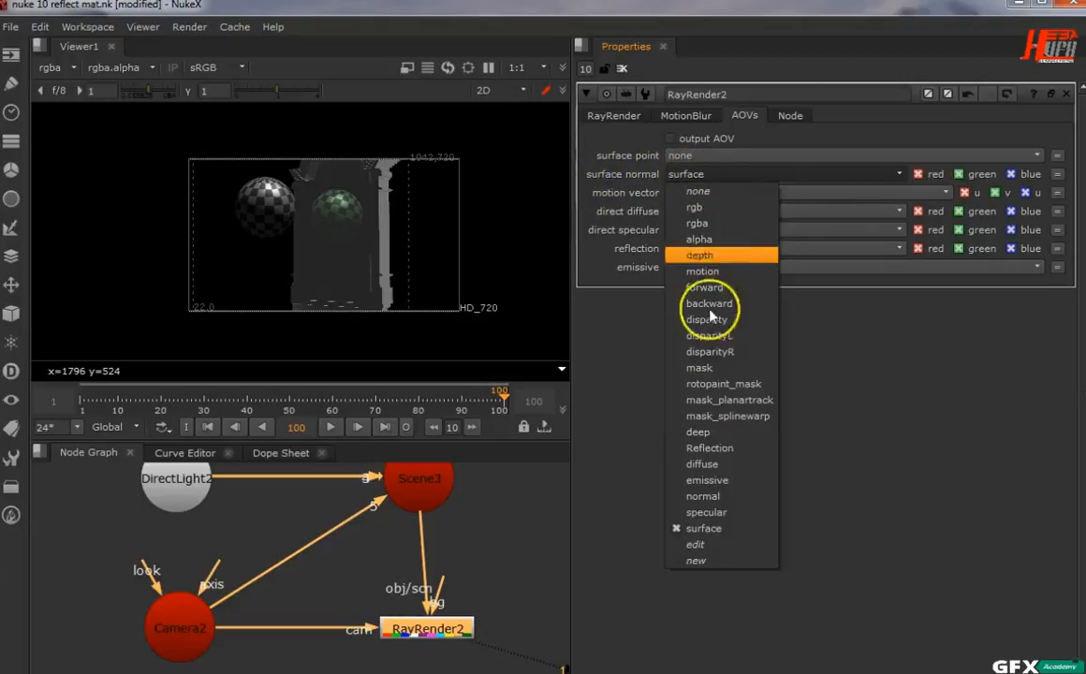
pyautogui.click(744, 495)
# Step: Assign the surface point AOV to the surface layer and the emissive AOV to the emissive layer
pyautogui.click(686, 157)
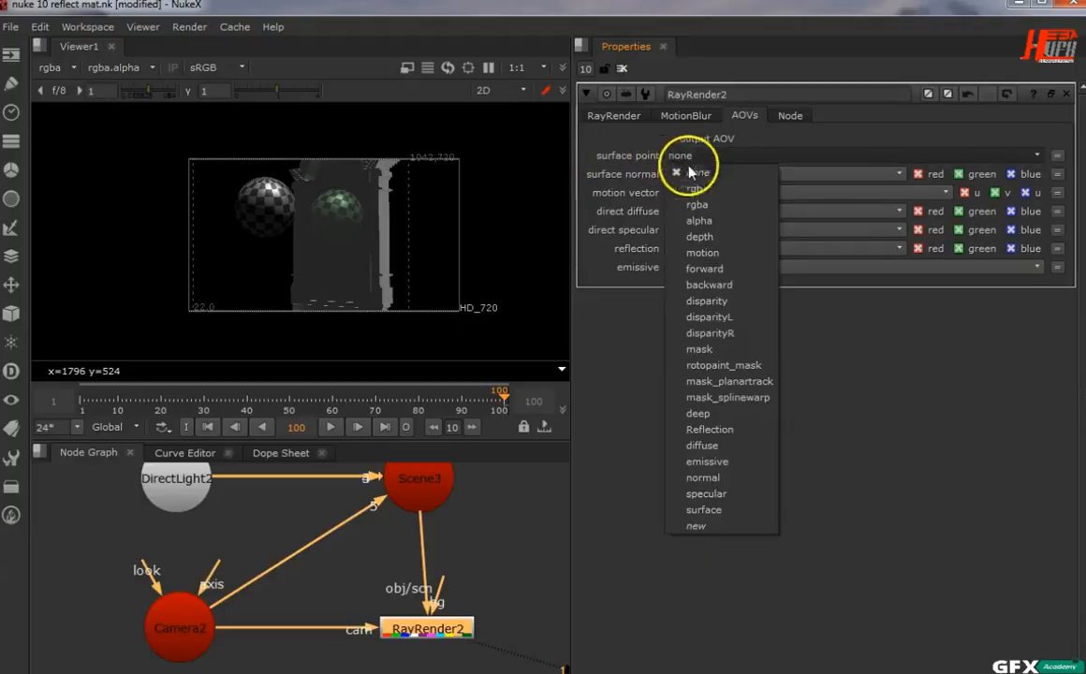
pyautogui.click(735, 511)
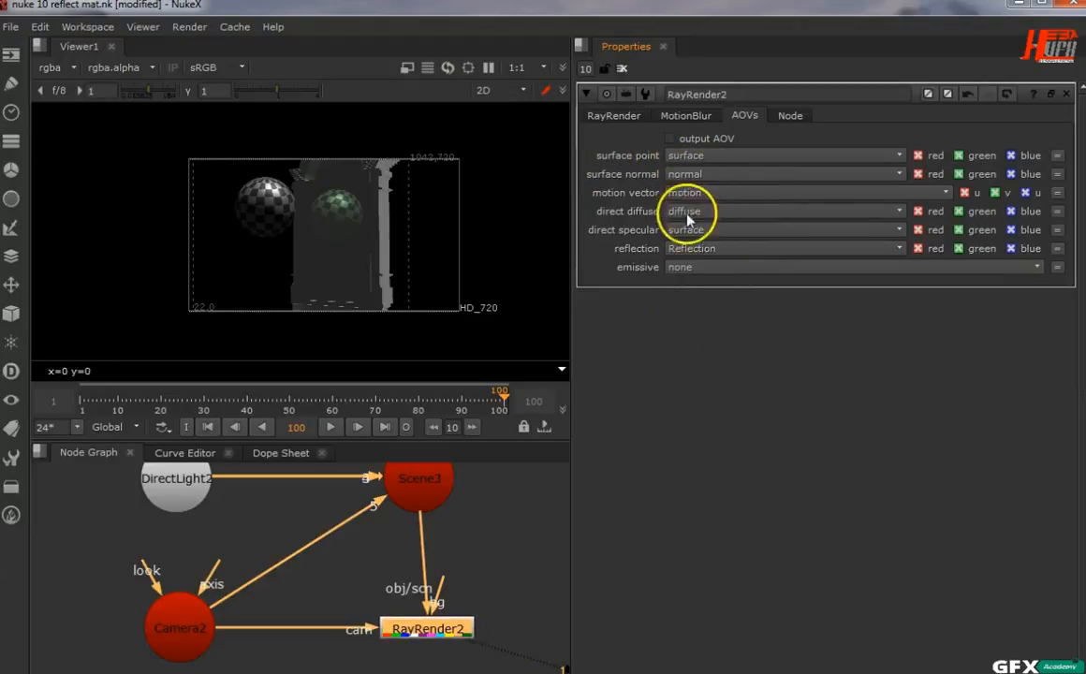
pyautogui.click(693, 269)
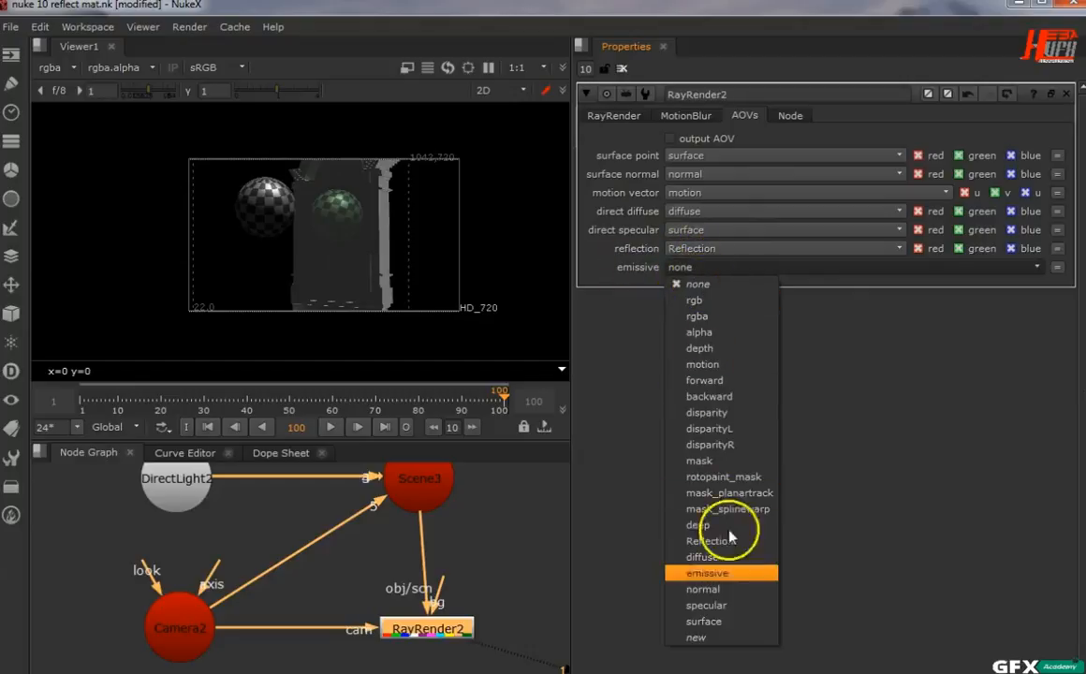
pyautogui.click(729, 574)
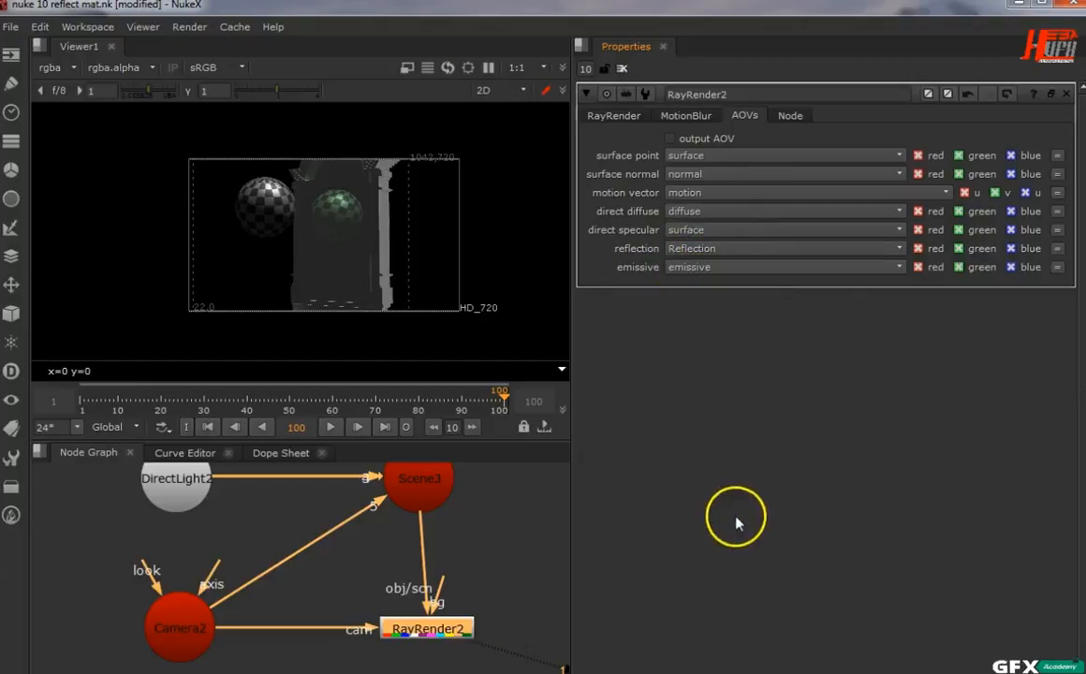
pyautogui.click(749, 269)
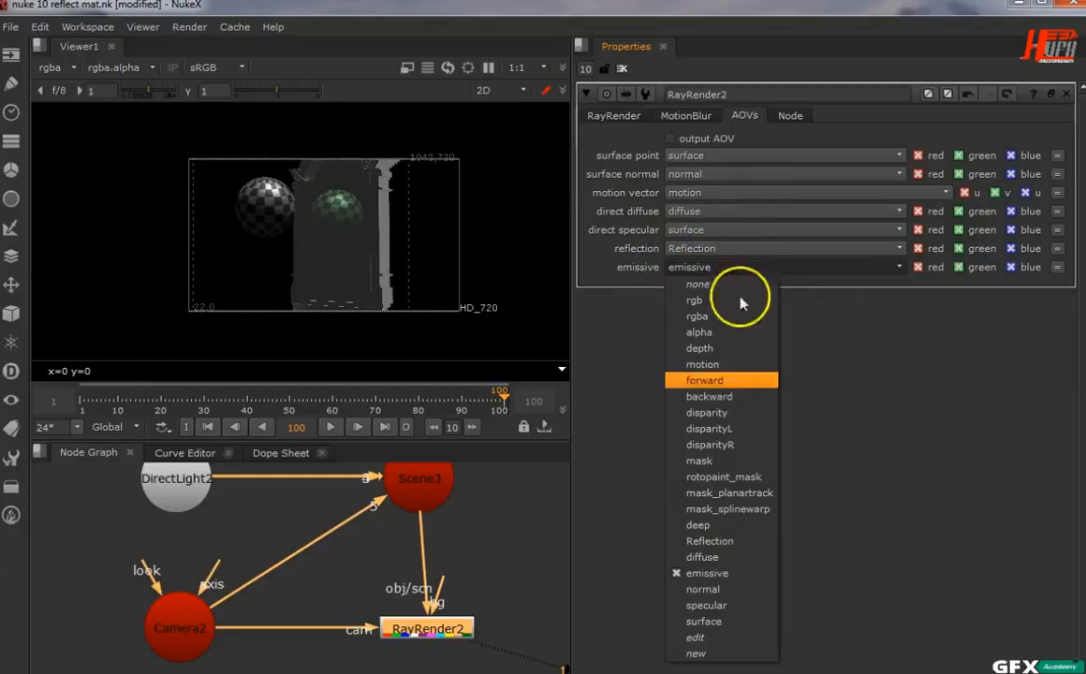
pyautogui.click(693, 649)
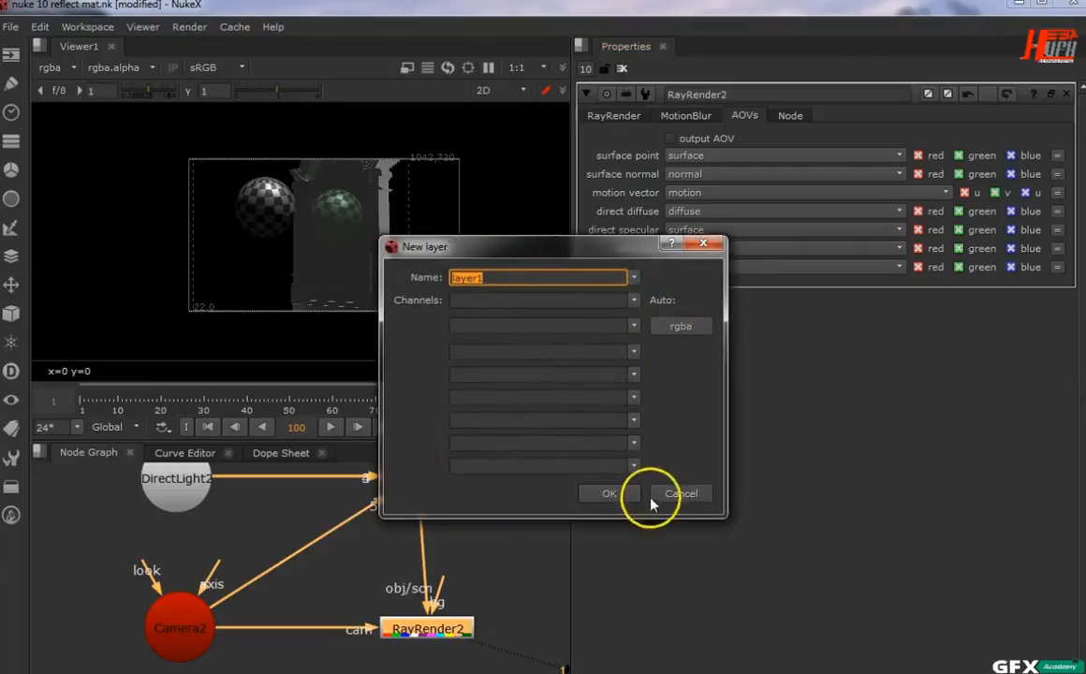
pyautogui.click(675, 495)
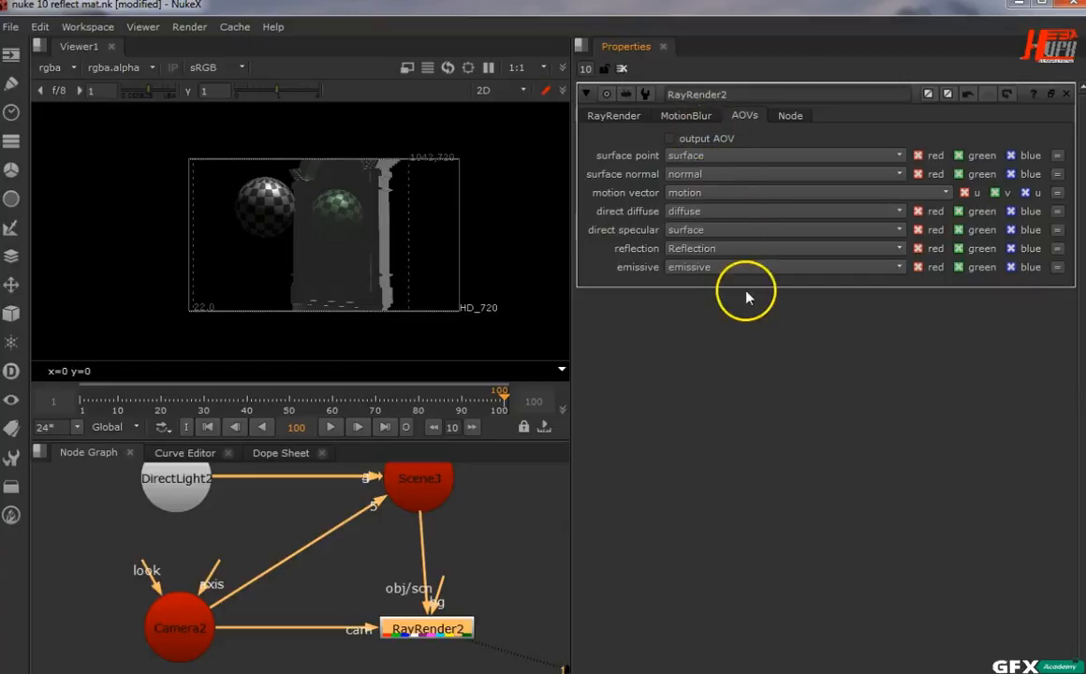
# Step: Show the Reflection layer in the viewer with RayRender2's AOV output enabled, and scrub the timeline to frame 87
pyautogui.click(45, 71)
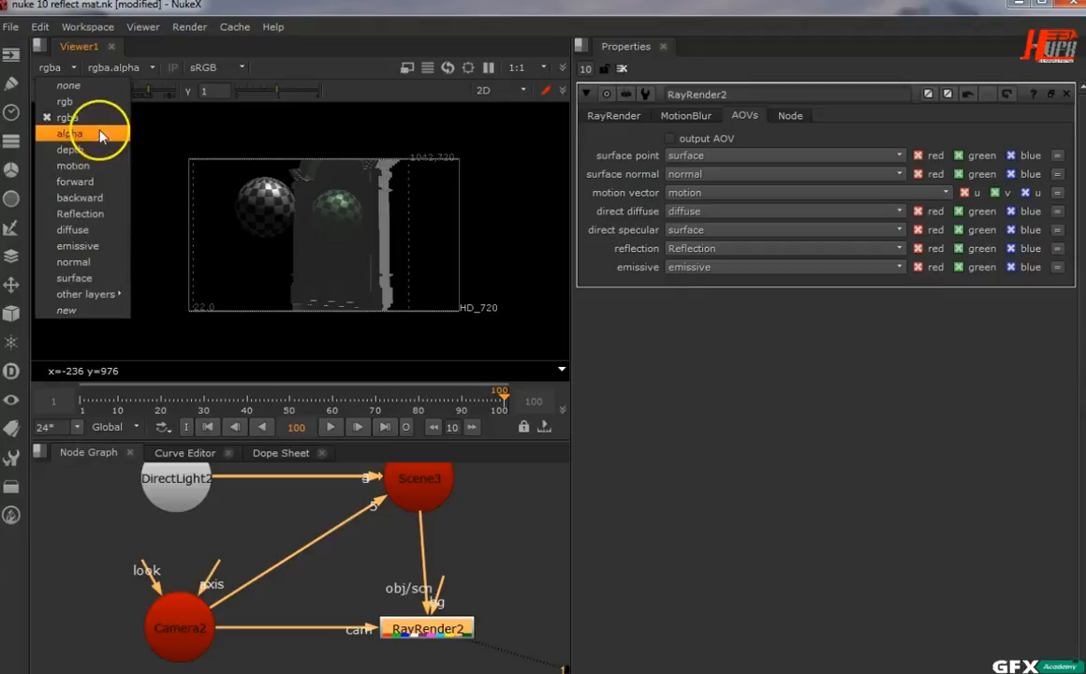
pyautogui.click(103, 213)
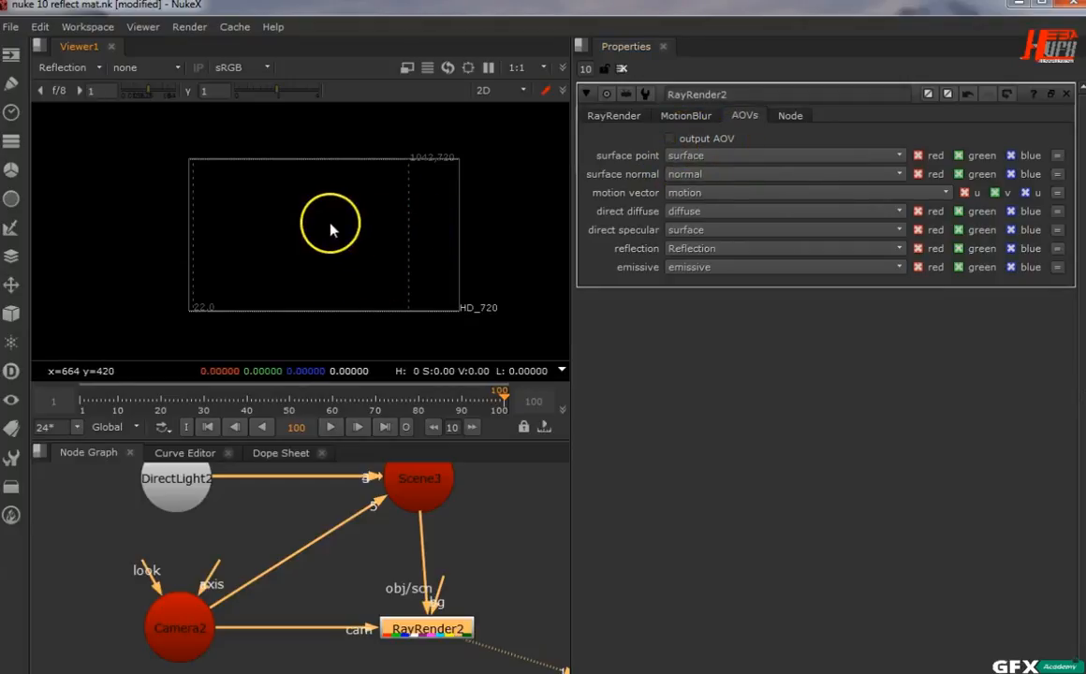
pyautogui.click(671, 139)
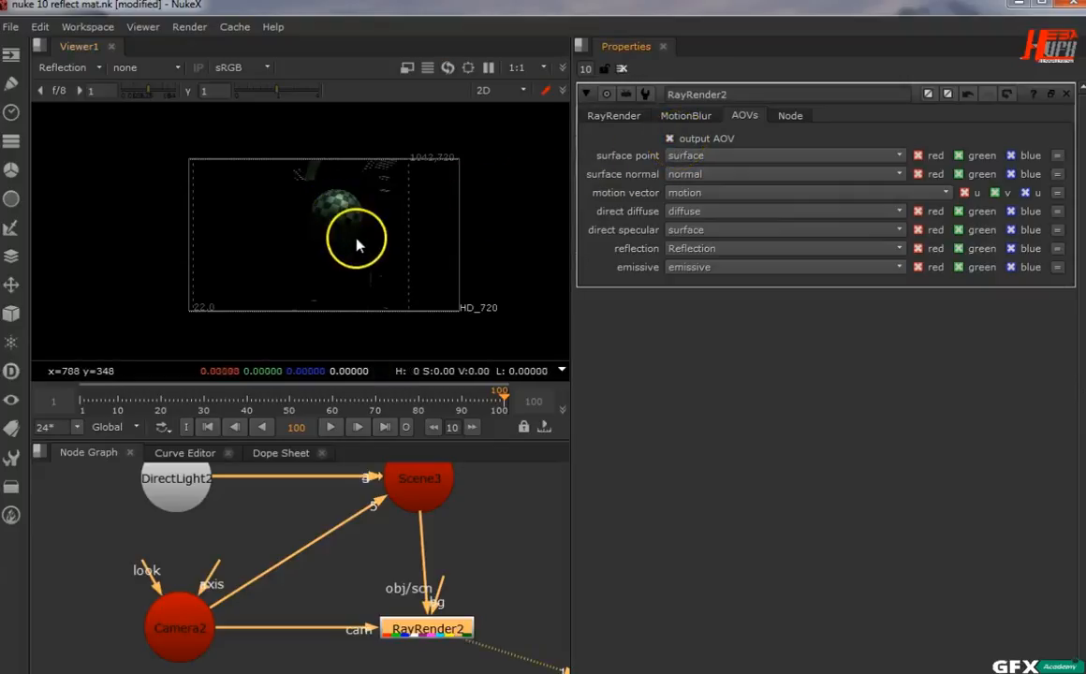
pyautogui.click(289, 409)
pyautogui.moveTo(288, 413); pyautogui.dragTo(447, 393)
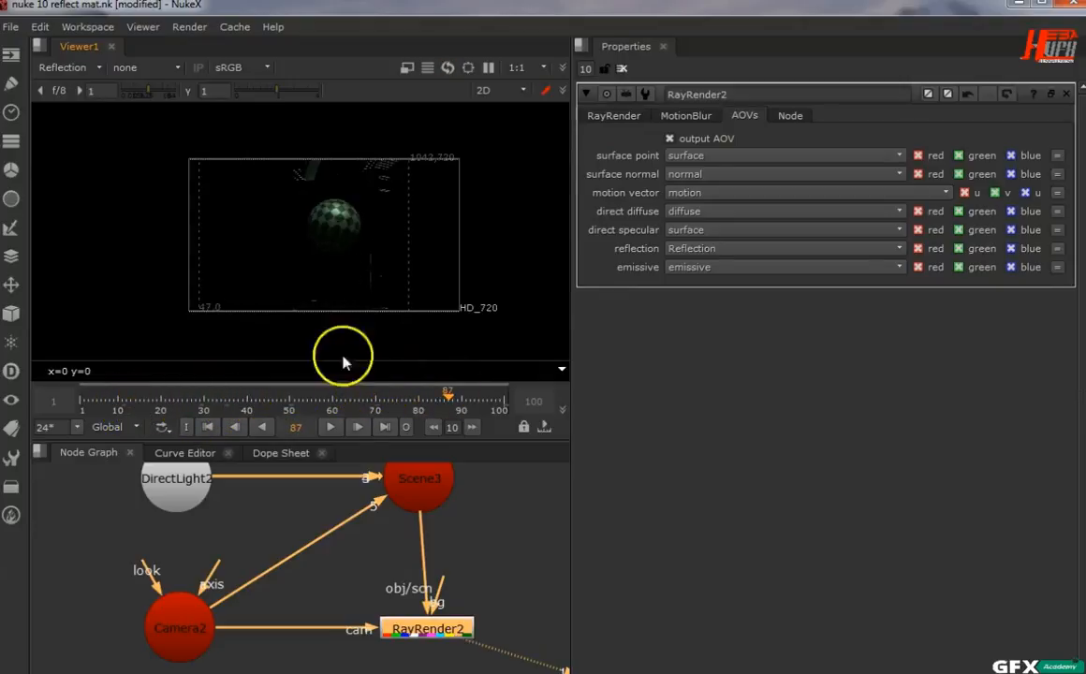
# Step: Inspect the diffuse, emissive, normal, surface and motion layers one after another in the viewer
pyautogui.click(65, 68)
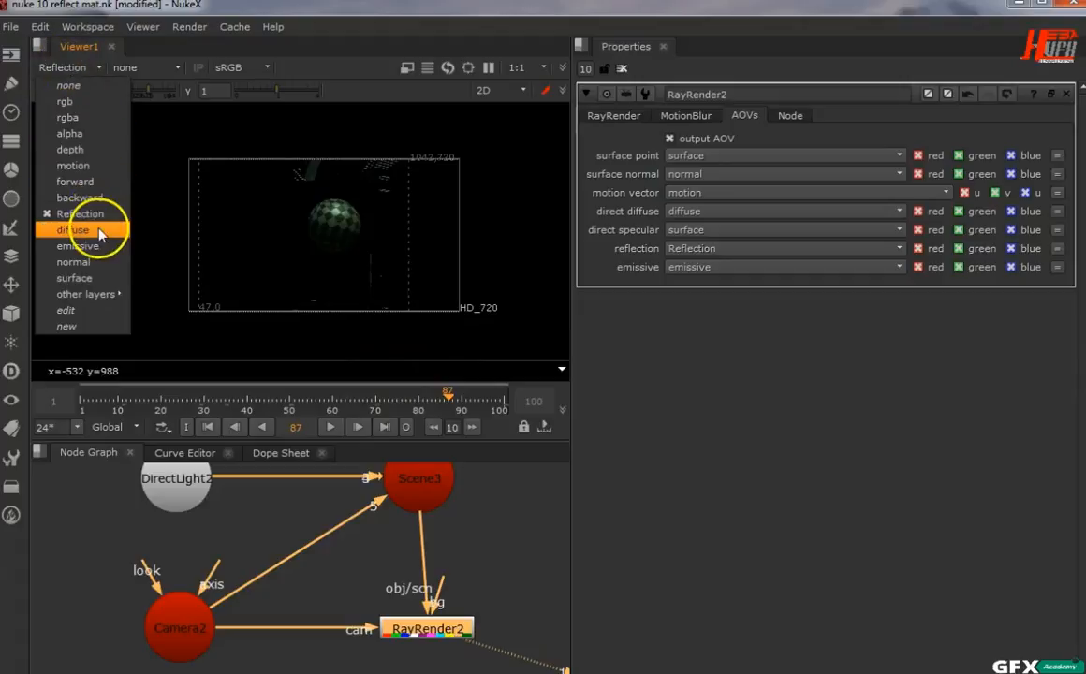
pyautogui.click(89, 229)
pyautogui.click(66, 67)
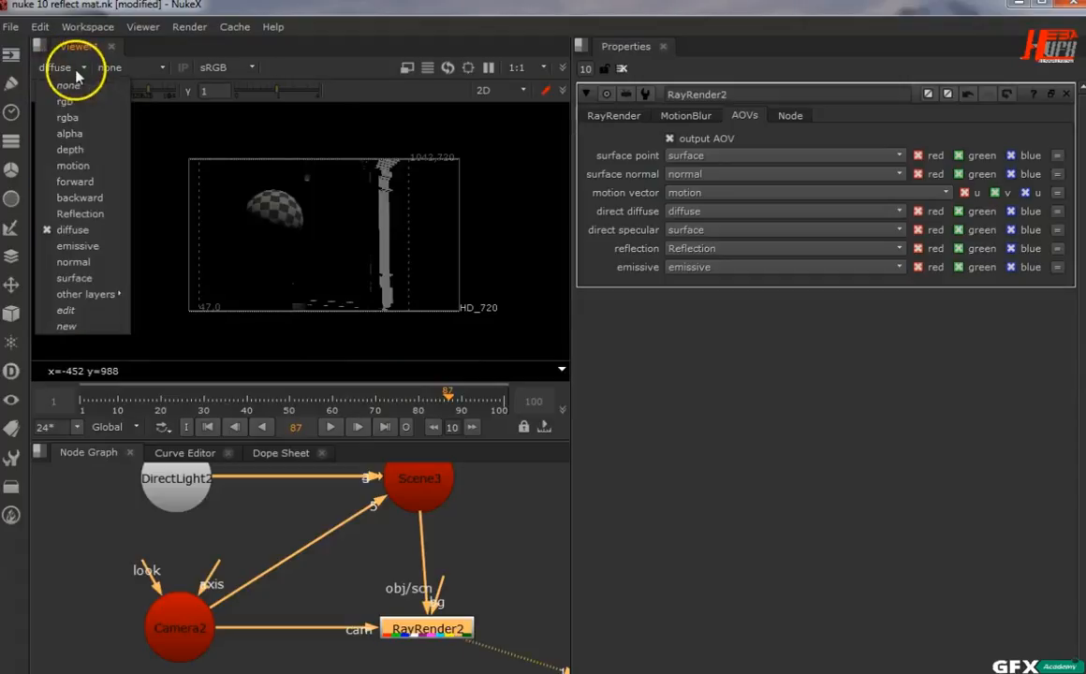
pyautogui.click(73, 238)
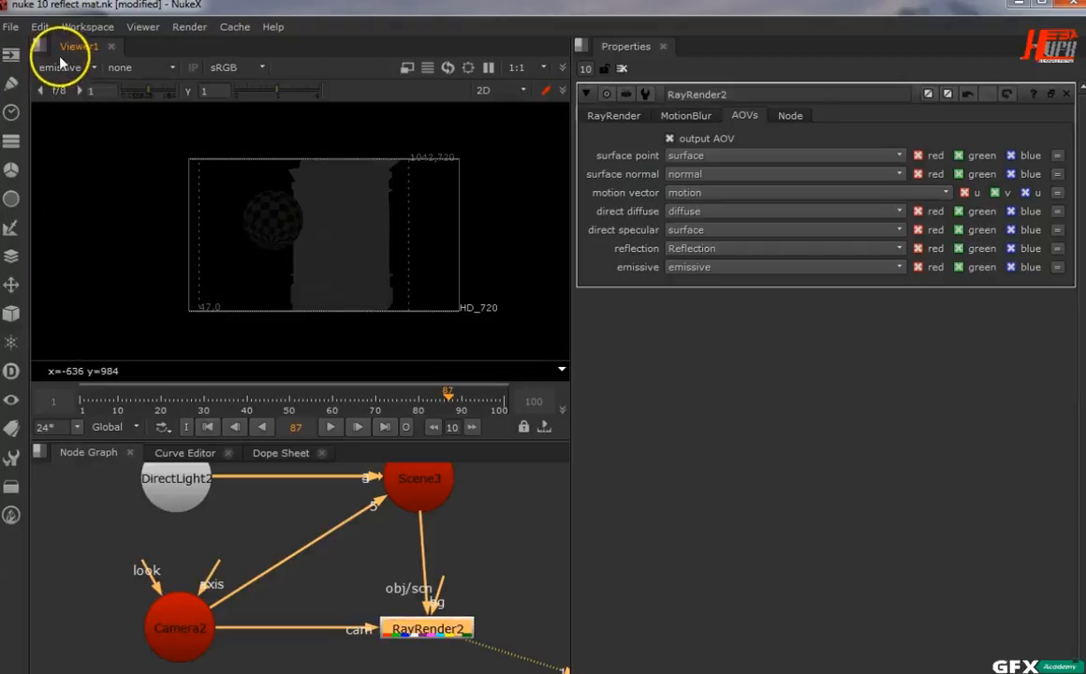
pyautogui.click(63, 65)
pyautogui.click(93, 263)
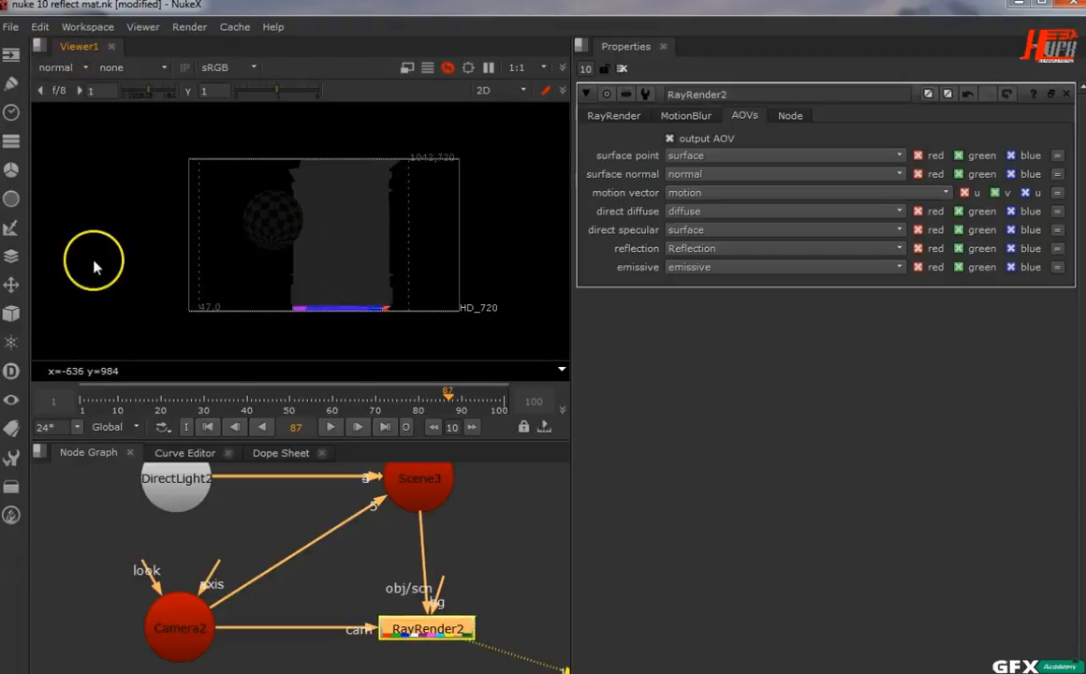
pyautogui.click(58, 68)
pyautogui.click(106, 277)
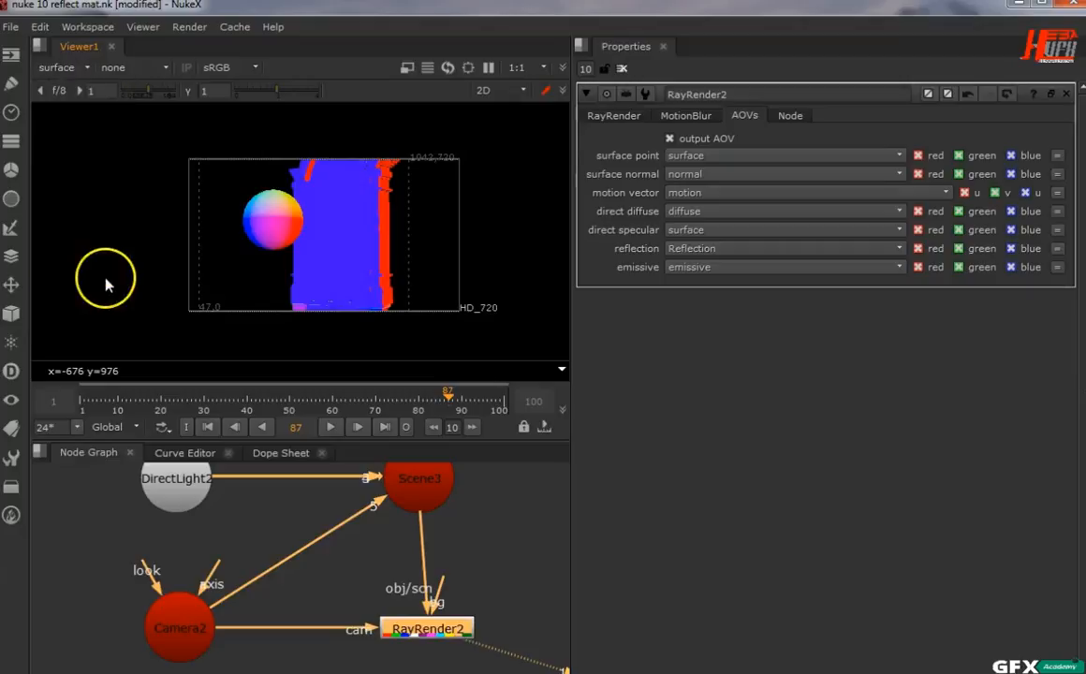
pyautogui.click(64, 67)
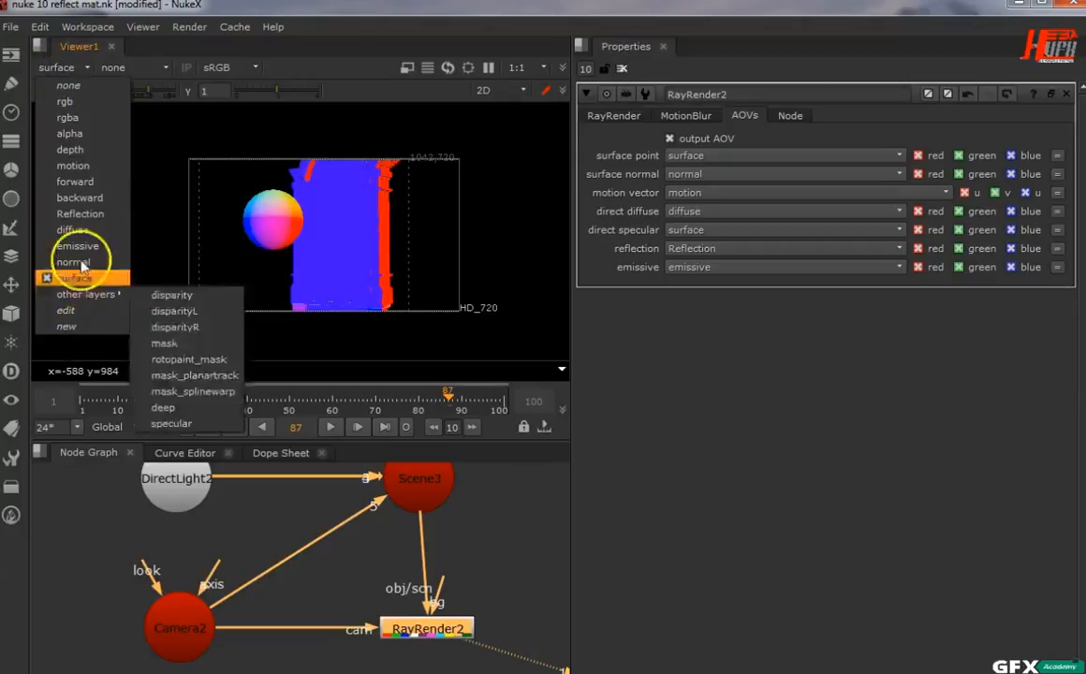
pyautogui.click(73, 166)
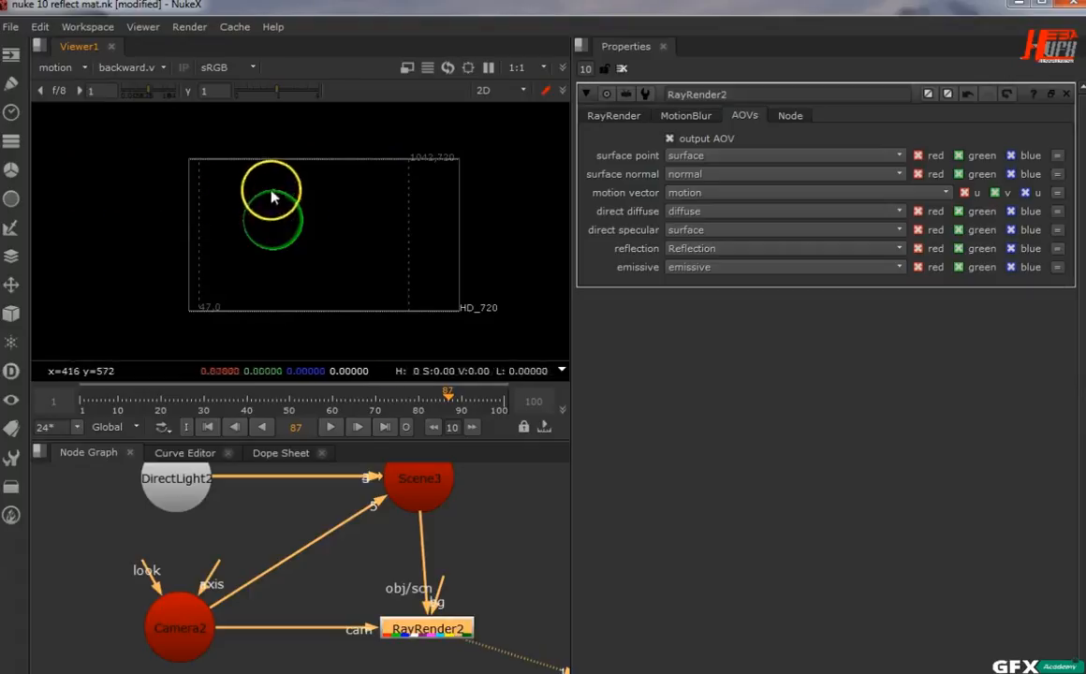
# Step: Return the viewer to the rgba layer and turn off RayRender2's AOV output
pyautogui.click(66, 70)
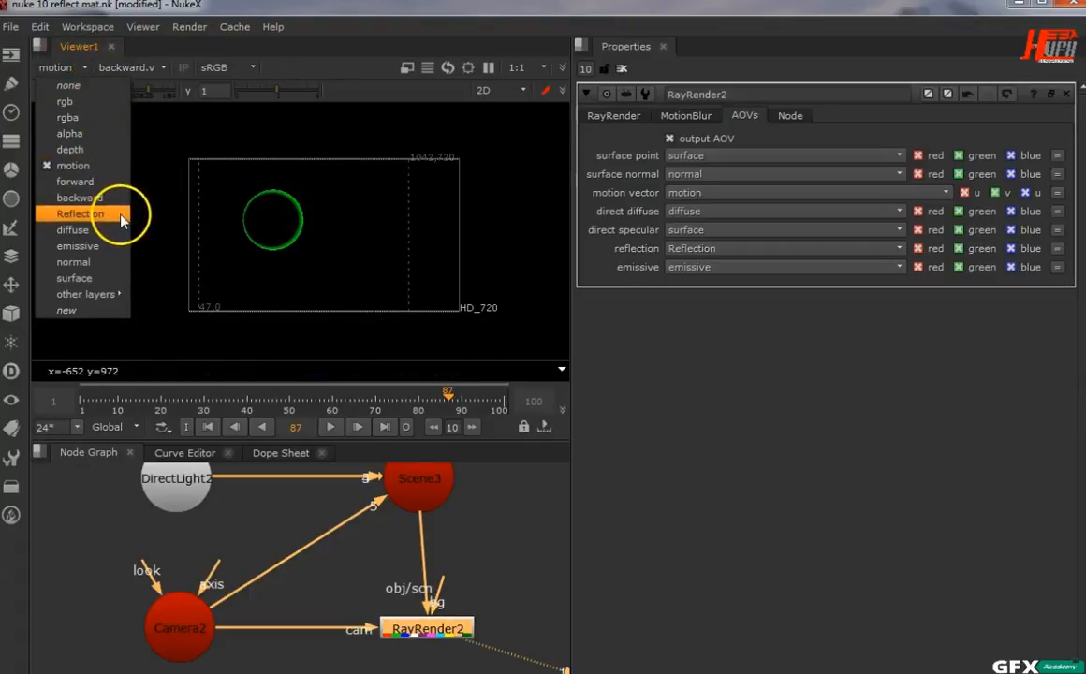
pyautogui.click(109, 118)
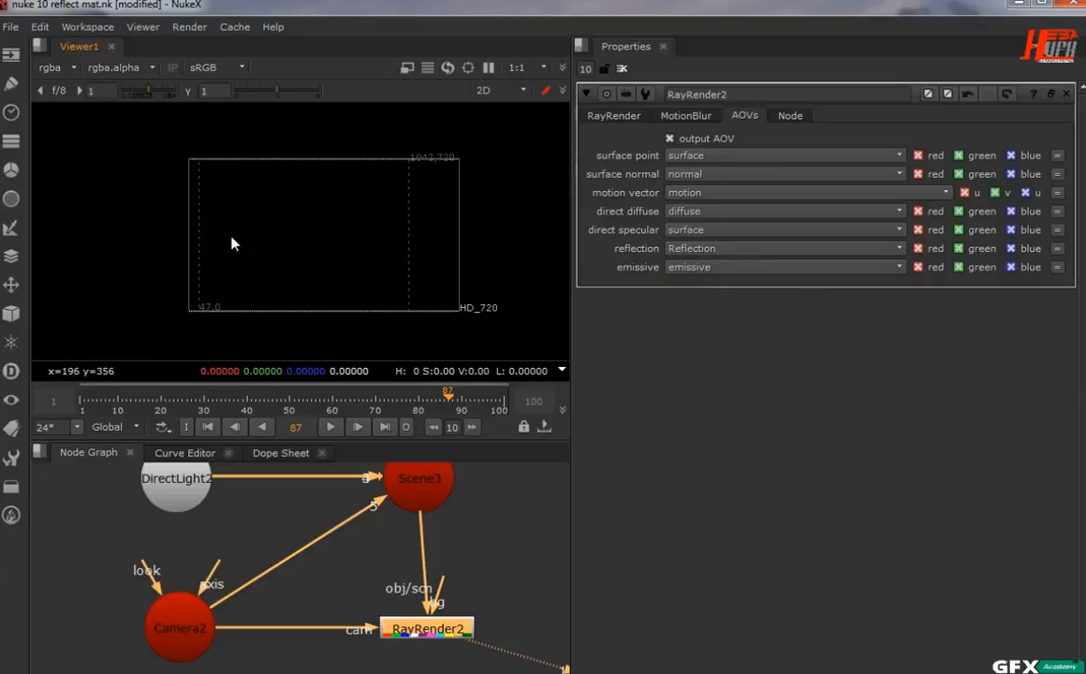
pyautogui.click(689, 145)
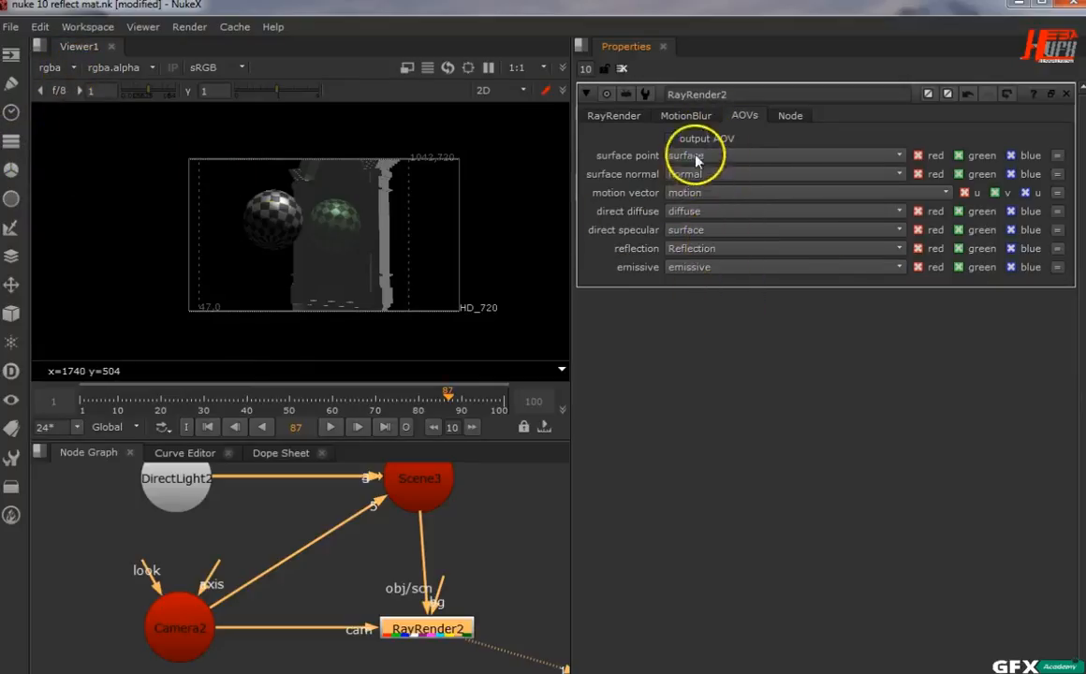
# Step: Add a Write node after RayRender2 and place it just below that node
pyautogui.moveTo(412, 634); pyautogui.dragTo(356, 534, button='middle')
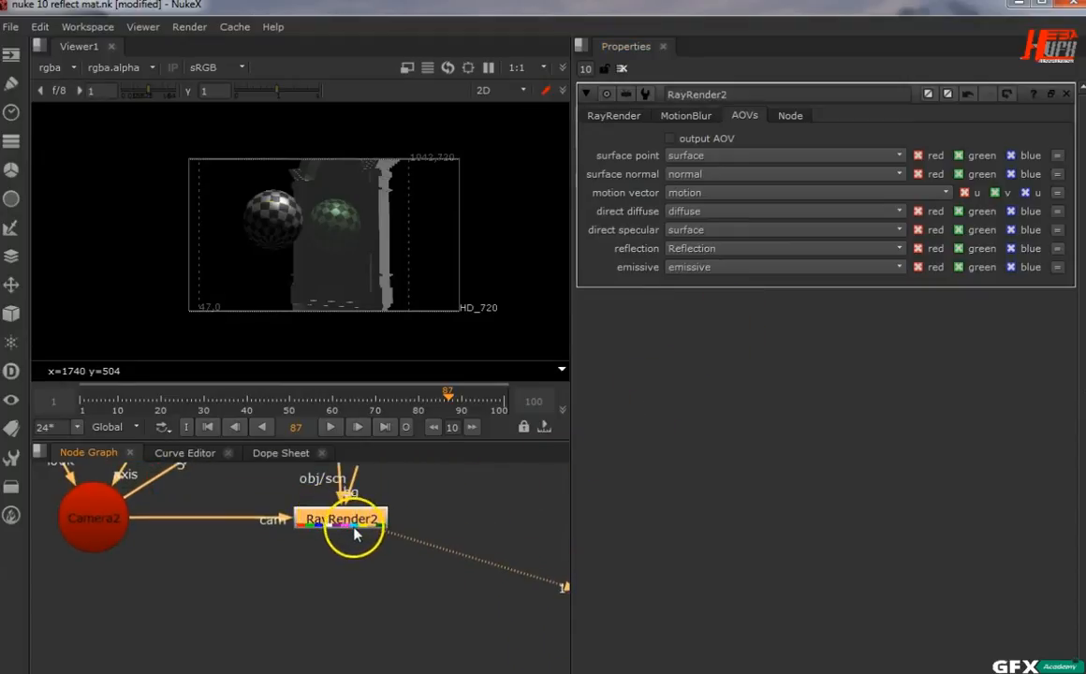
pyautogui.click(13, 54)
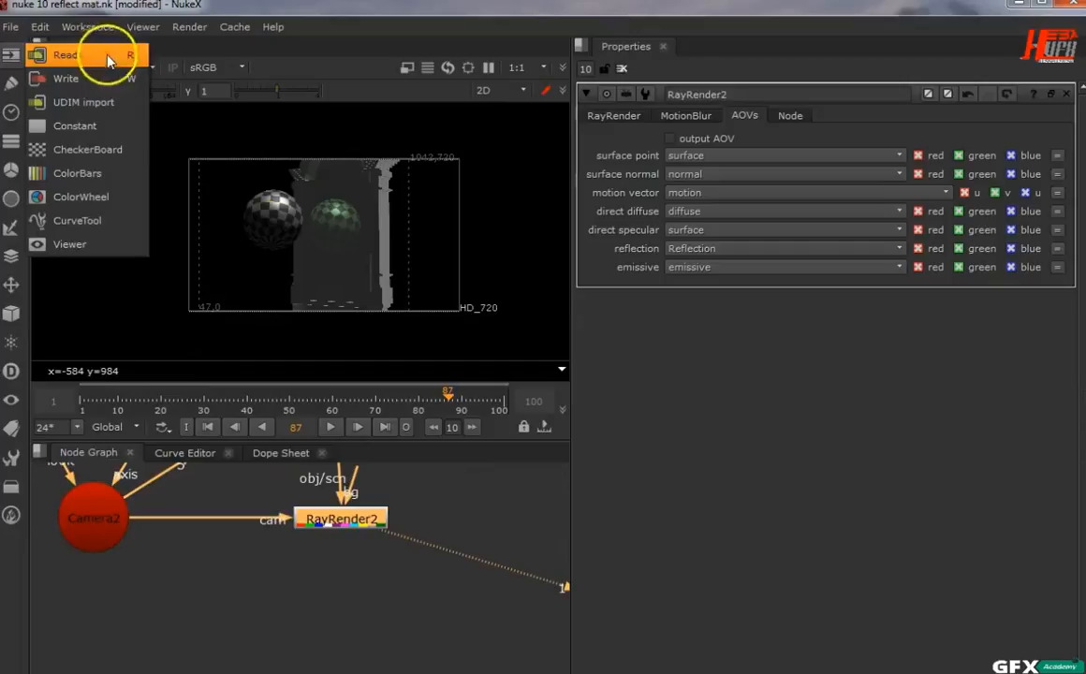
pyautogui.click(94, 77)
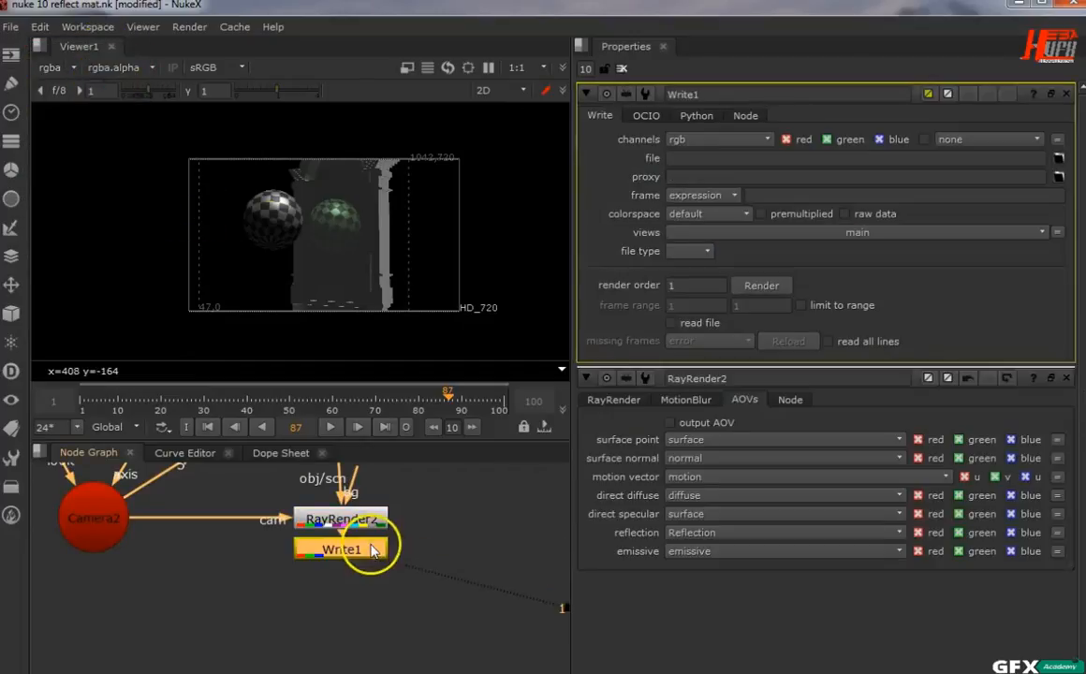
pyautogui.moveTo(362, 567); pyautogui.dragTo(363, 576)
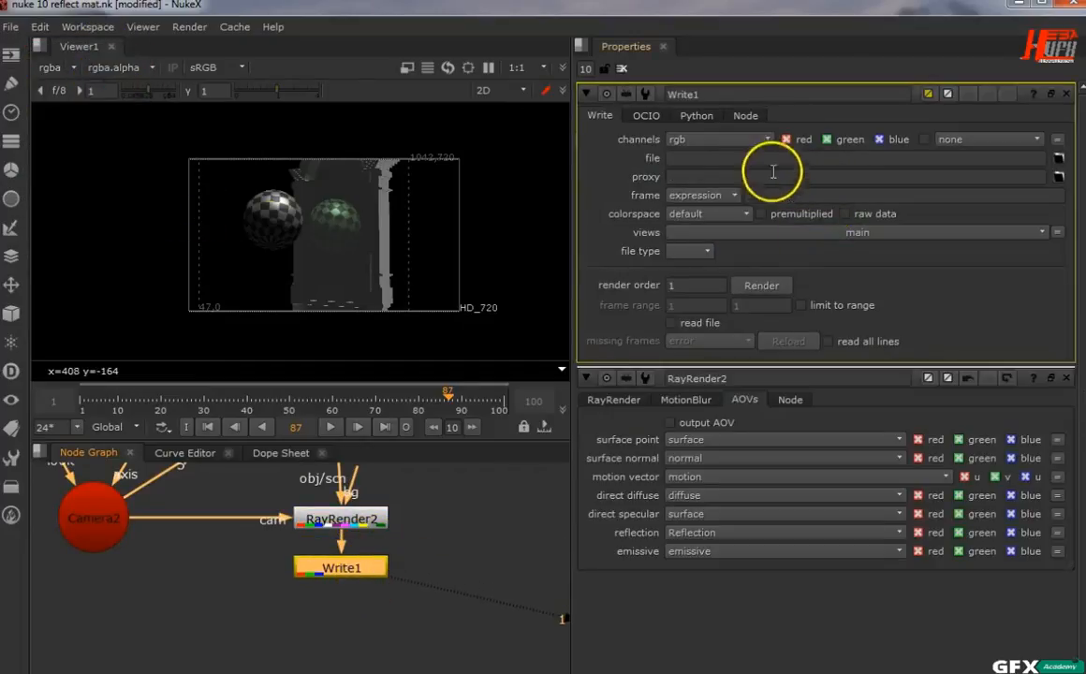
# Step: Set the Write node's file type to exr
pyautogui.click(723, 161)
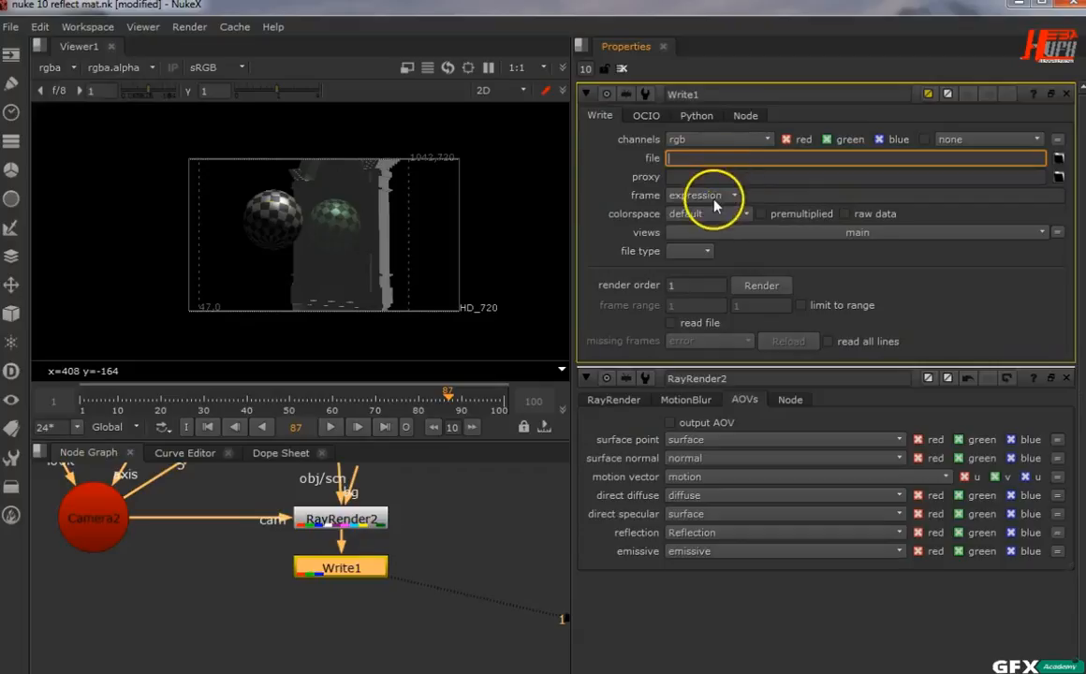
pyautogui.click(704, 195)
pyautogui.click(898, 268)
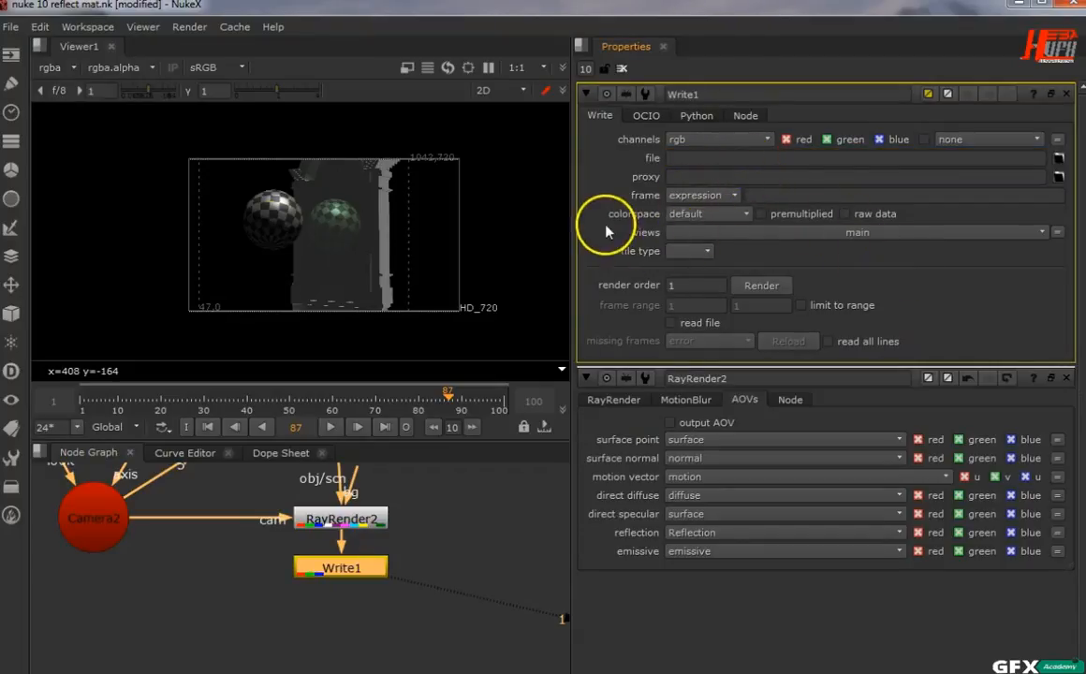
pyautogui.click(694, 254)
pyautogui.click(694, 304)
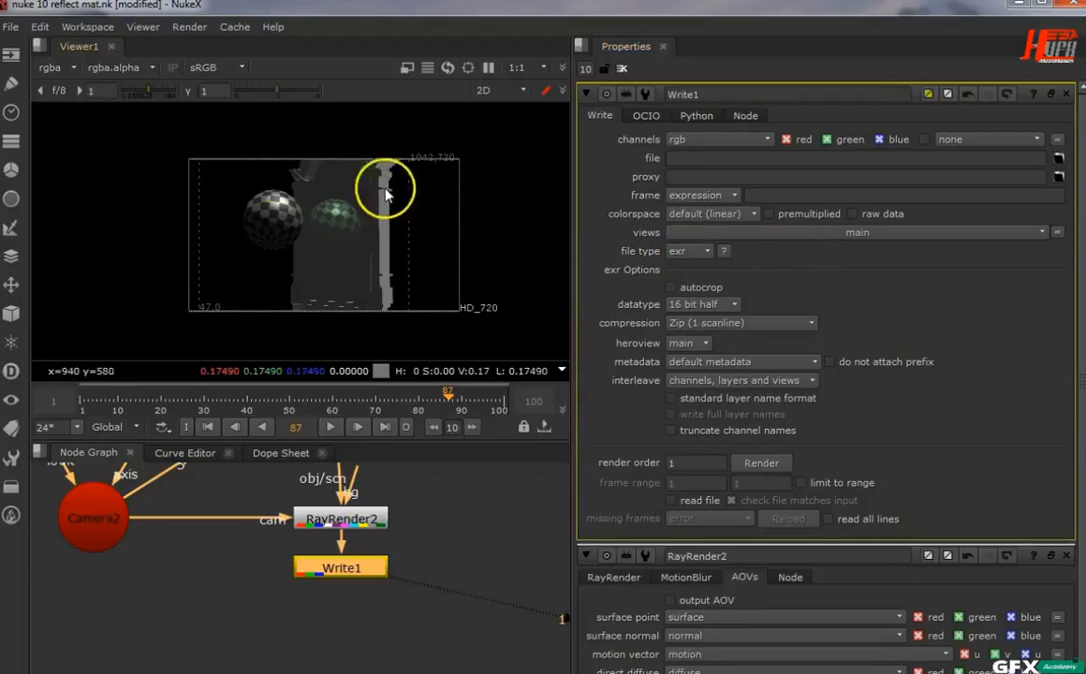
# Step: Set the Write node's channels to all, checking the viewer's list of available layers before and after the change
pyautogui.click(61, 71)
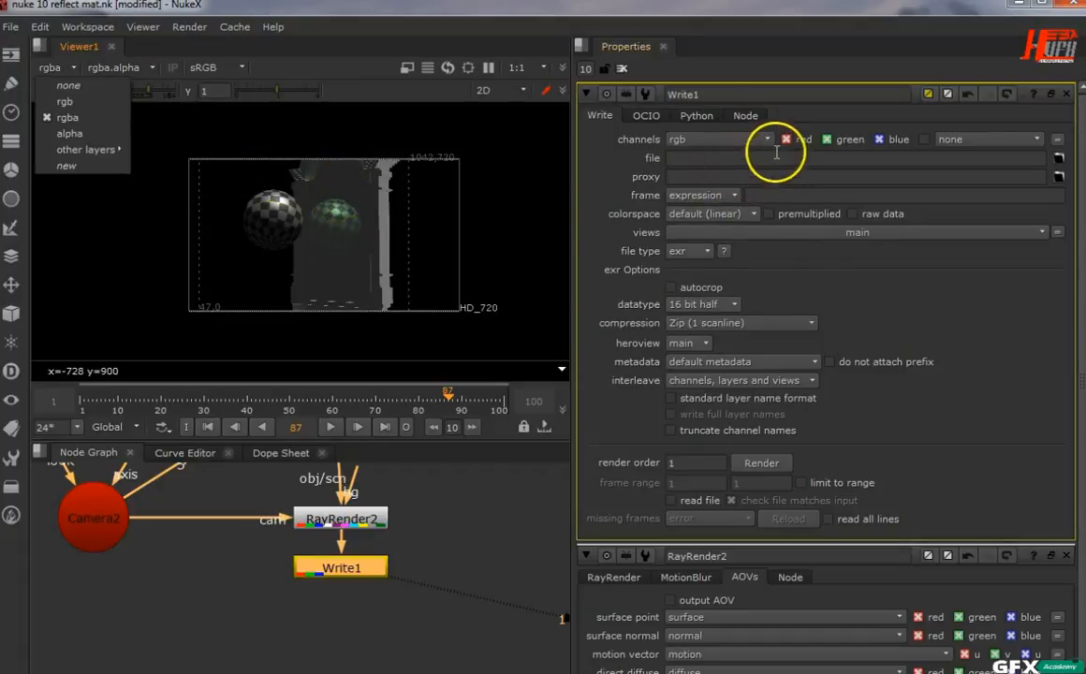
pyautogui.click(622, 170)
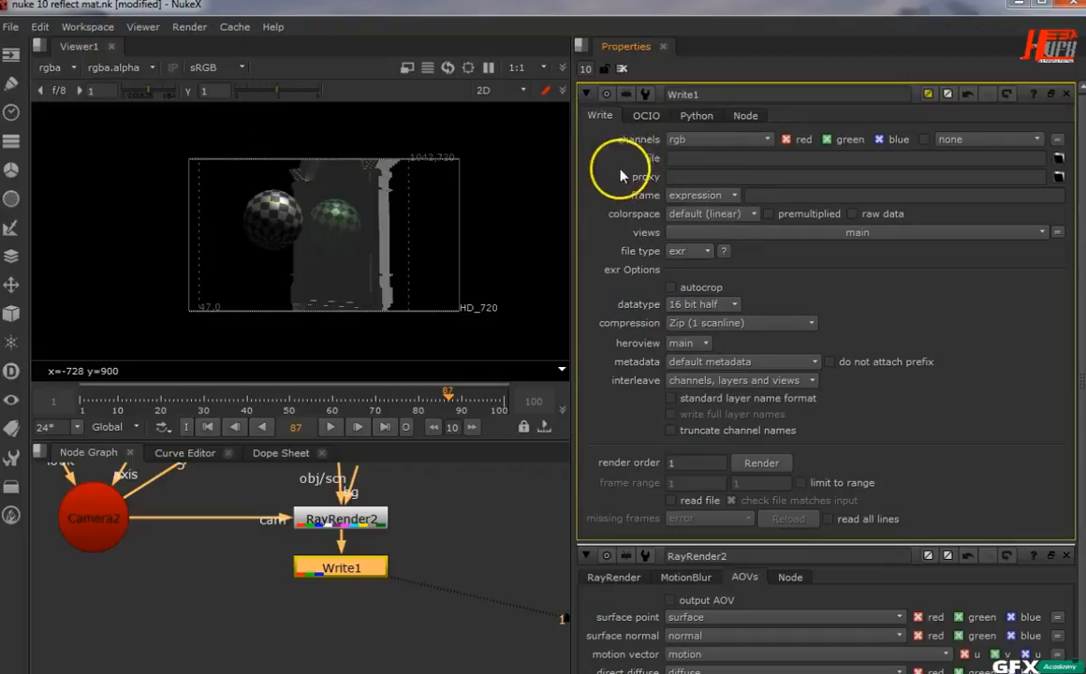
pyautogui.moveTo(340, 574)
pyautogui.mouseDown()
pyautogui.moveTo(350, 592)
pyautogui.moveTo(360, 585)
pyautogui.mouseUp()
pyautogui.click(686, 139)
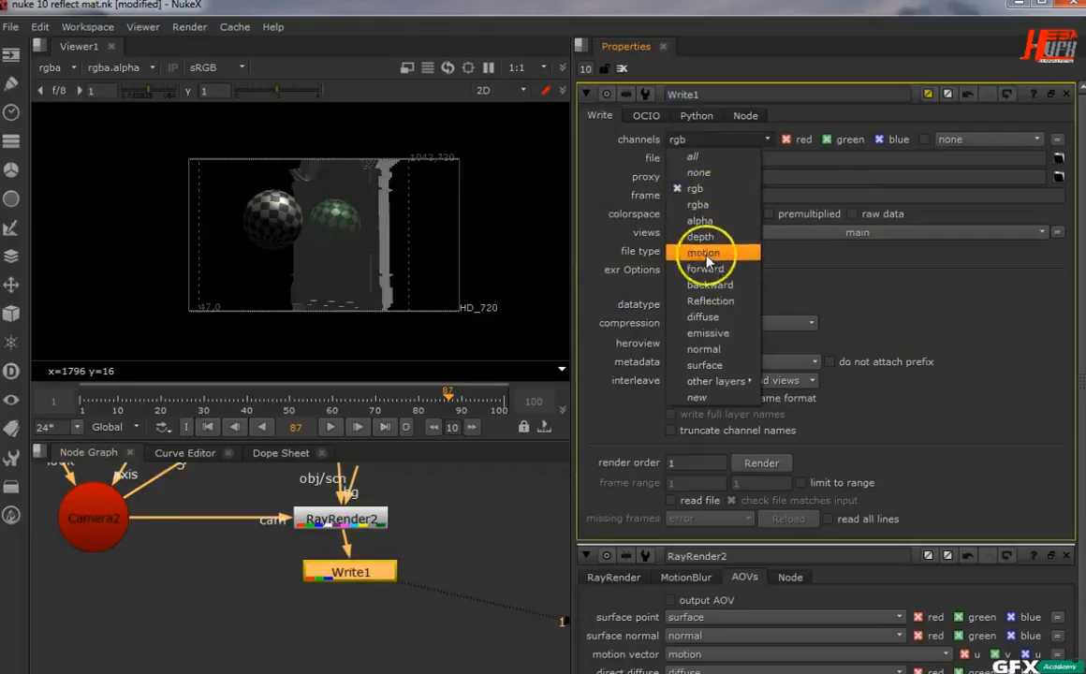
pyautogui.click(716, 158)
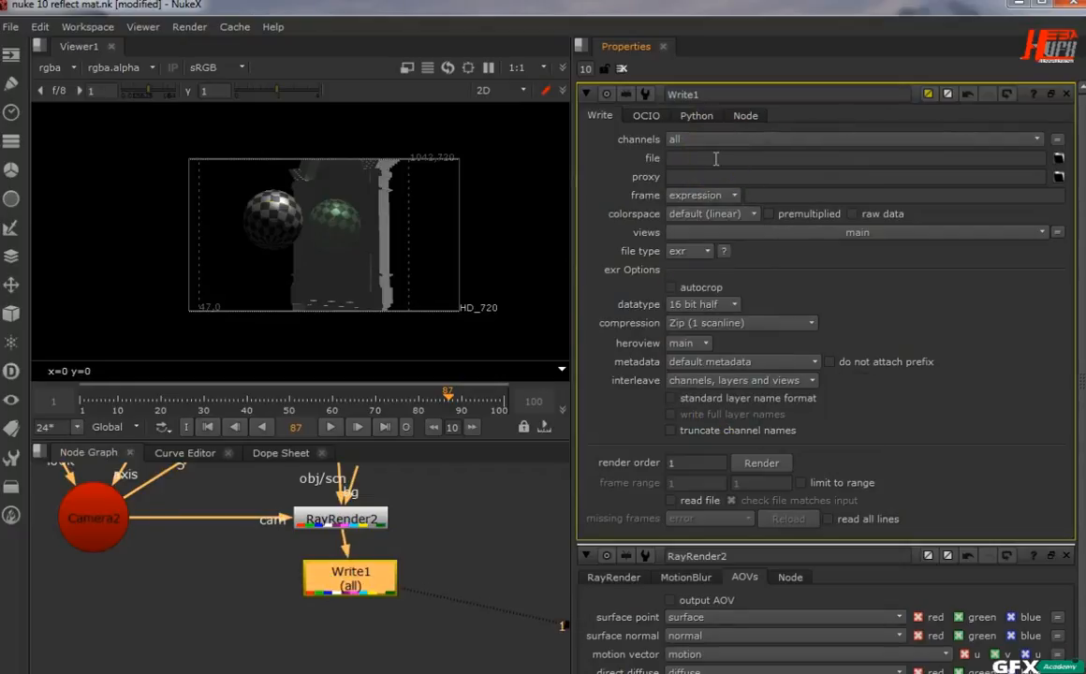
pyautogui.click(53, 66)
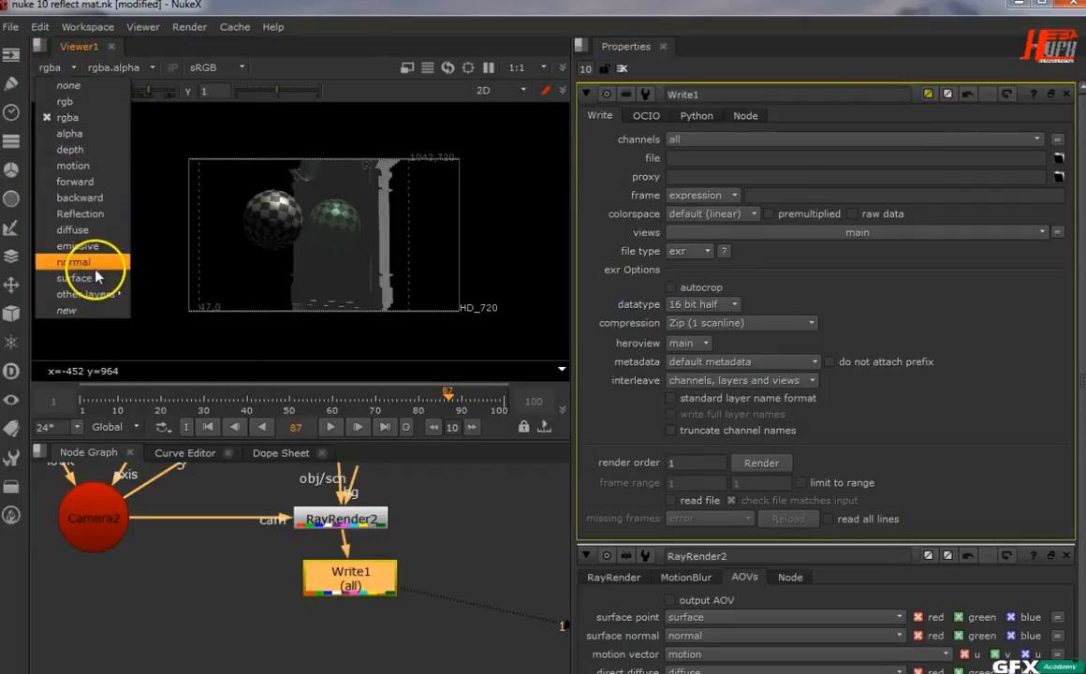
pyautogui.moveTo(339, 585)
pyautogui.mouseDown()
pyautogui.moveTo(348, 589)
pyautogui.moveTo(337, 591)
pyautogui.mouseUp()
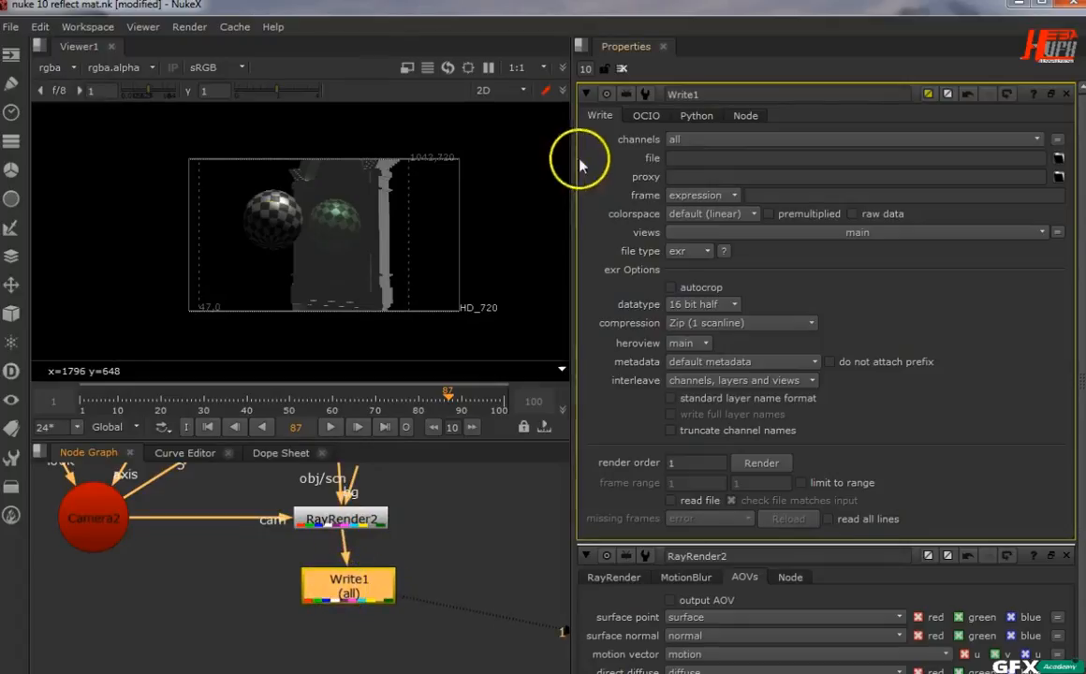
# Step: Switch the Write channels to rgba, compare the viewer's list of available layers, and restore the channels to all
pyautogui.click(675, 139)
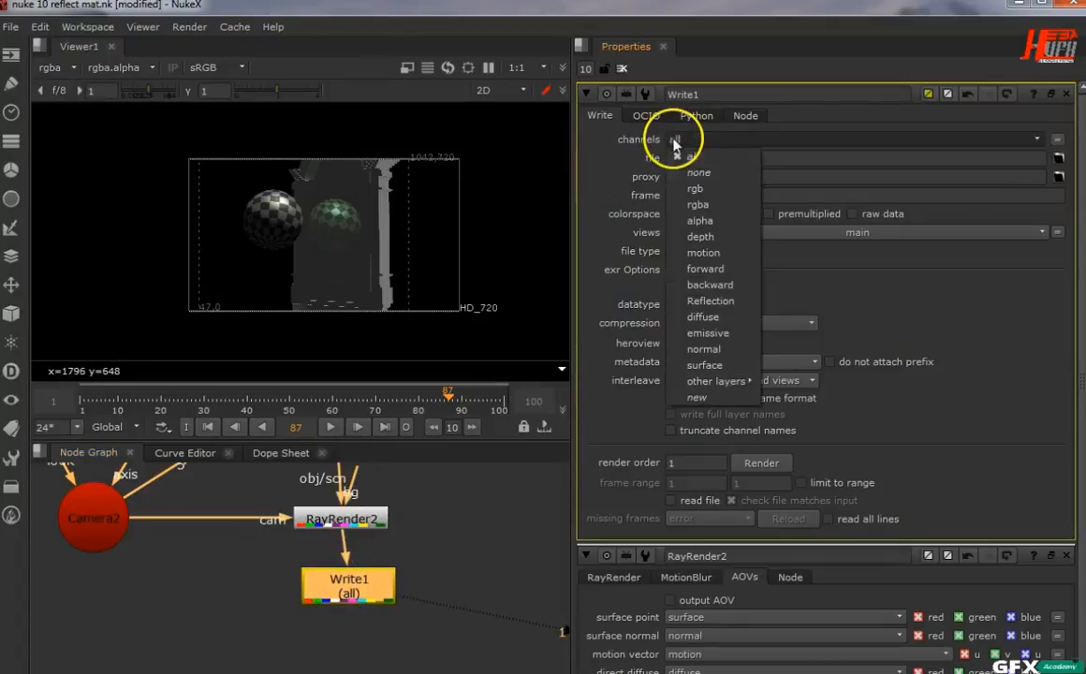
pyautogui.click(694, 204)
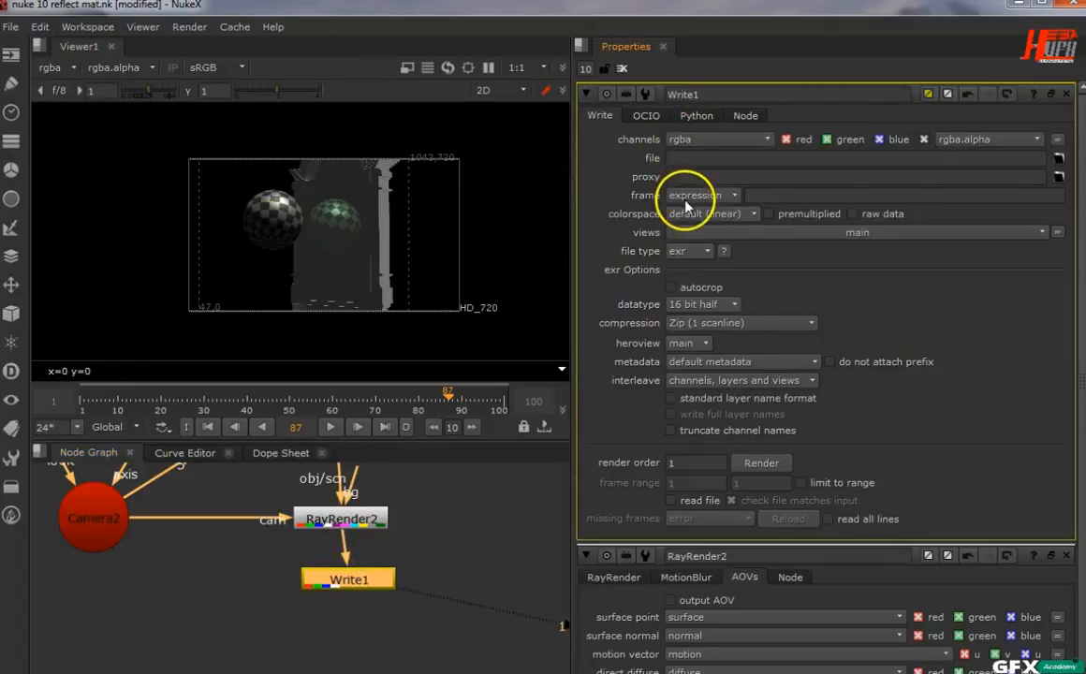
pyautogui.click(52, 67)
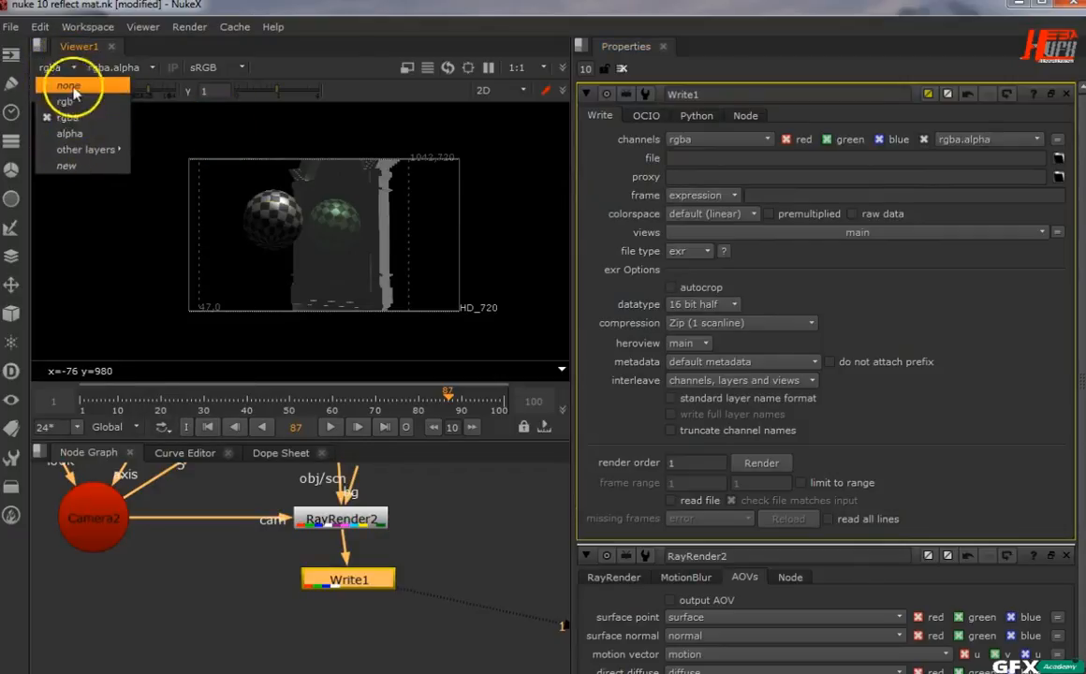
pyautogui.moveTo(347, 591)
pyautogui.mouseDown()
pyautogui.moveTo(345, 538)
pyautogui.moveTo(343, 590)
pyautogui.mouseUp()
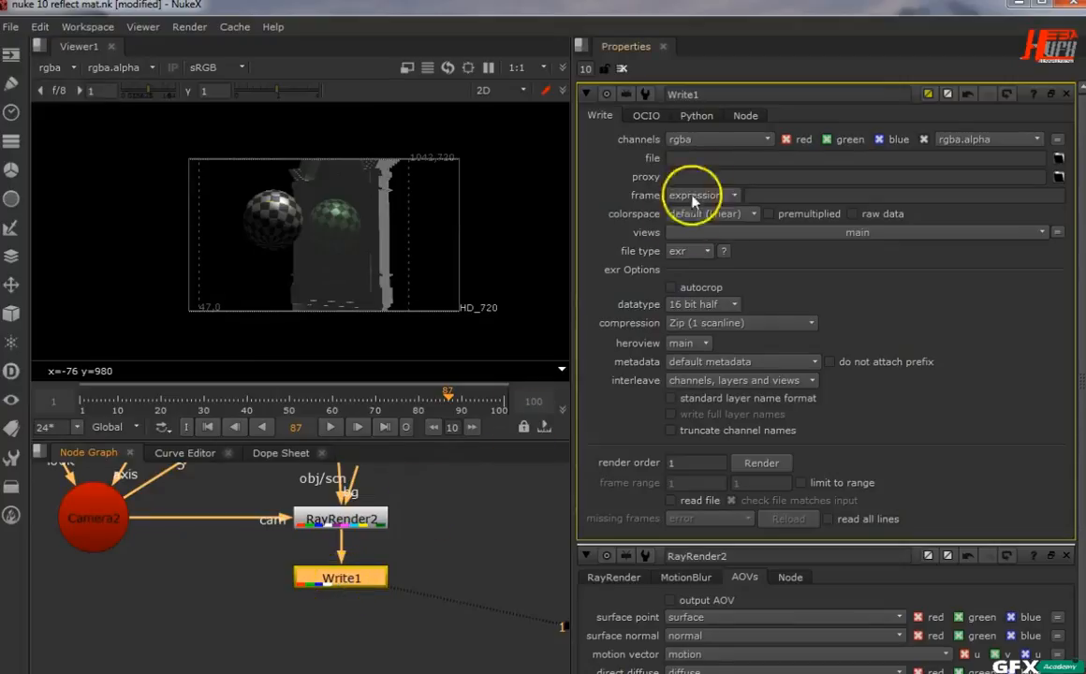
pyautogui.click(716, 140)
pyautogui.click(711, 152)
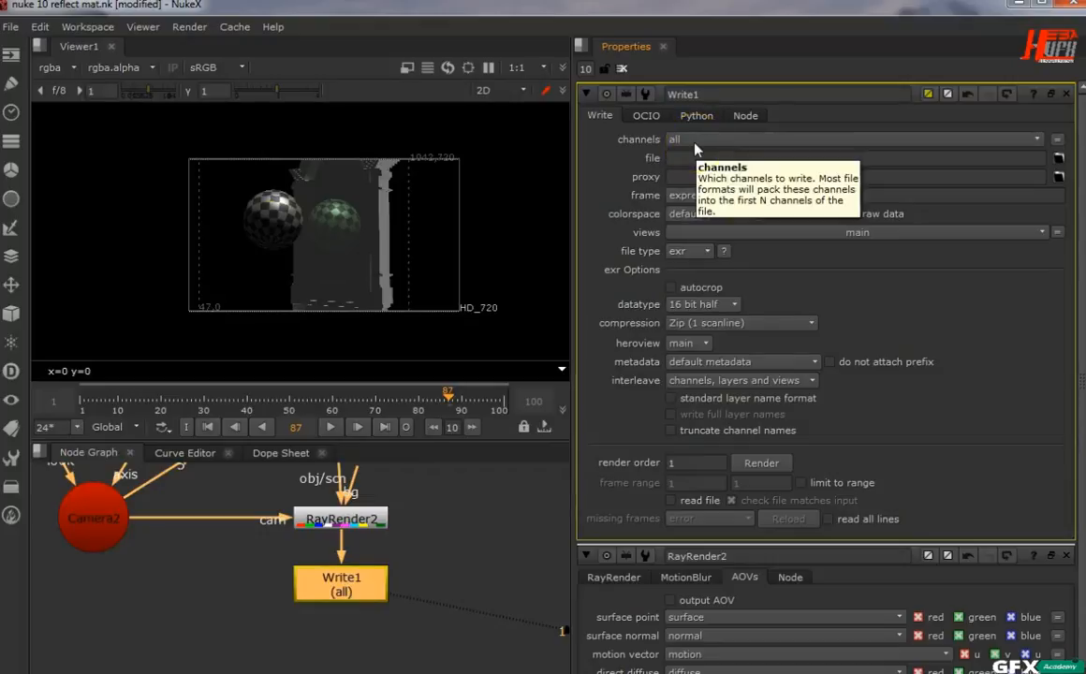
# Step: Open RayRender2's main render settings, go to frame 1 and examine the edges of the niche wall up close
pyautogui.doubleClick(317, 531)
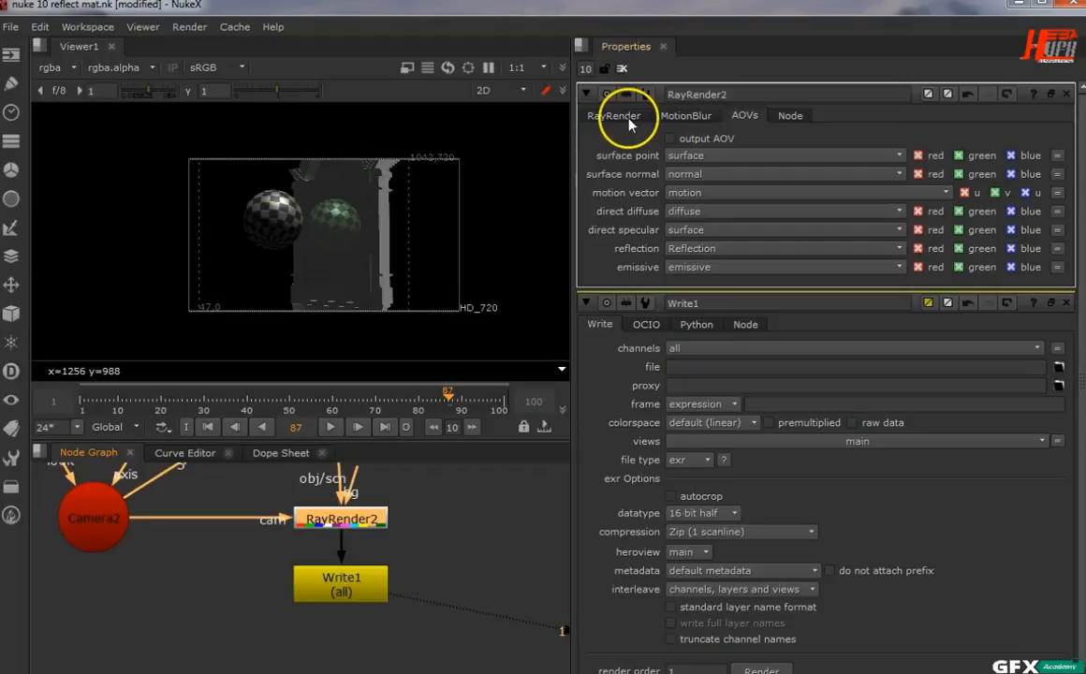
pyautogui.click(628, 120)
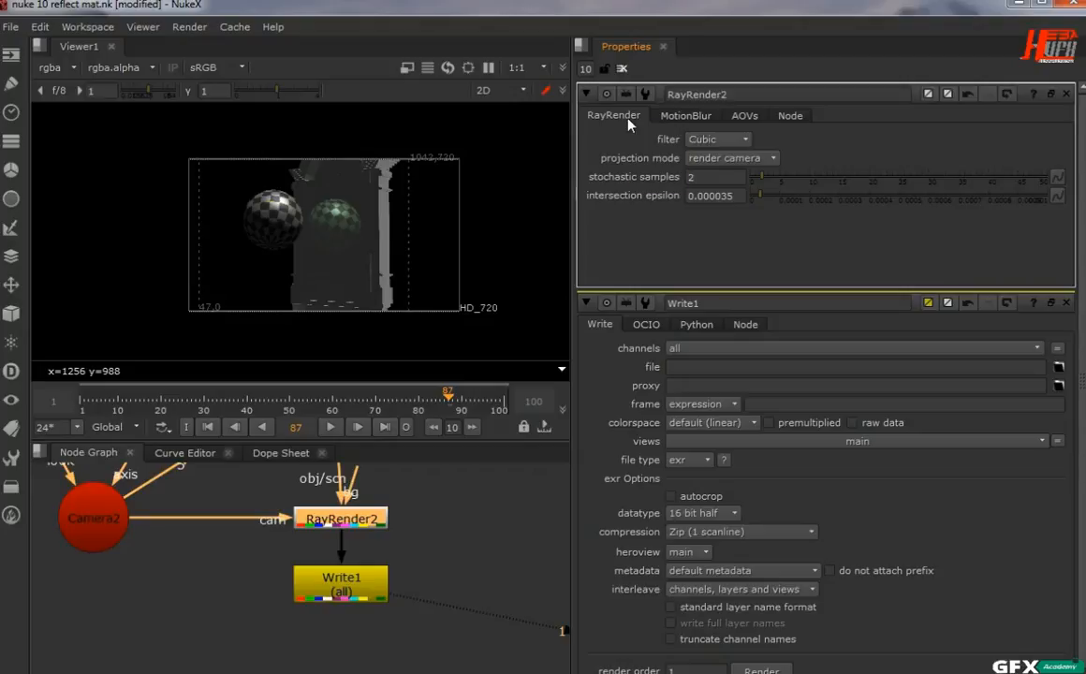
pyautogui.scroll(2, 406, 237)
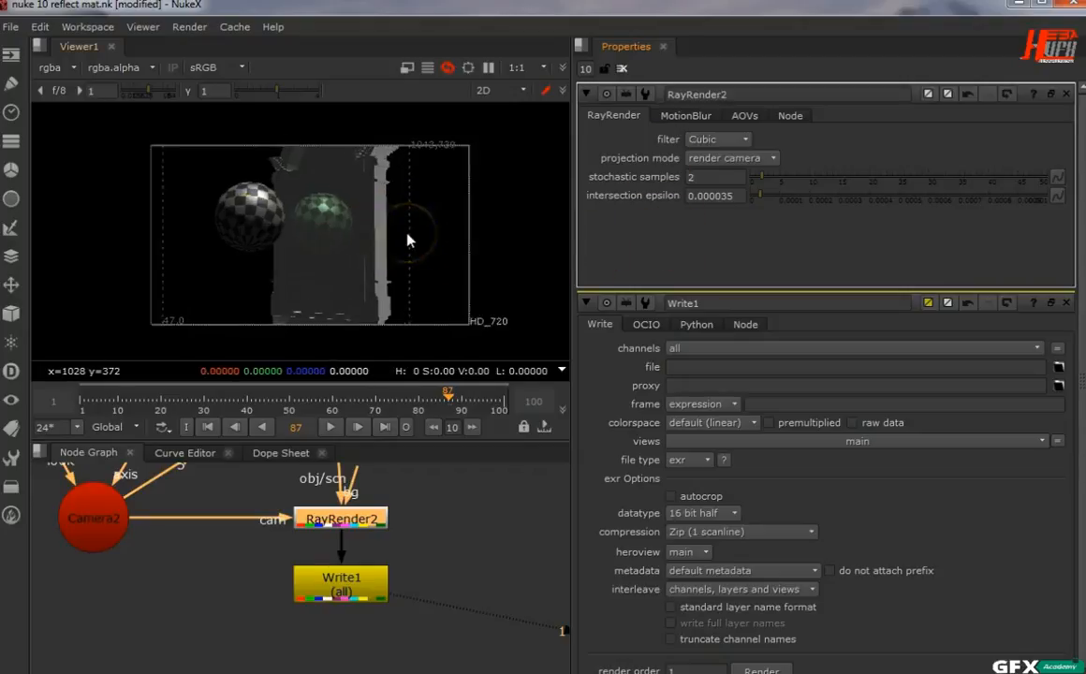
pyautogui.scroll(5, 407, 238)
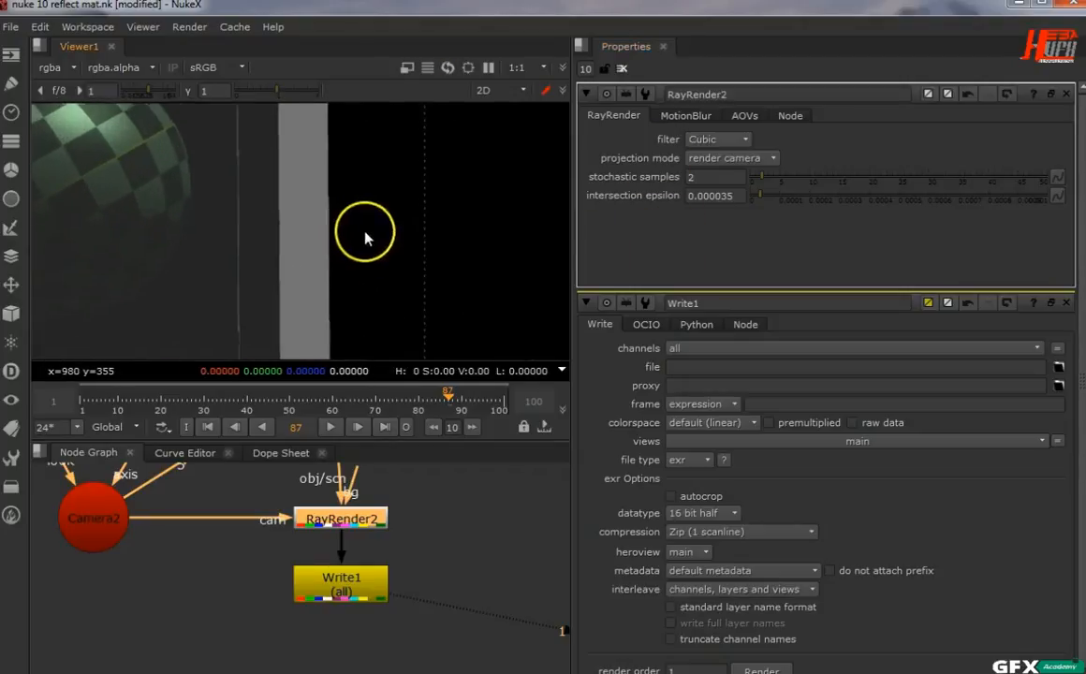
pyautogui.moveTo(365, 232); pyautogui.dragTo(414, 129, button='middle')
pyautogui.scroll(2, 330, 201)
pyautogui.moveTo(327, 200); pyautogui.dragTo(329, 279, button='middle')
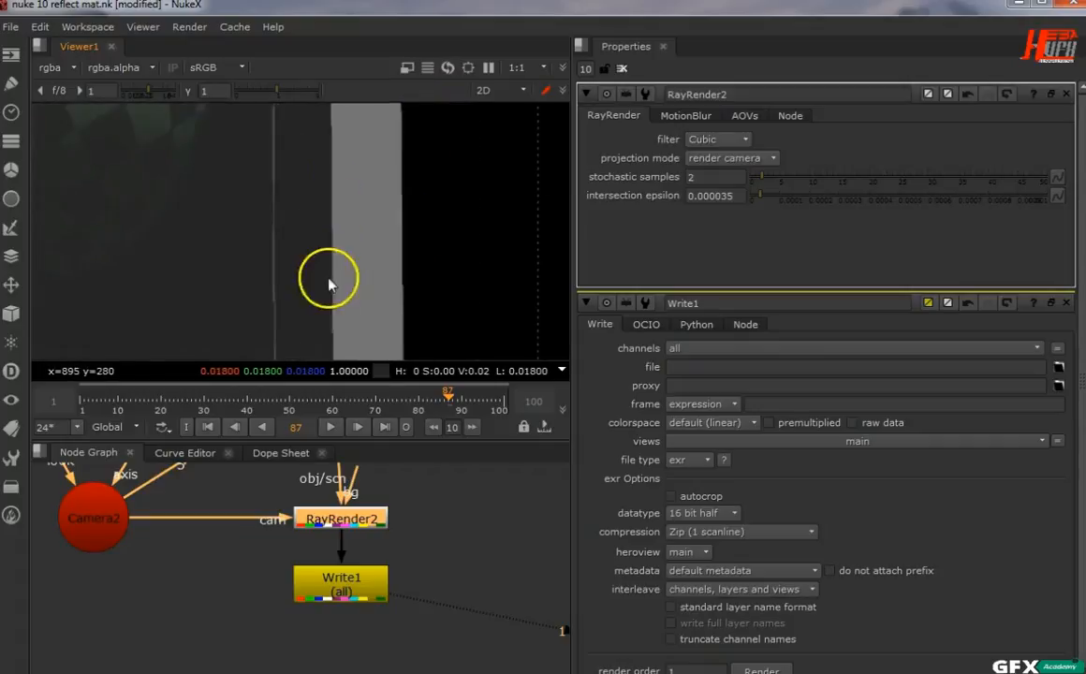
pyautogui.scroll(1, 330, 284)
pyautogui.click(207, 428)
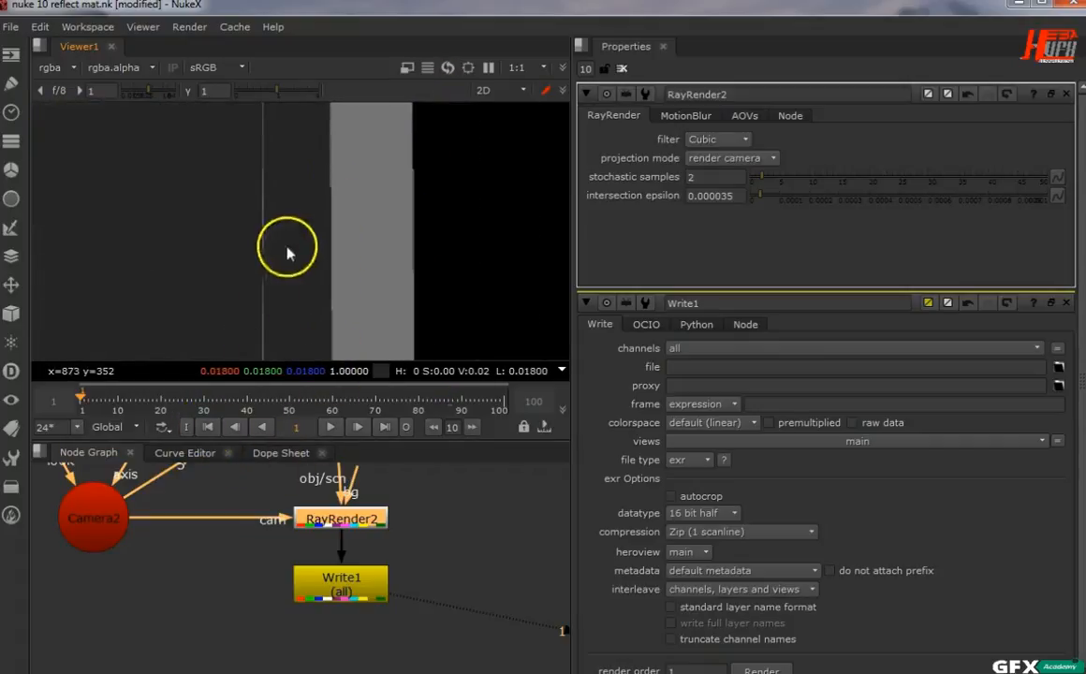
pyautogui.scroll(-2, 297, 271)
pyautogui.moveTo(302, 286); pyautogui.dragTo(310, 242, button='middle')
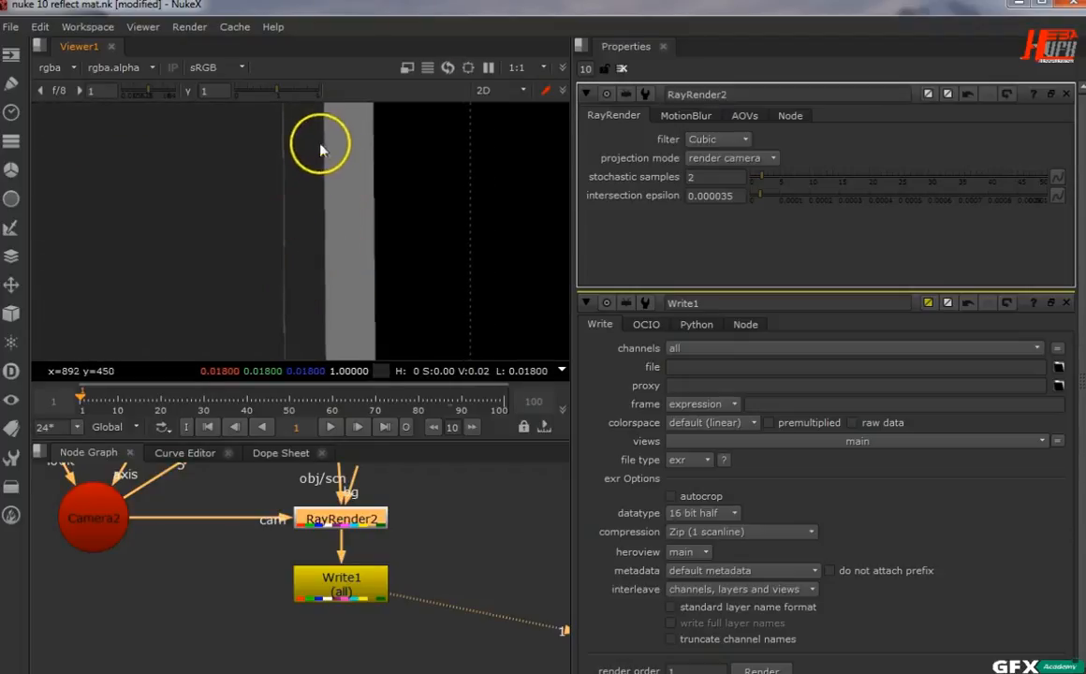
# Step: Examine the niche edges and sphere reflections in the RayRender2 image on frame 1, and view the spheres on frame 53
pyautogui.scroll(-2, 309, 196)
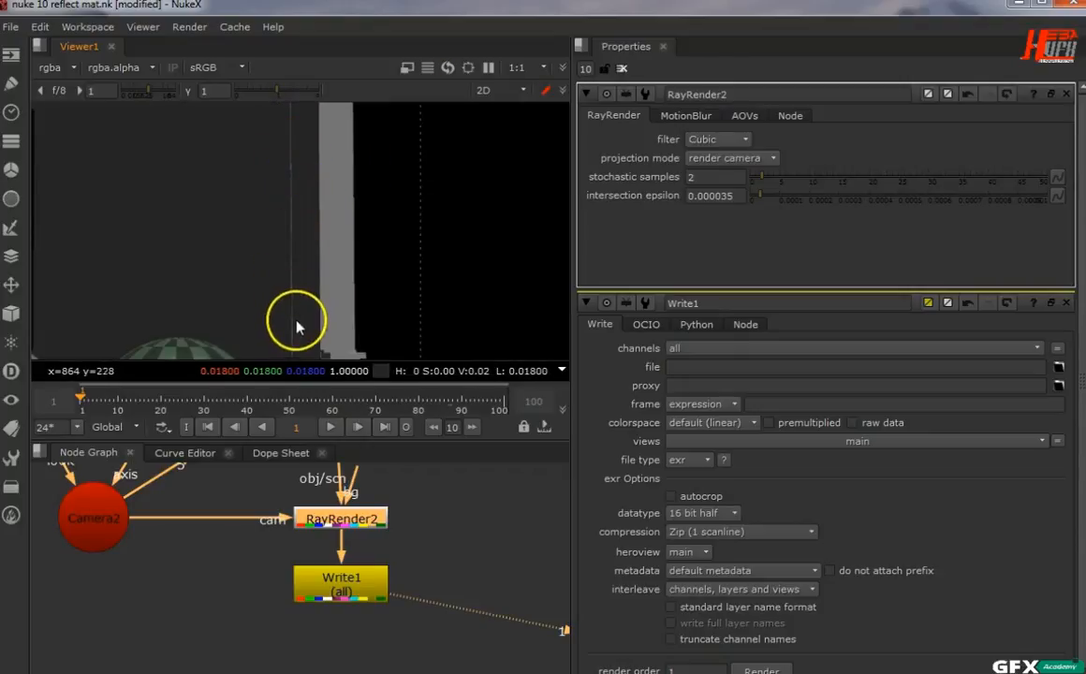
pyautogui.moveTo(293, 150); pyautogui.dragTo(300, 91, button='middle')
pyautogui.moveTo(387, 119); pyautogui.dragTo(318, 186, button='middle')
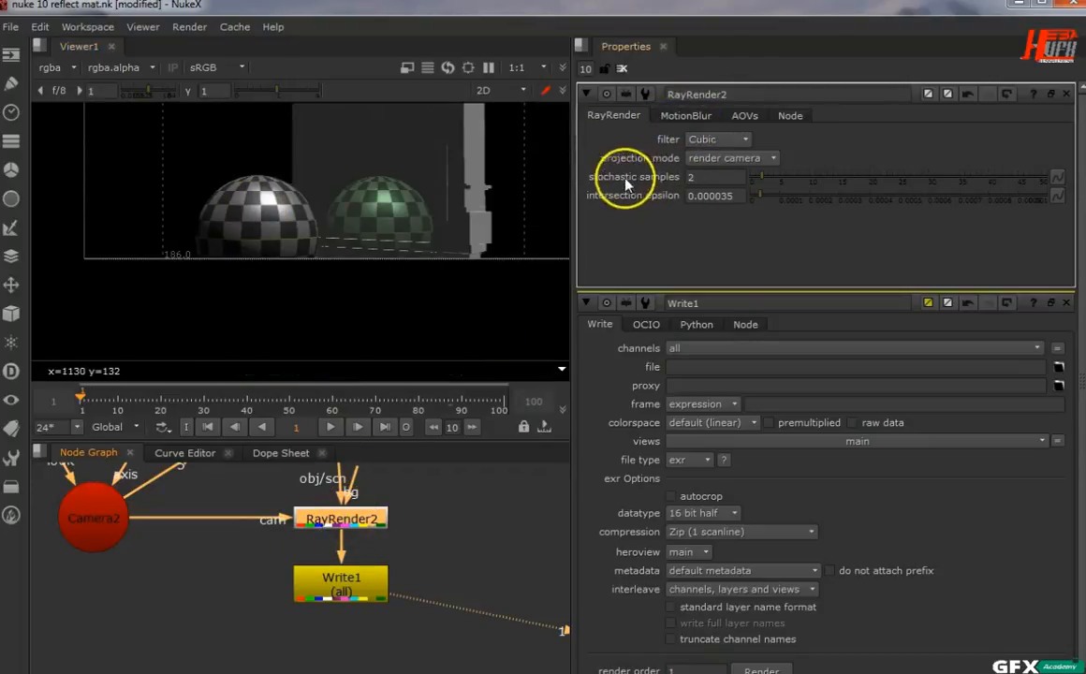
pyautogui.moveTo(399, 170); pyautogui.dragTo(334, 267, button='middle')
pyautogui.scroll(3, 399, 169)
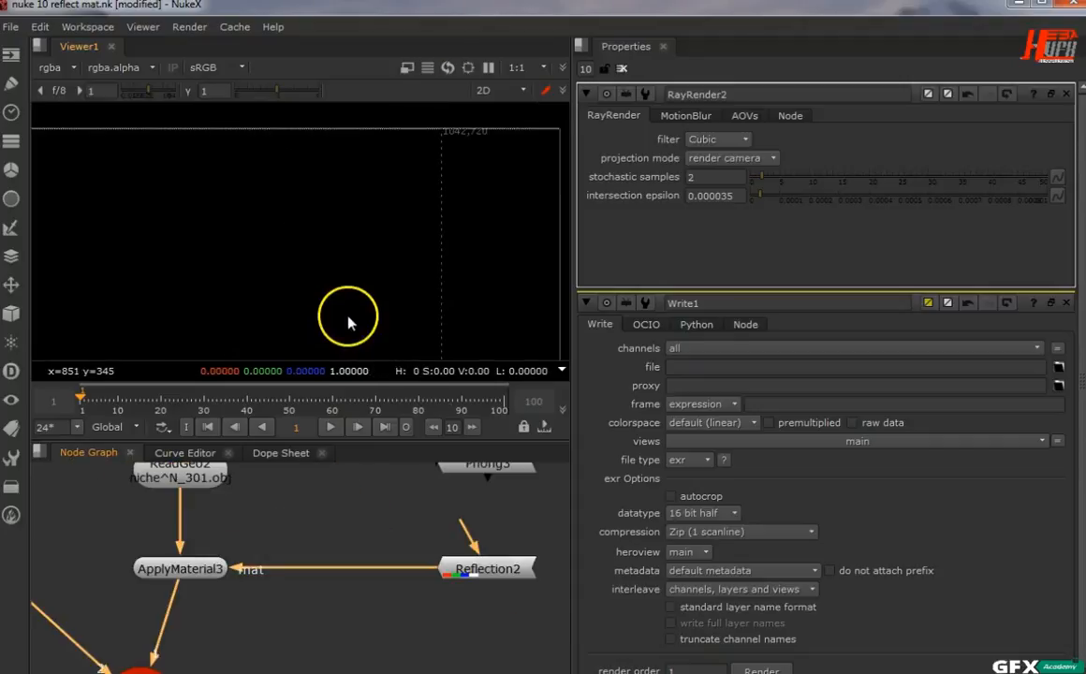
pyautogui.click(304, 407)
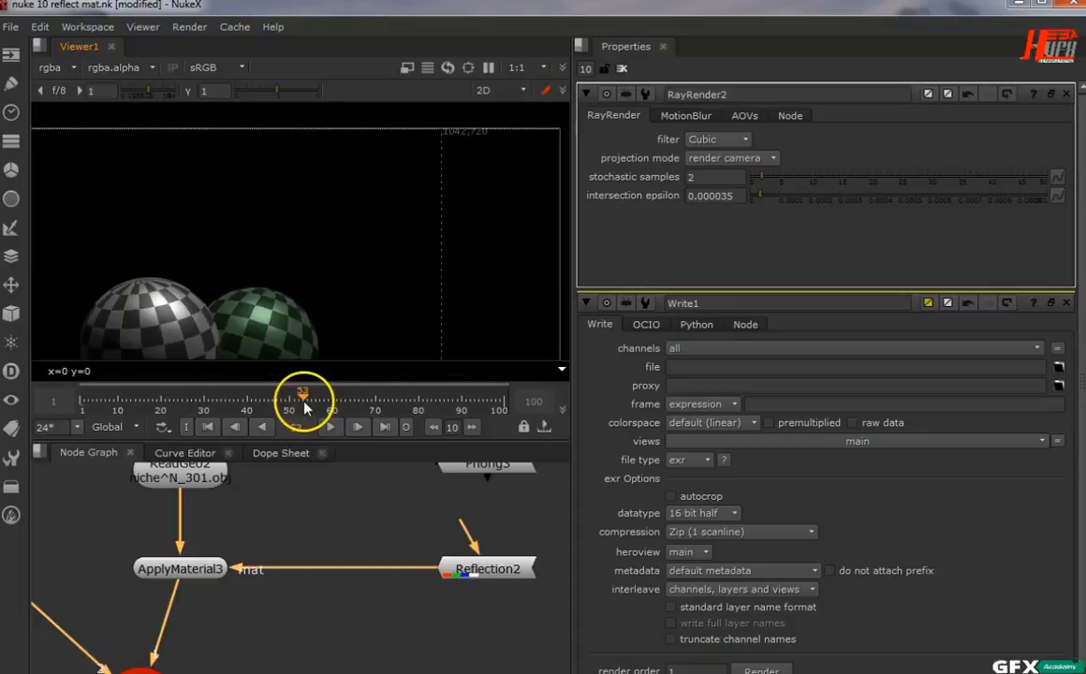
pyautogui.scroll(-3, 398, 201)
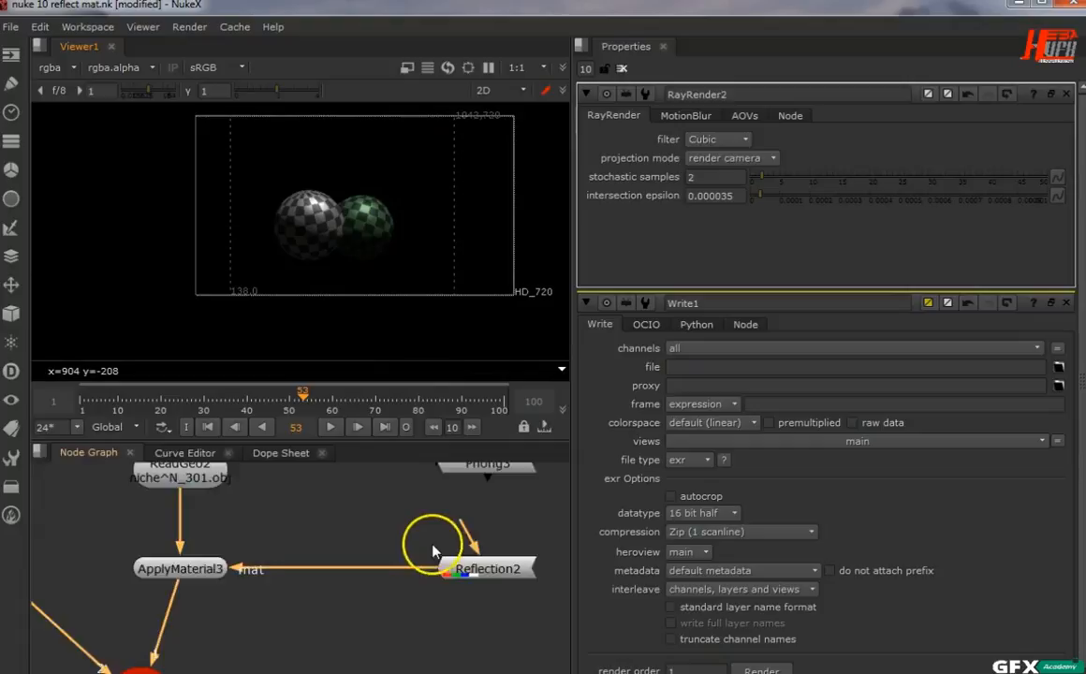
# Step: Move the Reflection2 node to the other side of ReadGeo2, close to Sphere2
pyautogui.scroll(-3, 440, 556)
pyautogui.moveTo(473, 558); pyautogui.dragTo(209, 520)
pyautogui.moveTo(407, 607); pyautogui.dragTo(405, 531, button='middle')
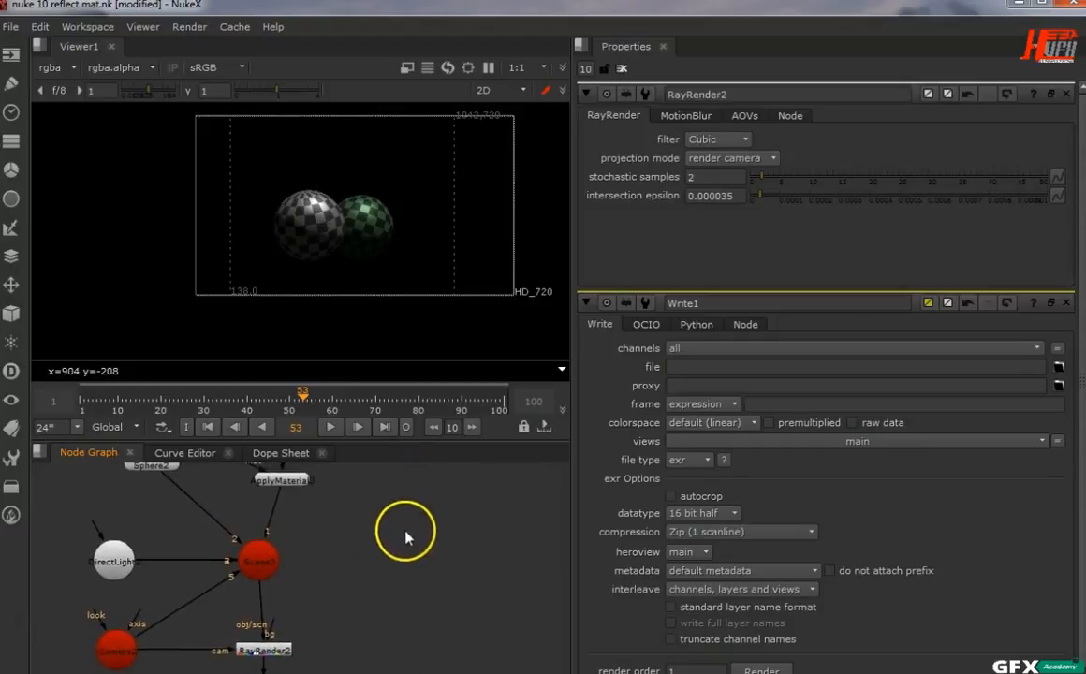
# Step: Add a Scene node with a connected ScanlineRender node in the empty graph area beside the existing setup, placing the renderer below the scene
pyautogui.scroll(-2, 412, 583)
pyautogui.moveTo(412, 583); pyautogui.dragTo(323, 583, button='middle')
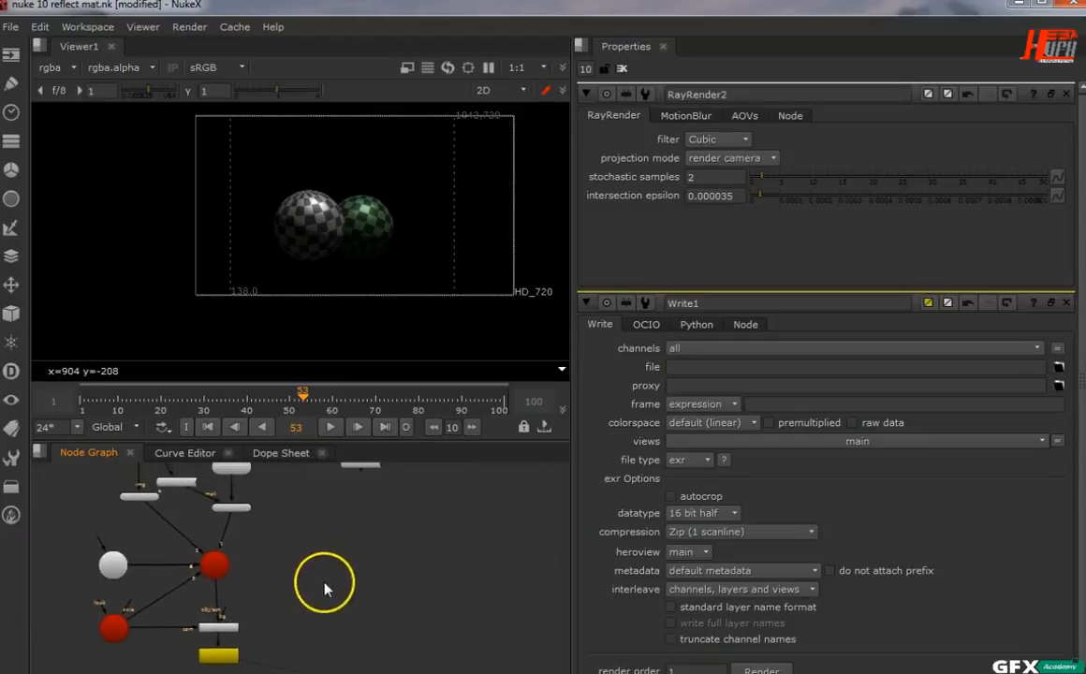
pyautogui.click(11, 313)
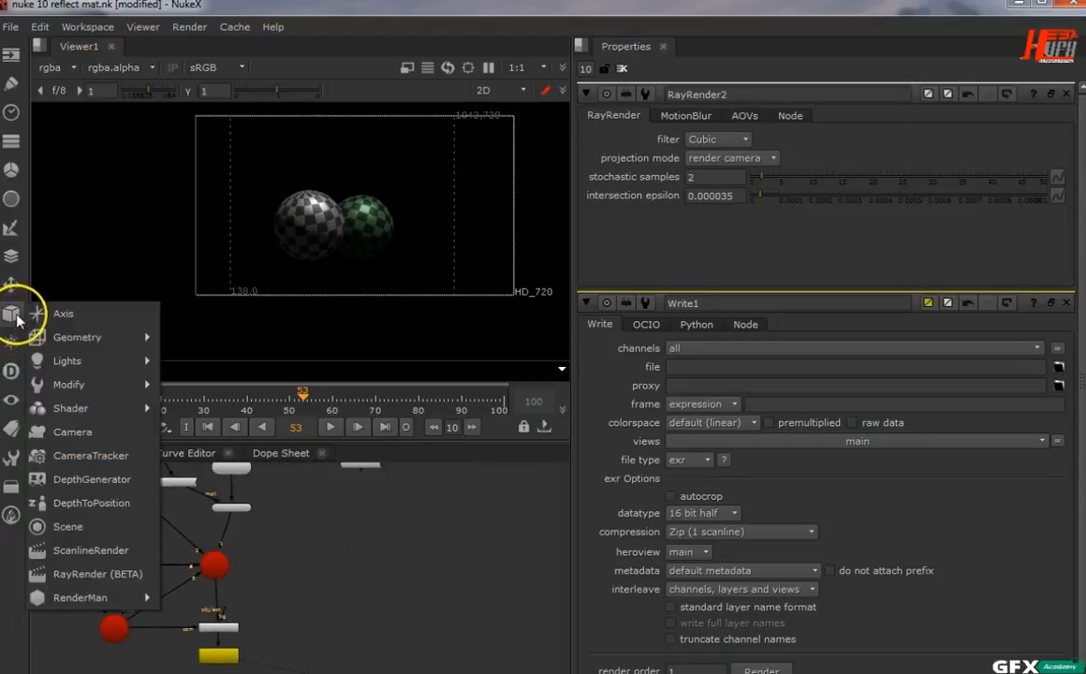
pyautogui.click(111, 527)
pyautogui.click(403, 578)
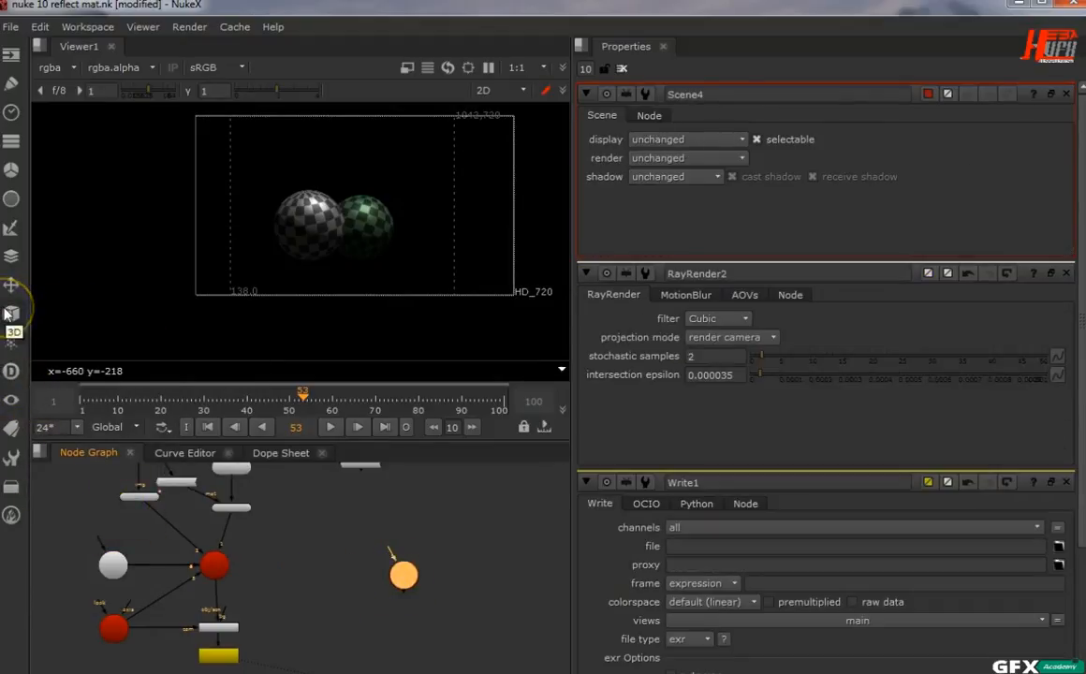
pyautogui.click(10, 314)
pyautogui.click(114, 552)
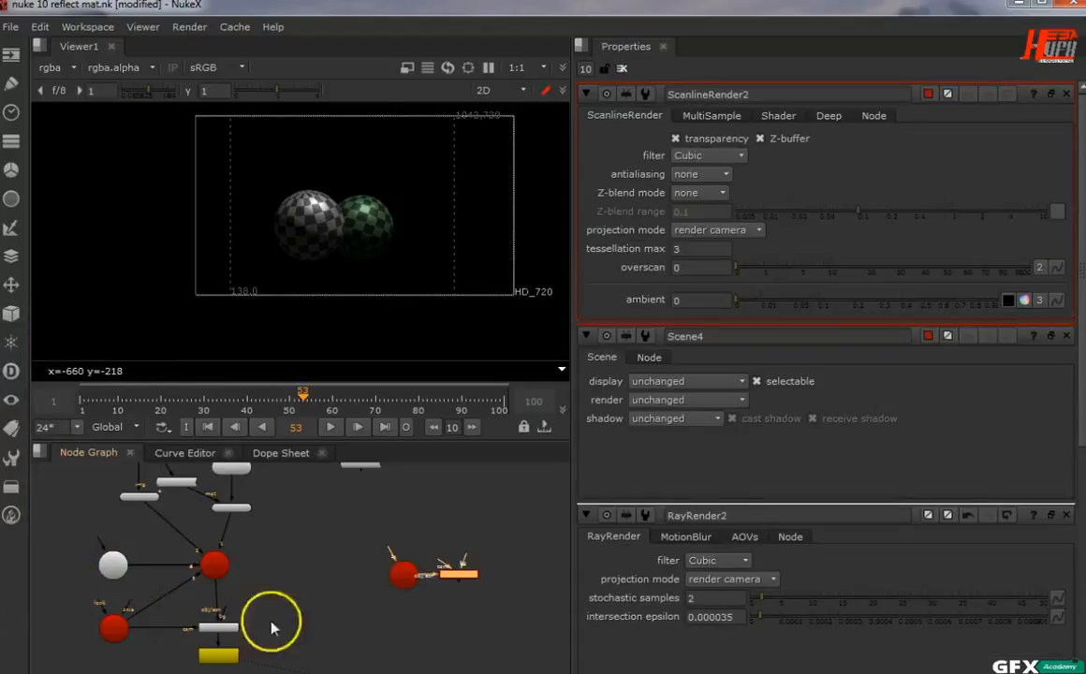
pyautogui.moveTo(466, 585); pyautogui.dragTo(410, 618)
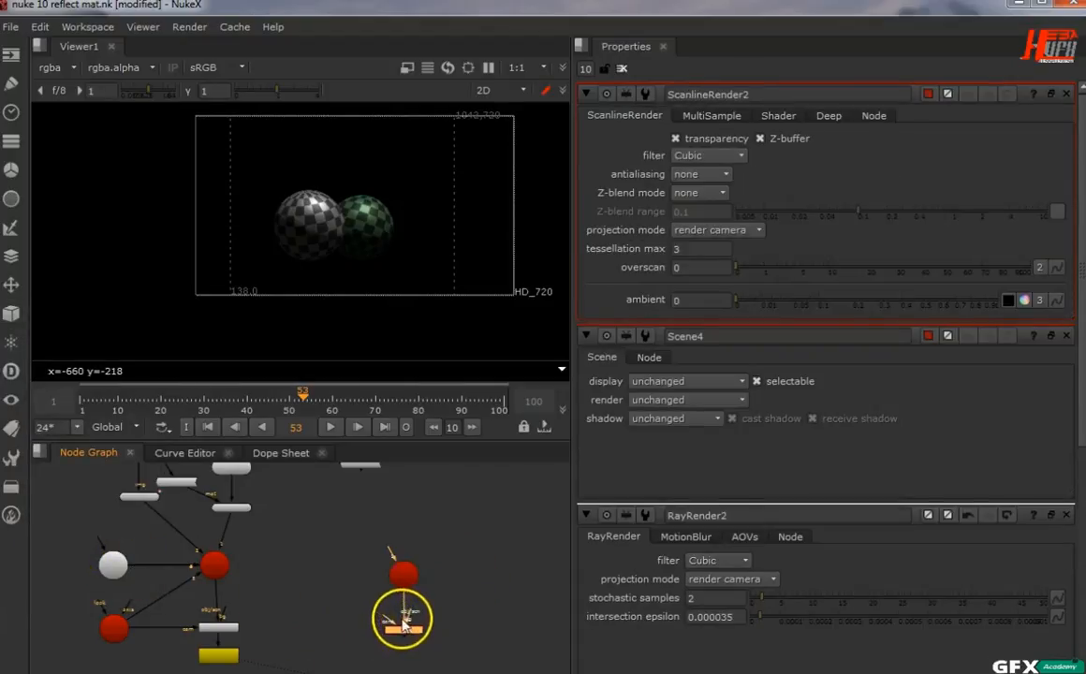
# Step: Connect the DirectLight to Scene4 and Camera2 to ScanlineRender2's cam input, and shift the two new nodes slightly upward
pyautogui.scroll(2, 388, 606)
pyautogui.moveTo(364, 584); pyautogui.dragTo(428, 594, button='middle')
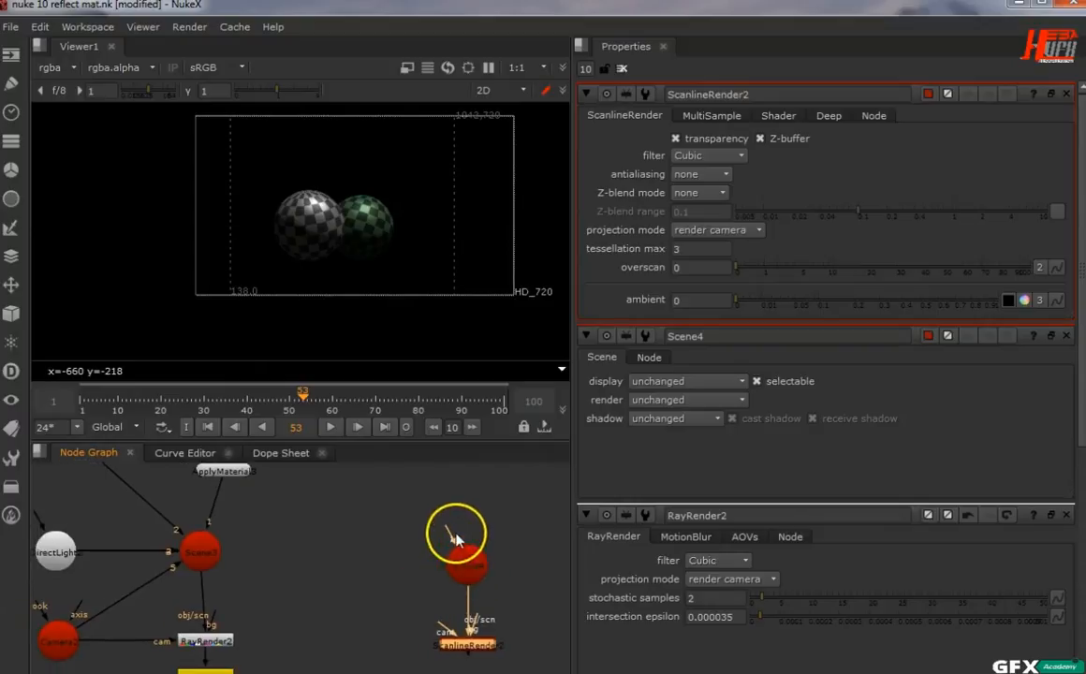
pyautogui.moveTo(225, 589); pyautogui.dragTo(59, 558)
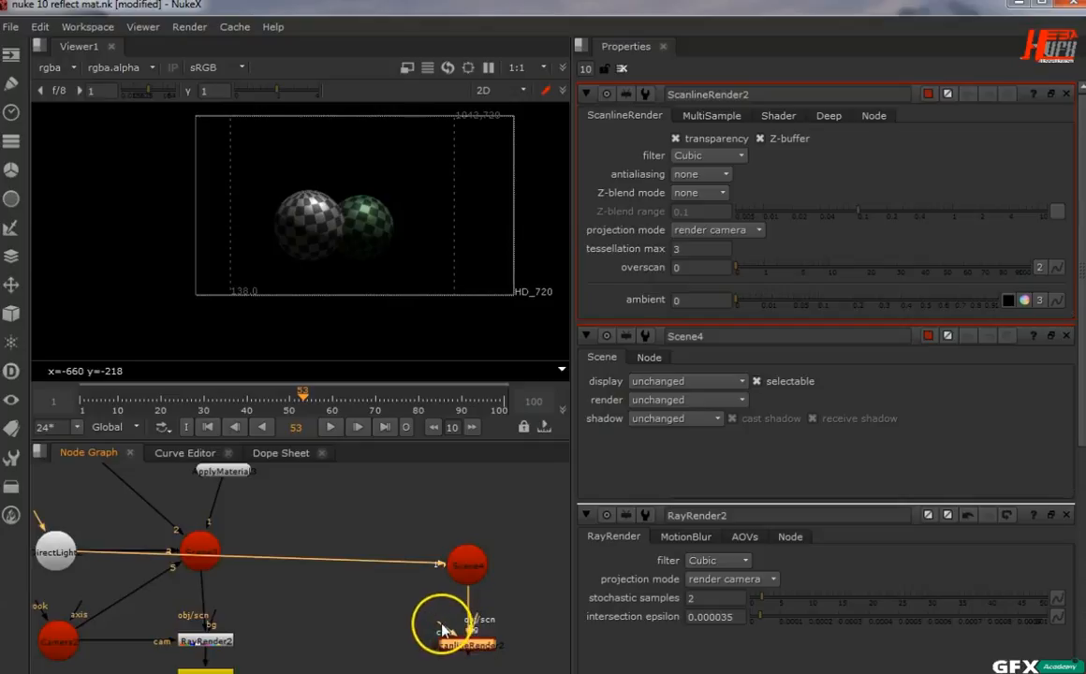
pyautogui.moveTo(442, 629); pyautogui.dragTo(67, 639)
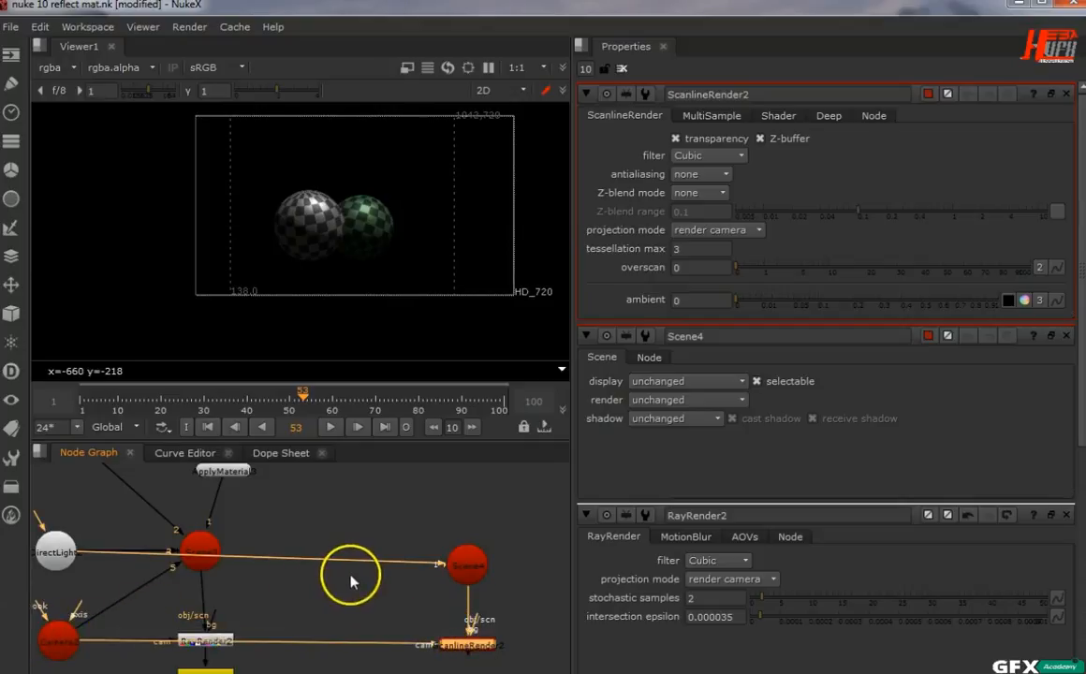
pyautogui.moveTo(351, 579); pyautogui.dragTo(324, 572, button='middle')
pyautogui.moveTo(502, 531); pyautogui.dragTo(382, 670)
pyautogui.moveTo(442, 639); pyautogui.dragTo(441, 589)
pyautogui.scroll(-6, 440, 594)
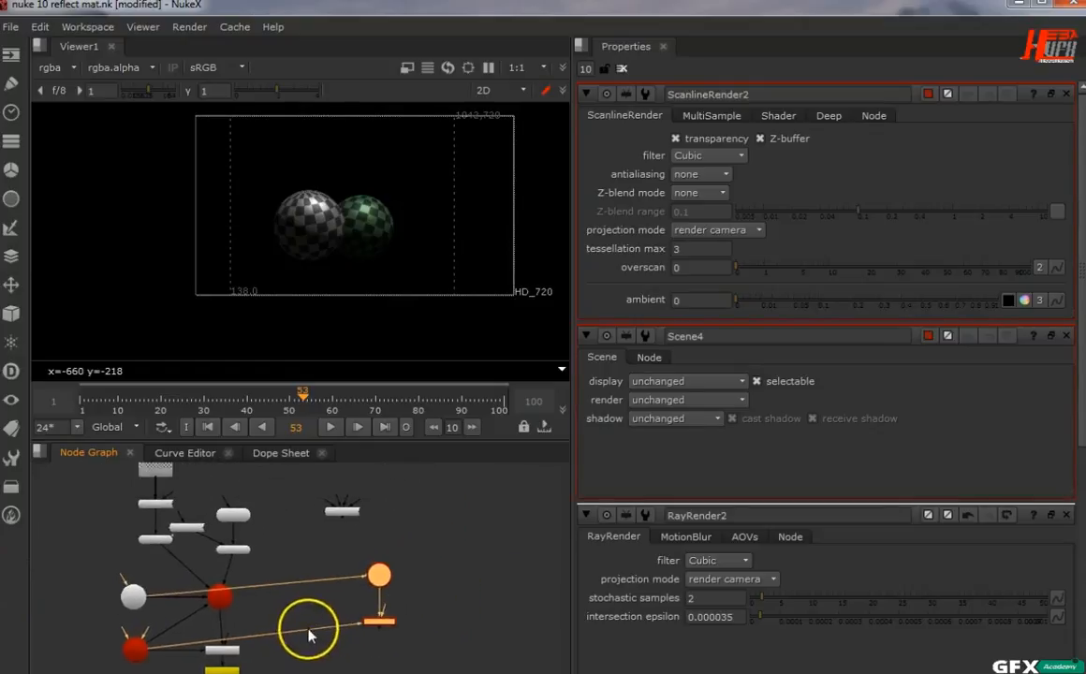
# Step: Try to reroute the niche's ApplyMaterial3 output from Scene3 to Scene4
pyautogui.scroll(2, 359, 591)
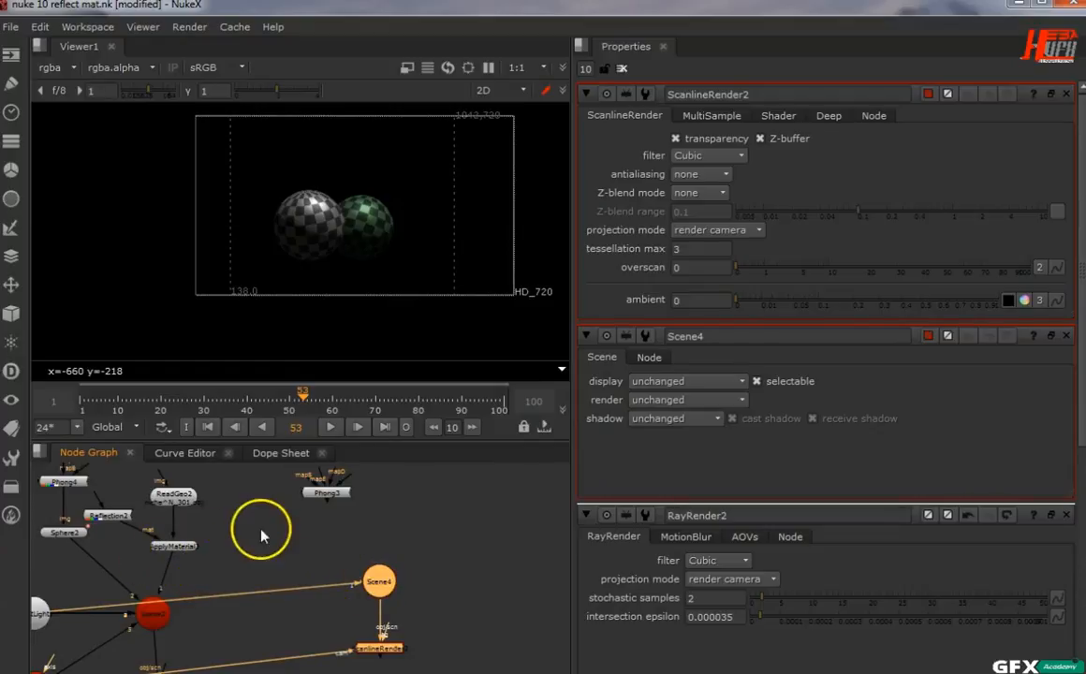
pyautogui.moveTo(266, 566); pyautogui.dragTo(309, 571, button='middle')
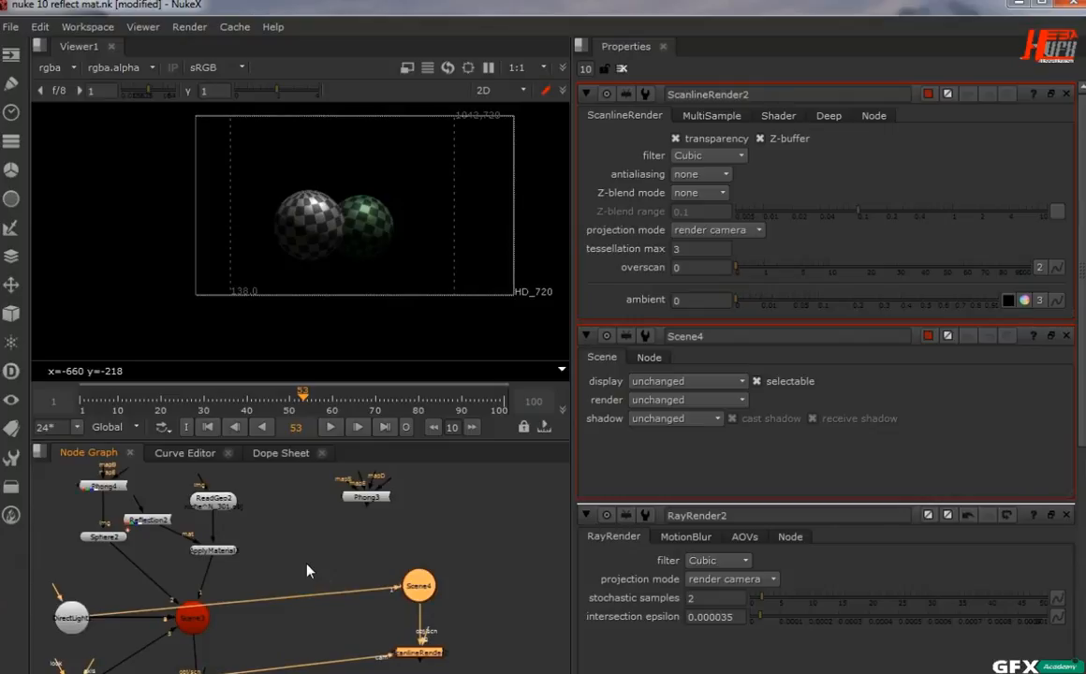
pyautogui.moveTo(215, 586); pyautogui.dragTo(215, 587, button='middle')
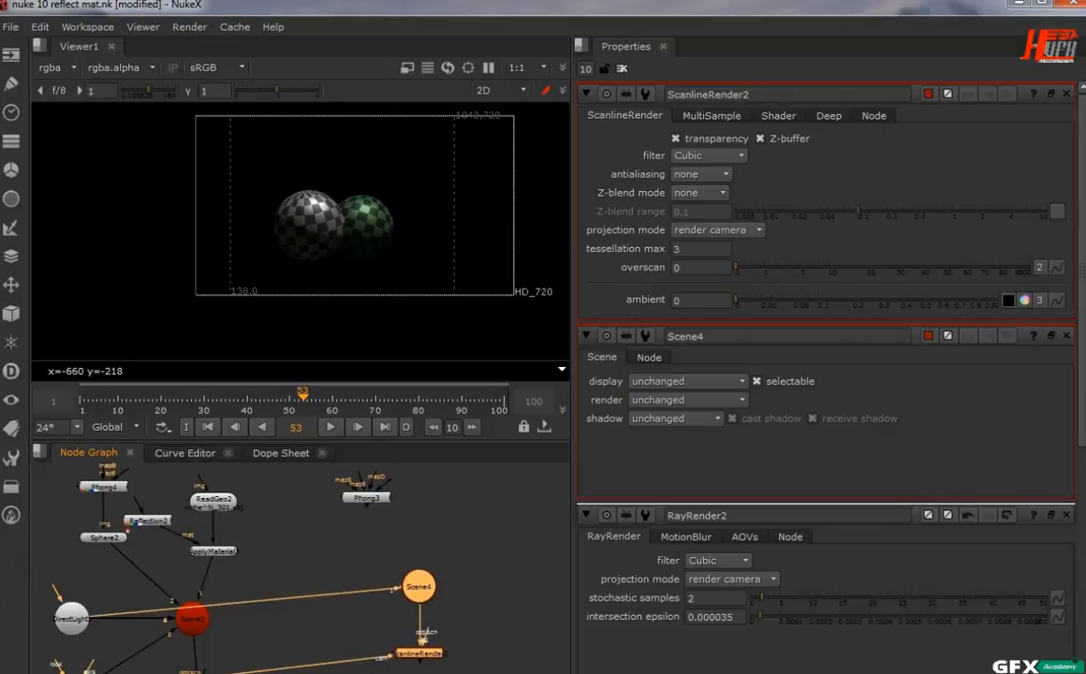
pyautogui.moveTo(164, 642); pyautogui.dragTo(150, 637, button='middle')
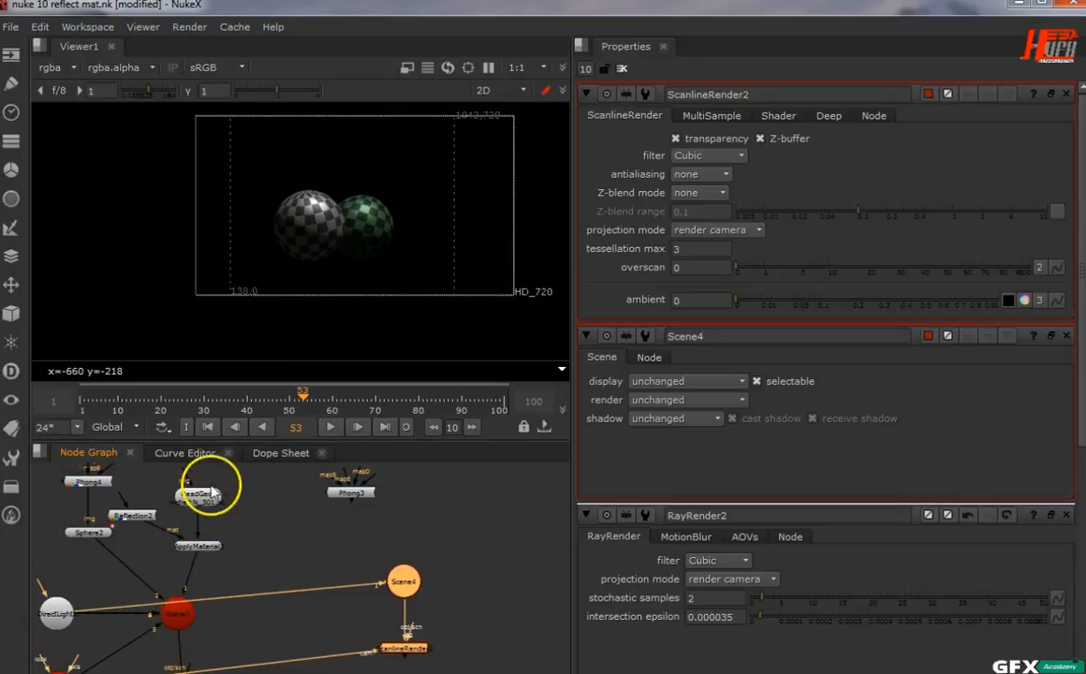
pyautogui.moveTo(185, 604); pyautogui.dragTo(400, 583)
pyautogui.moveTo(305, 558); pyautogui.dragTo(300, 609, button='middle')
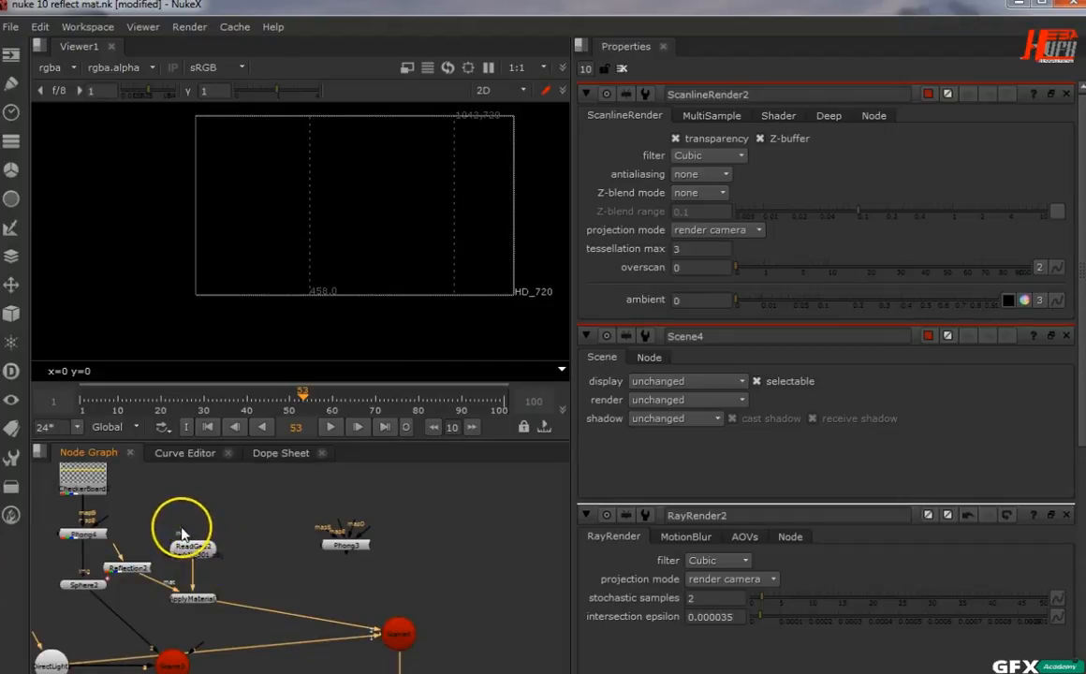
# Step: Connect Phong3 to ReadGeo2's img input and return the ApplyMaterial3 output to Scene3
pyautogui.moveTo(301, 505); pyautogui.dragTo(344, 546)
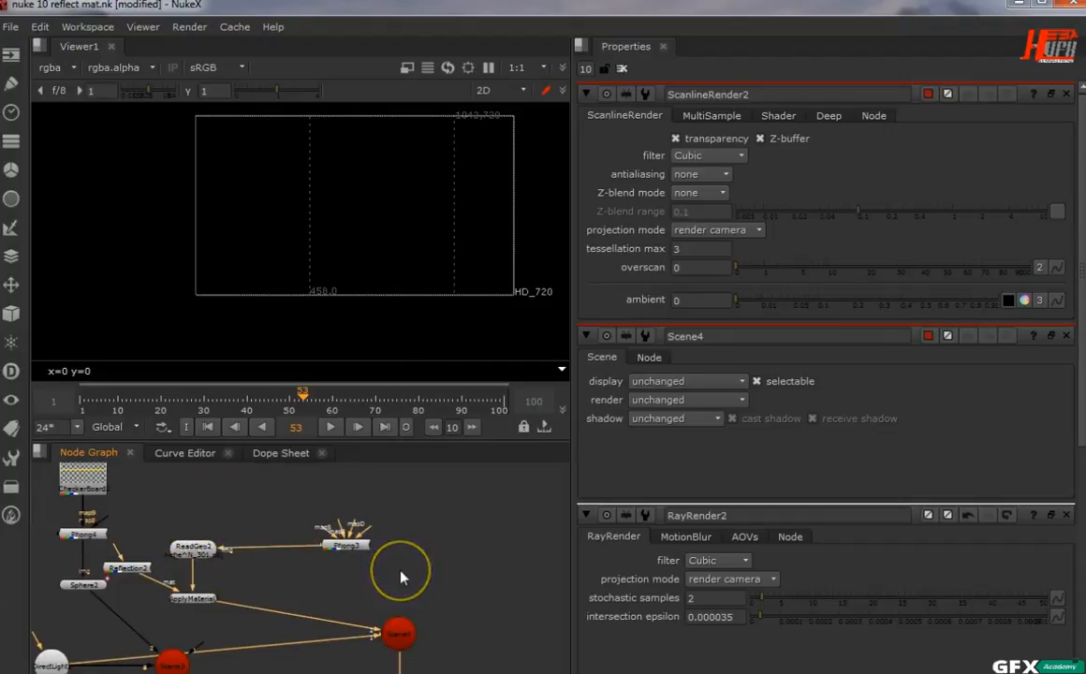
pyautogui.moveTo(234, 522); pyautogui.dragTo(197, 599)
pyautogui.click(247, 580)
# Step: Add a second ApplyMaterial node above Scene4 and connect its output to Scene4
pyautogui.click(13, 313)
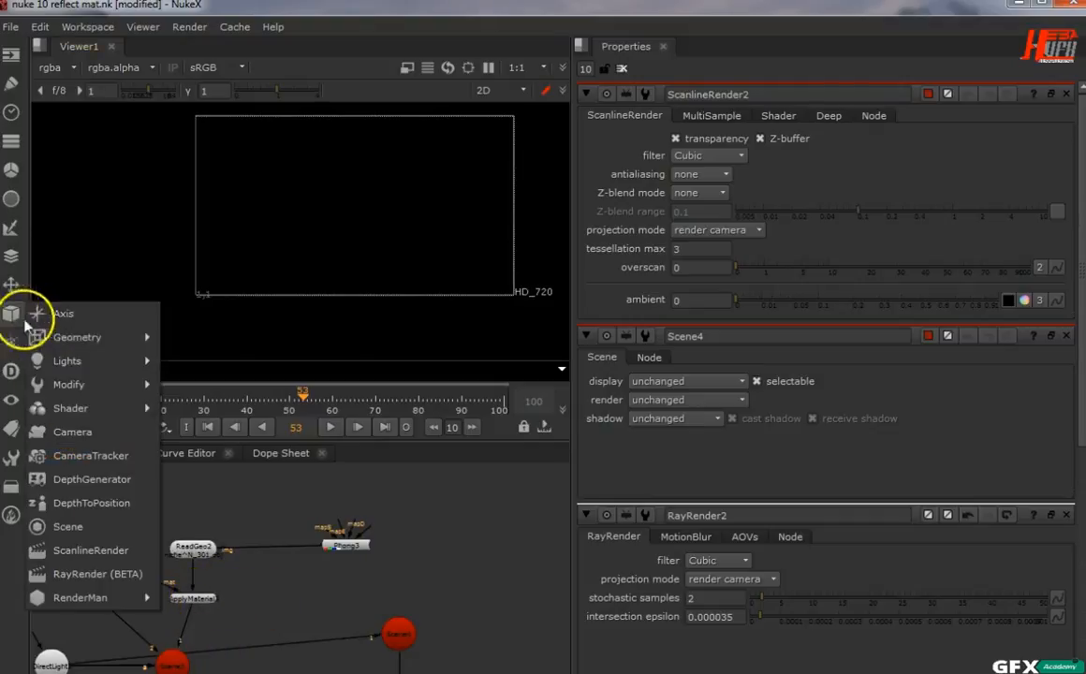
pyautogui.moveTo(103, 336)
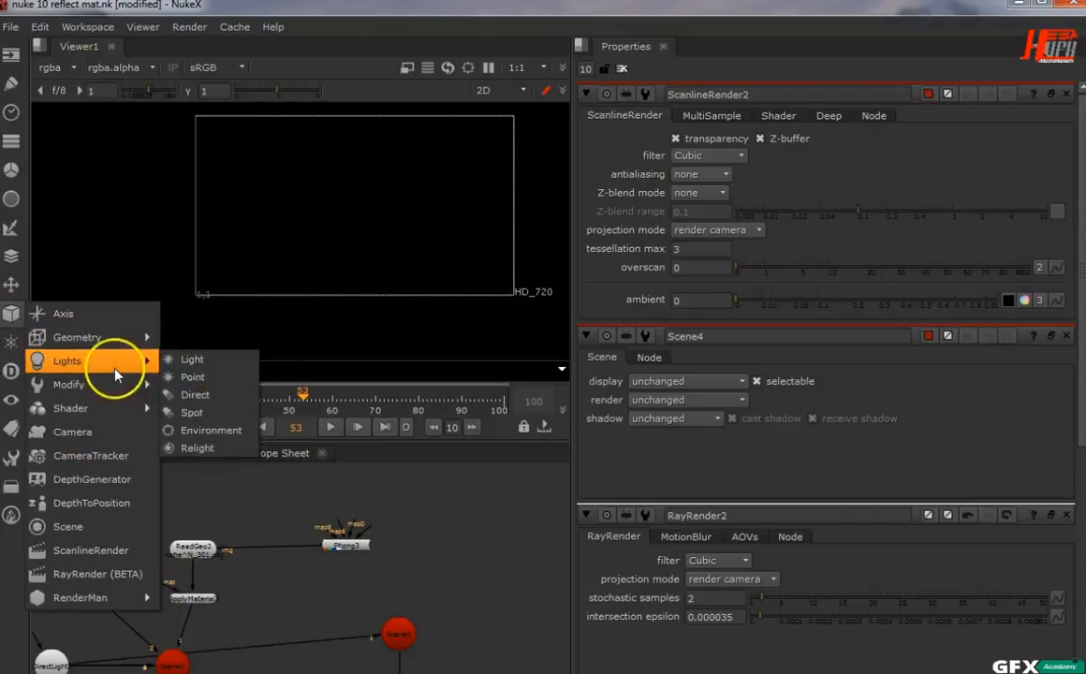
pyautogui.moveTo(120, 412)
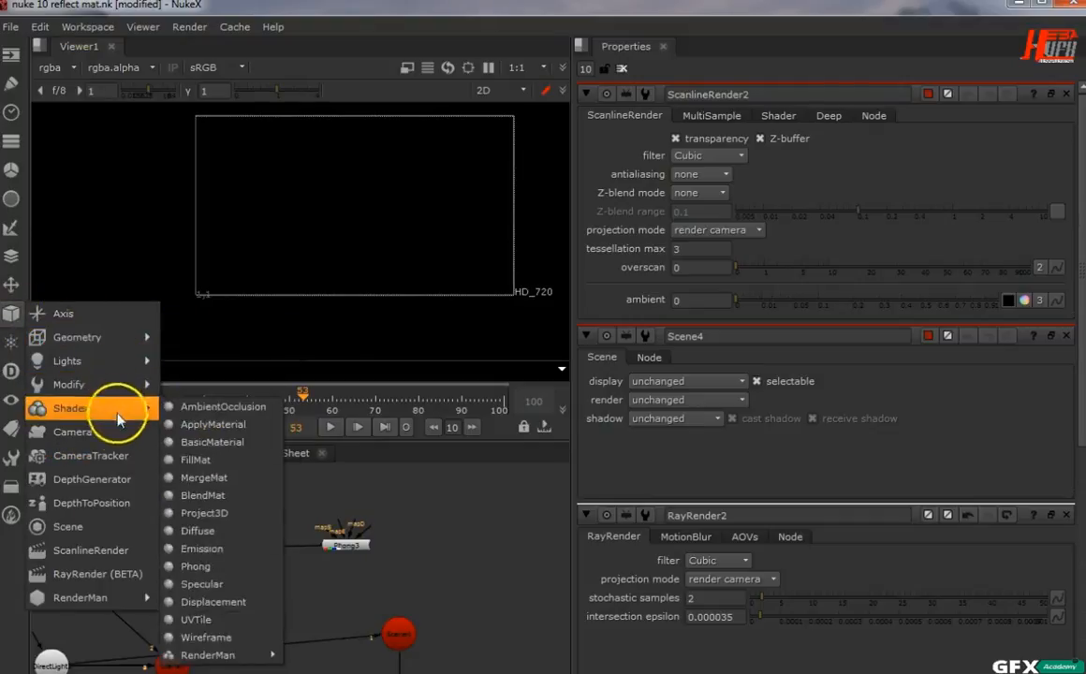
pyautogui.click(201, 424)
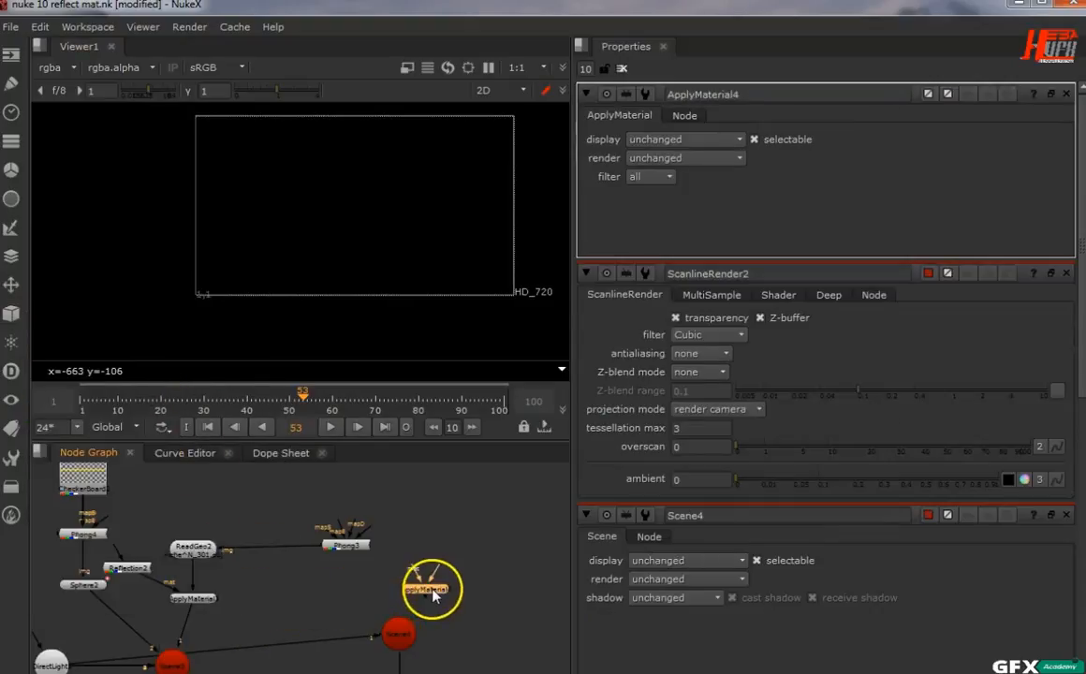
pyautogui.moveTo(389, 653); pyautogui.dragTo(399, 642)
# Step: Connect ApplyMaterial4's mat input to Phong3 and its geometry input to ReadGeo2
pyautogui.moveTo(412, 573); pyautogui.dragTo(346, 508)
pyautogui.moveTo(419, 544); pyautogui.dragTo(343, 505)
pyautogui.moveTo(400, 562); pyautogui.dragTo(347, 502)
pyautogui.moveTo(401, 553); pyautogui.dragTo(201, 559)
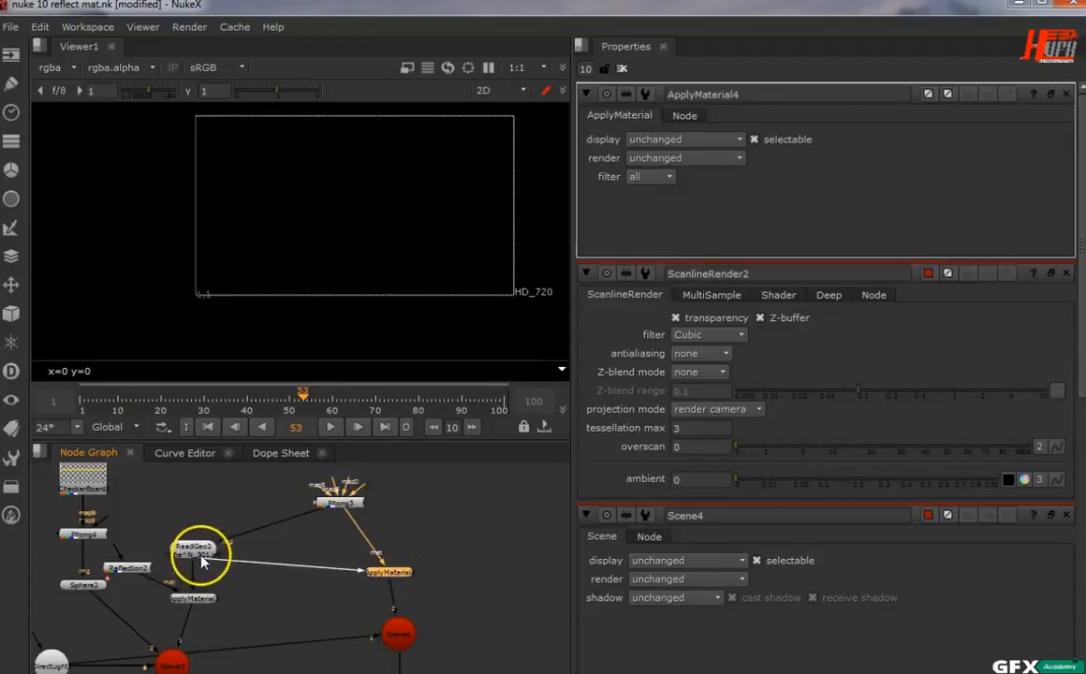
pyautogui.click(199, 551)
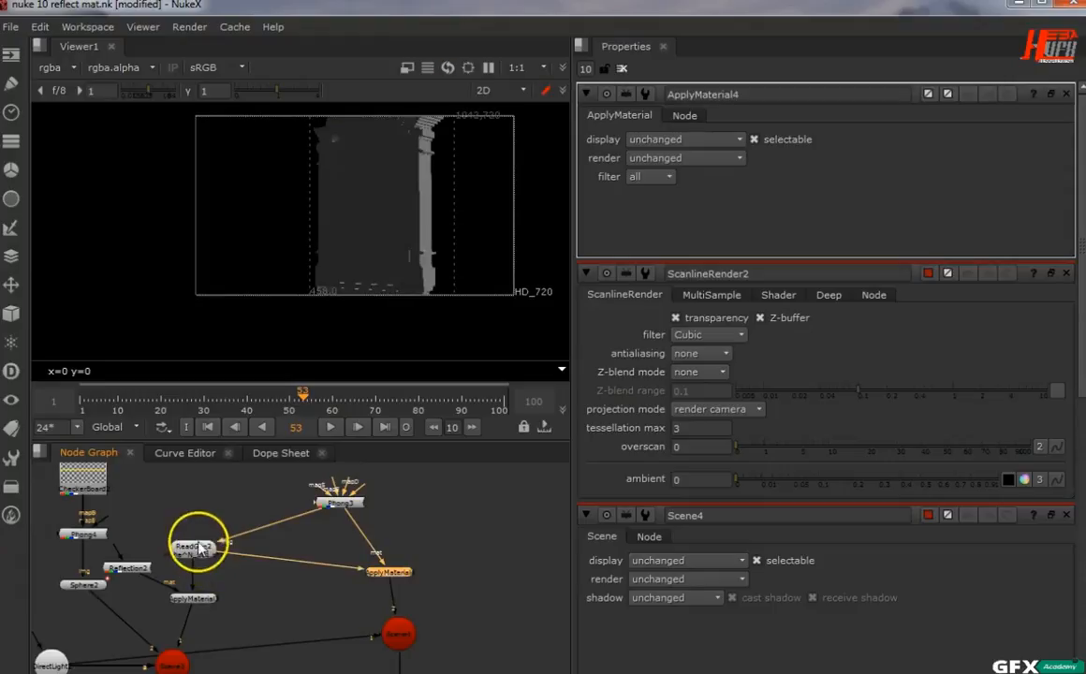
# Step: Examine the edges of the niche column up close in the ScanlineRender2 image
pyautogui.click(397, 178)
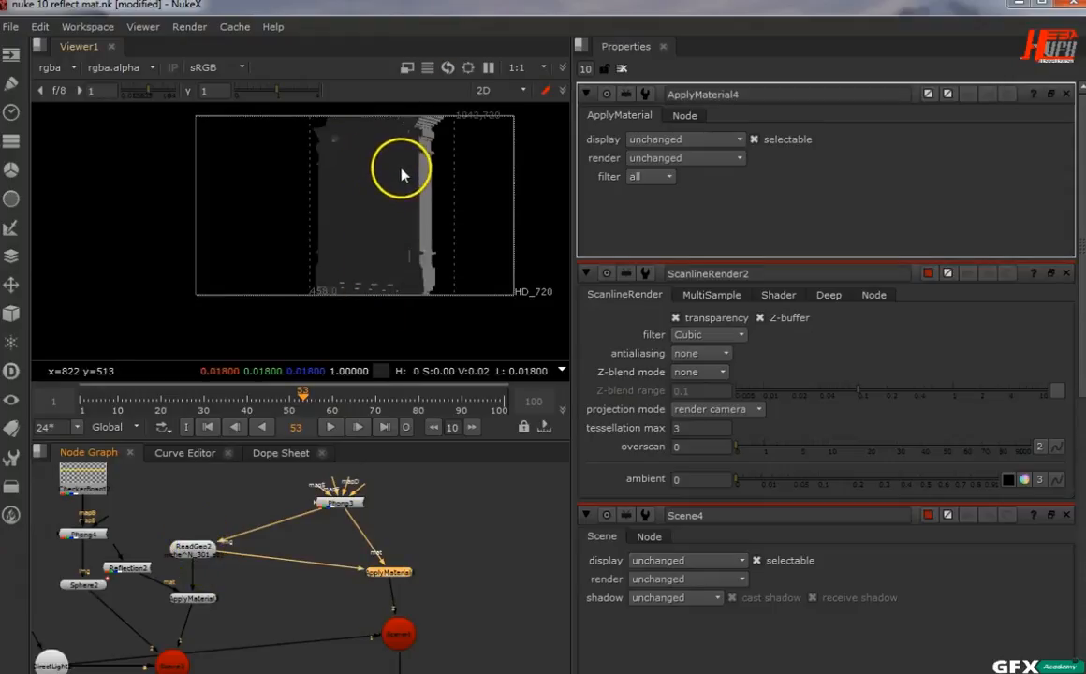
pyautogui.click(426, 166)
pyautogui.scroll(4, 429, 168)
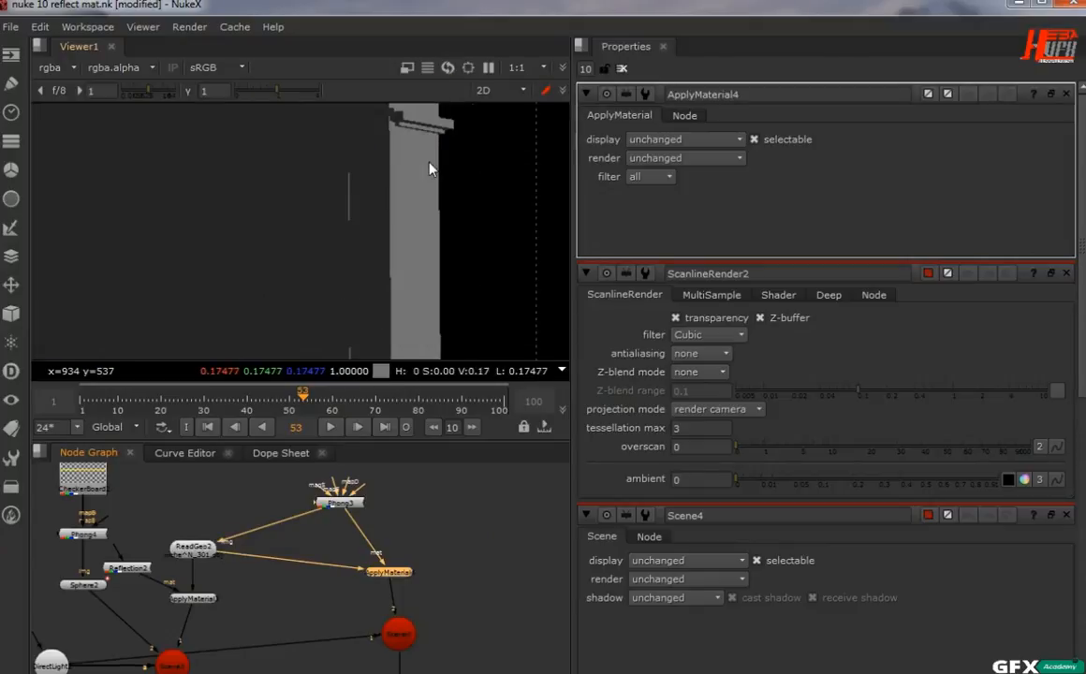
pyautogui.moveTo(419, 275); pyautogui.dragTo(399, 166, button='middle')
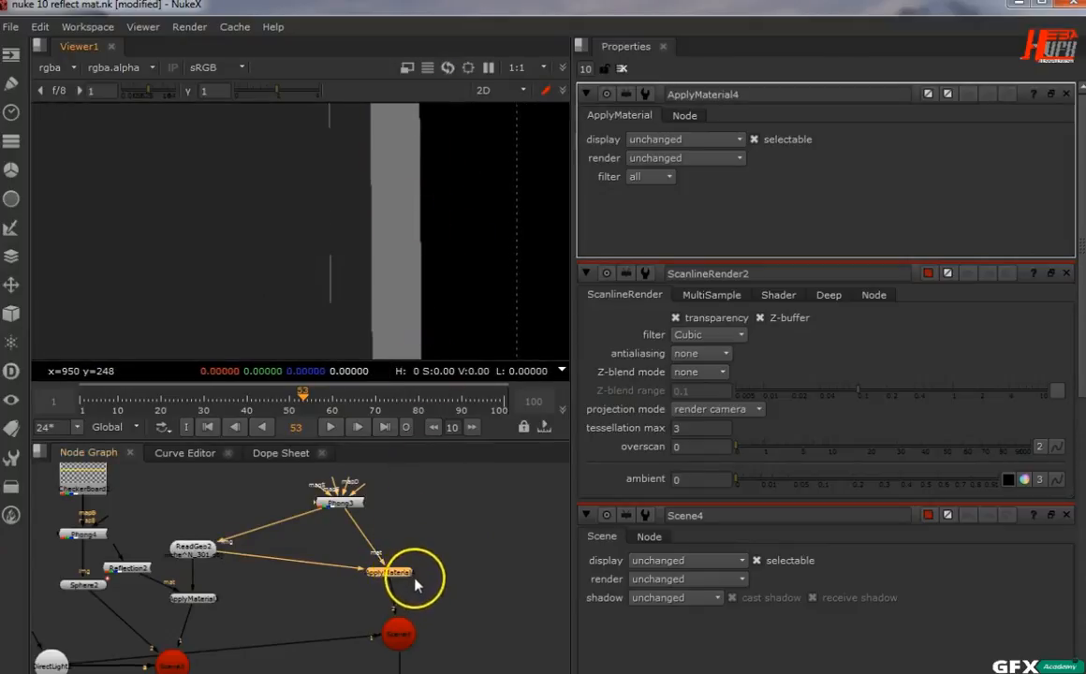
# Step: Open ScanlineRender2's settings and set its antialiasing to low
pyautogui.scroll(-1, 413, 571)
pyautogui.moveTo(413, 567); pyautogui.dragTo(412, 459, button='middle')
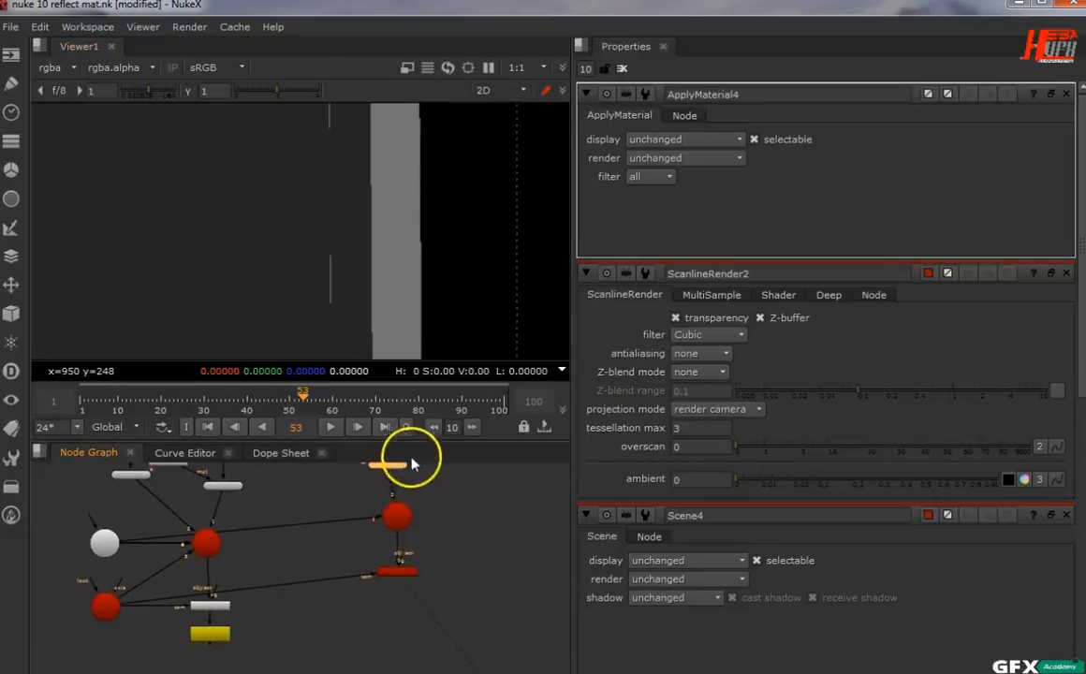
pyautogui.doubleClick(399, 571)
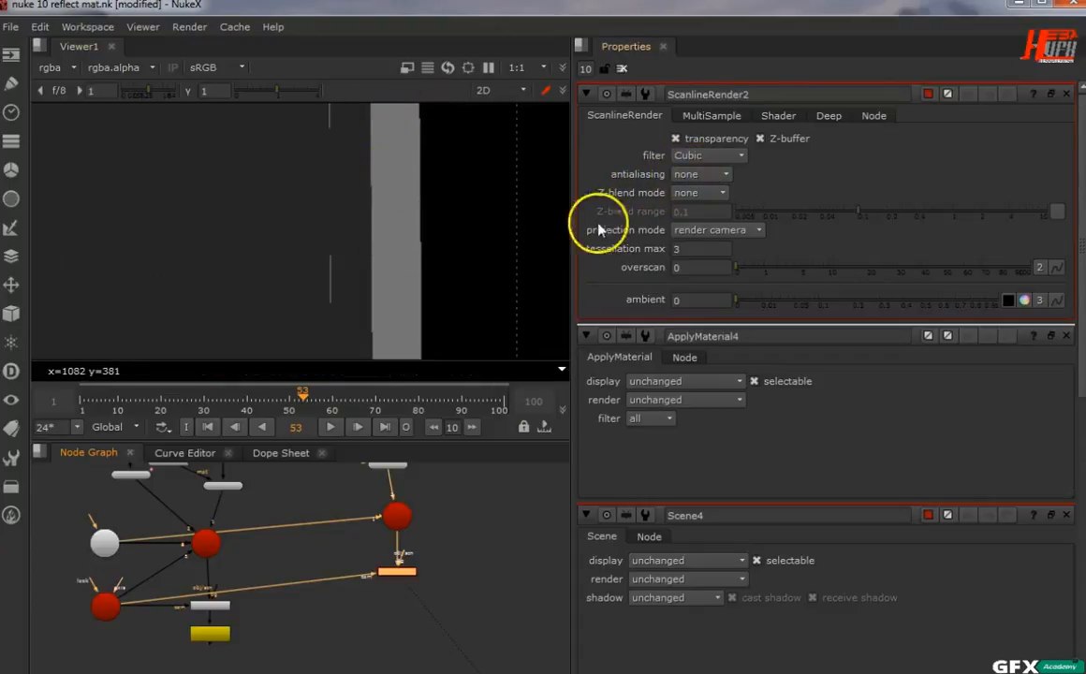
pyautogui.click(686, 175)
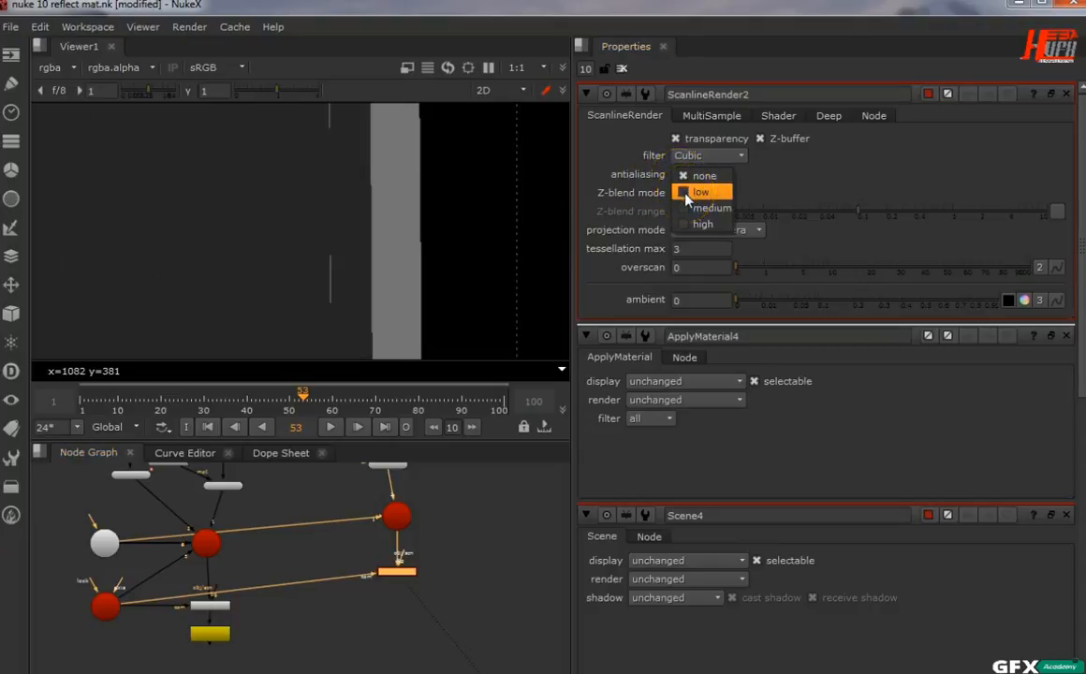
pyautogui.click(688, 192)
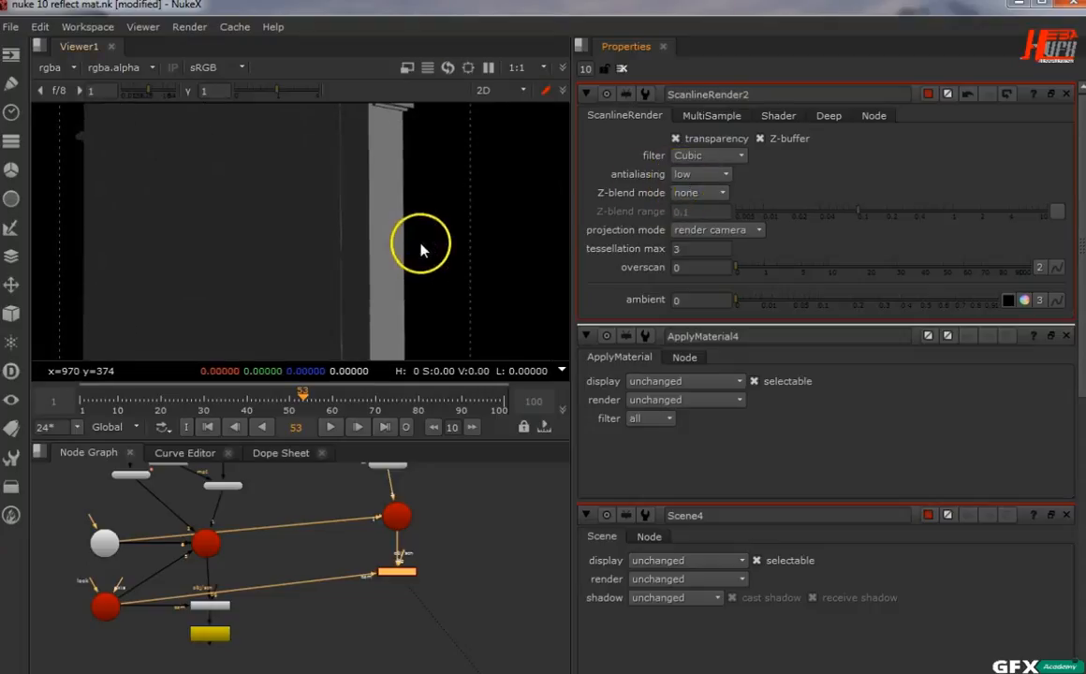
# Step: Compare the niche column's edges with ScanlineRender2's antialiasing set to none and back to low
pyautogui.click(719, 176)
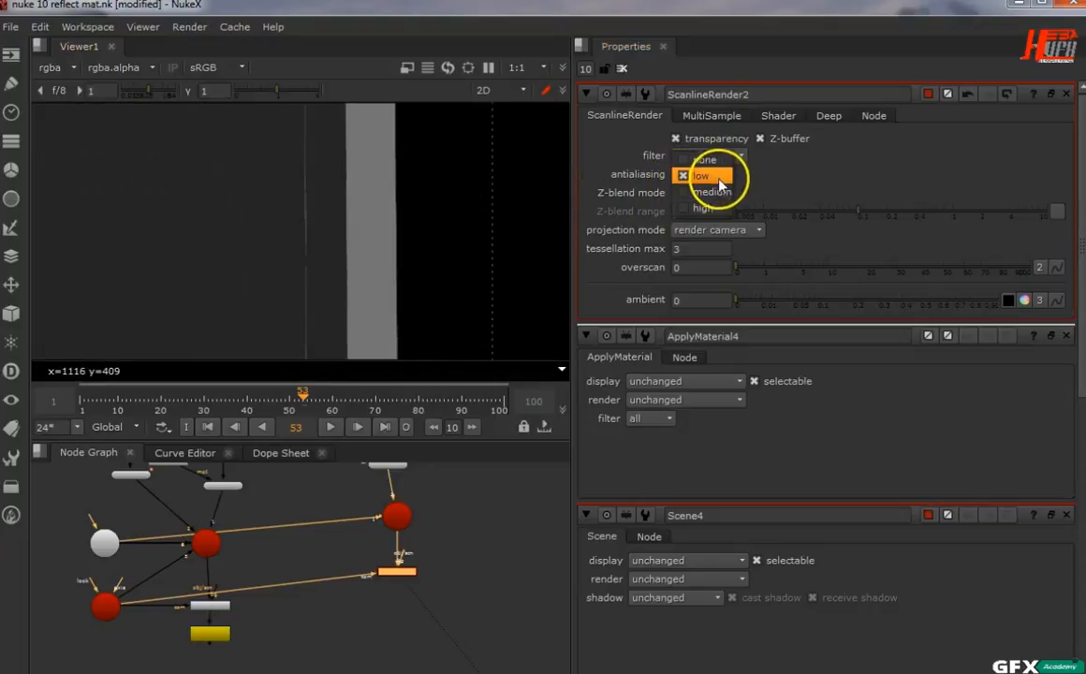
pyautogui.click(718, 158)
pyautogui.click(711, 174)
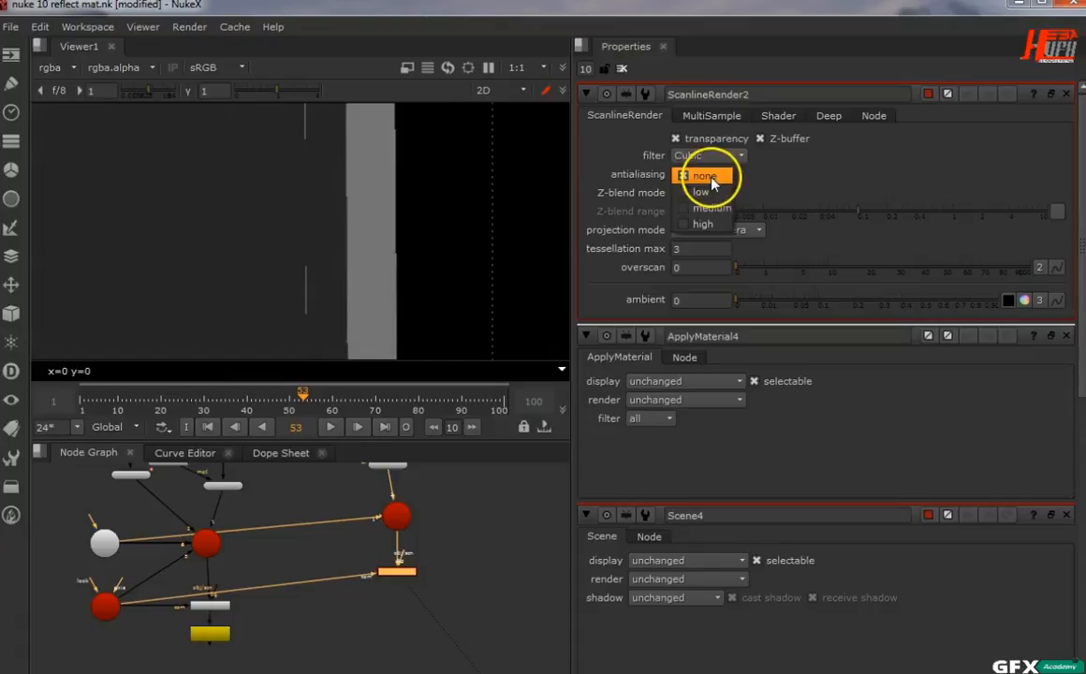
pyautogui.click(716, 193)
pyautogui.click(312, 304)
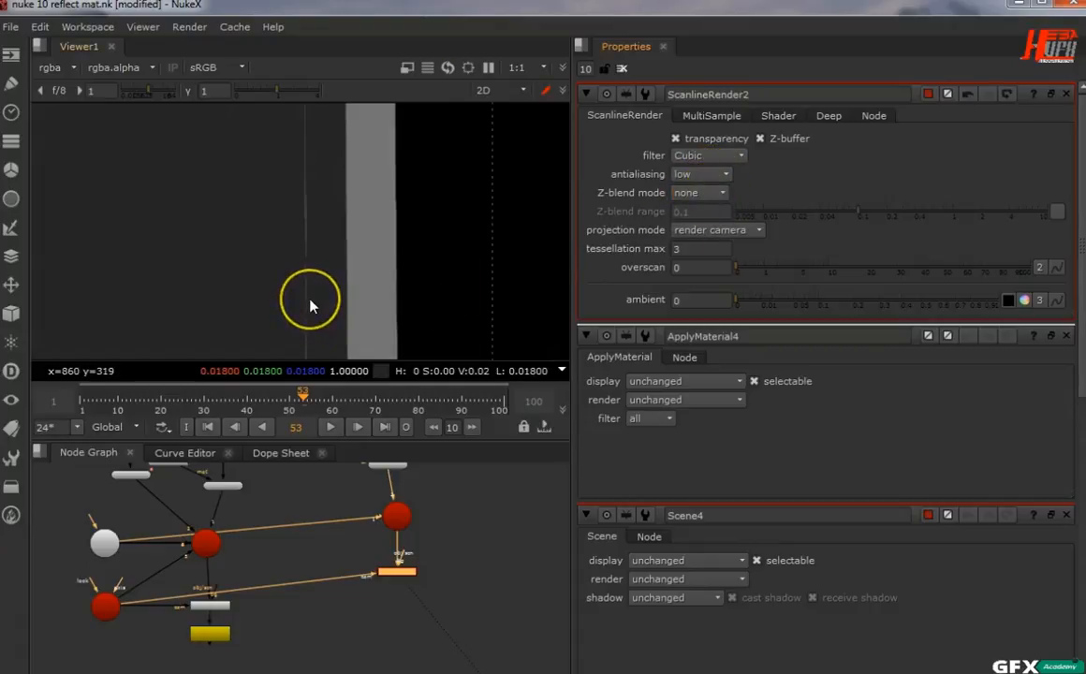
pyautogui.click(466, 606)
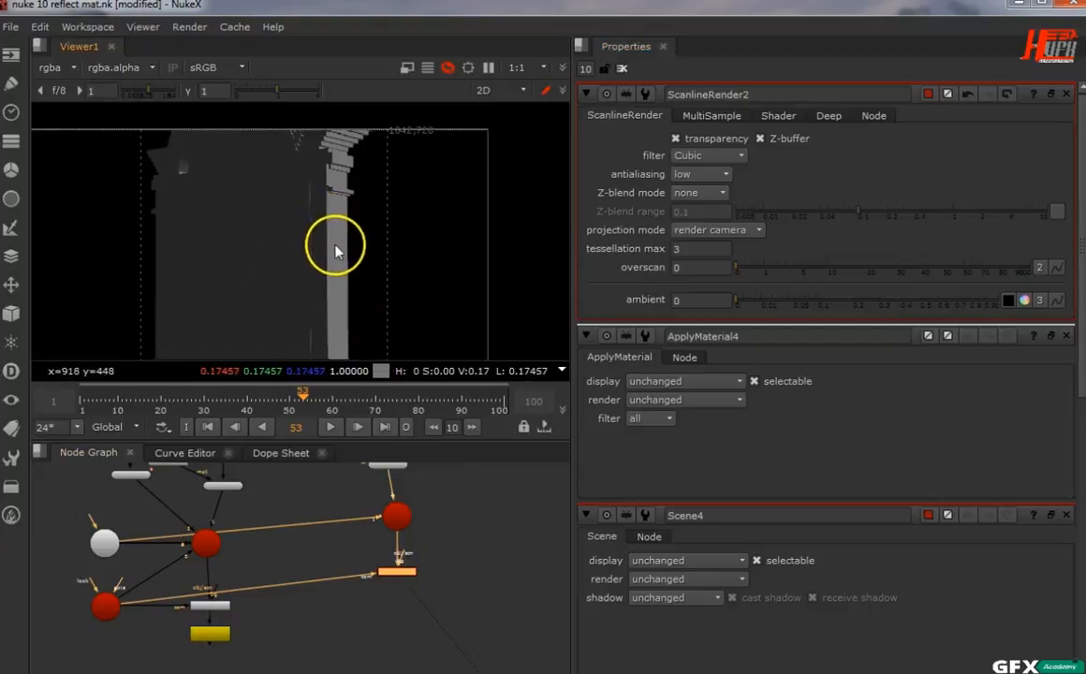
pyautogui.moveTo(334, 247); pyautogui.dragTo(385, 215, button='middle')
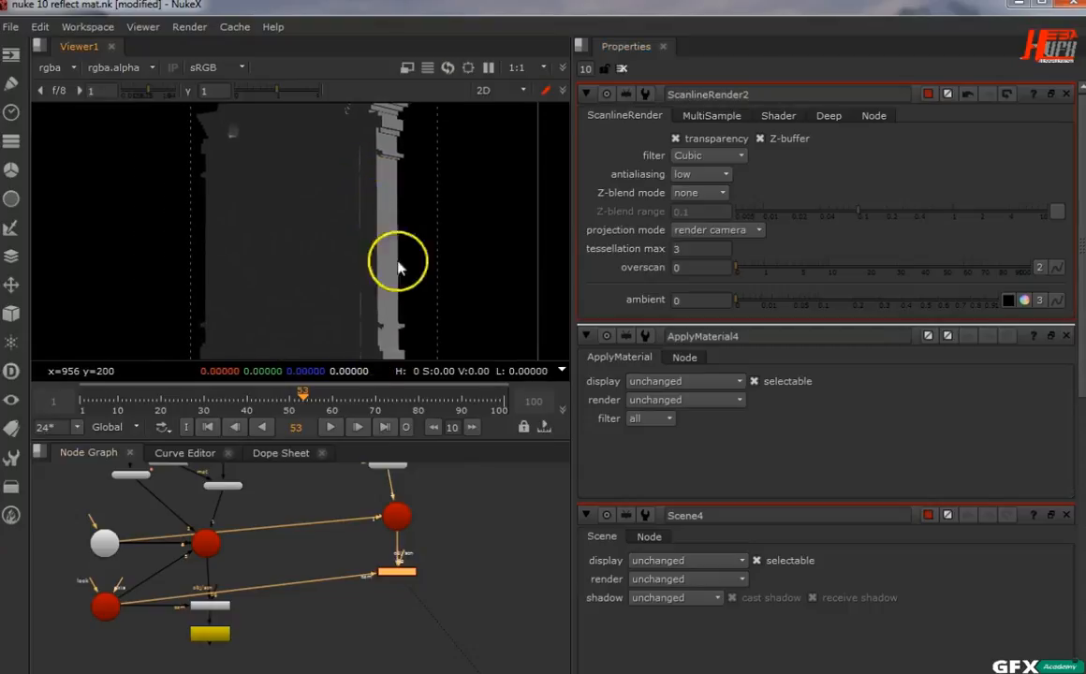
# Step: Move Camera2 and DirectLight2 in the node graph so they sit between the RayRender2 and ScanlineRender2 branches
pyautogui.scroll(-2, 262, 621)
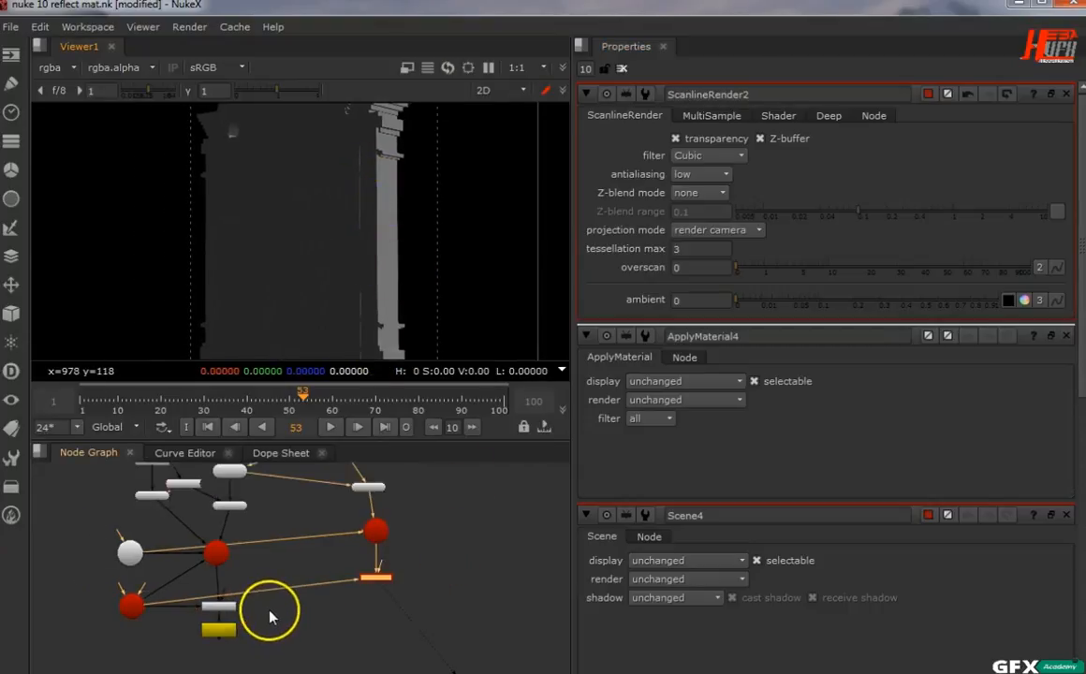
pyautogui.moveTo(129, 605); pyautogui.dragTo(268, 575)
pyautogui.moveTo(135, 561); pyautogui.dragTo(287, 552)
pyautogui.scroll(3, 287, 547)
pyautogui.moveTo(322, 591); pyautogui.dragTo(304, 534, button='middle')
# Step: Detach Write1 from RayRender2 and set it aside, and place RayRender2 below Camera2
pyautogui.click(315, 573)
pyautogui.moveTo(157, 629); pyautogui.dragTo(78, 612)
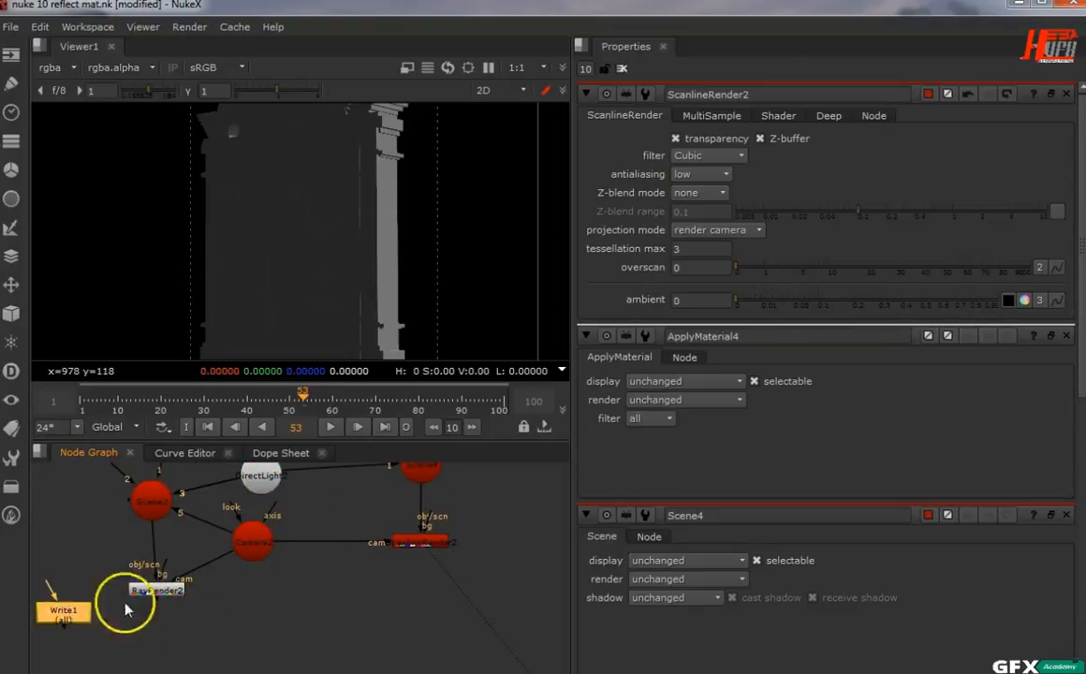
pyautogui.moveTo(154, 574); pyautogui.dragTo(235, 627)
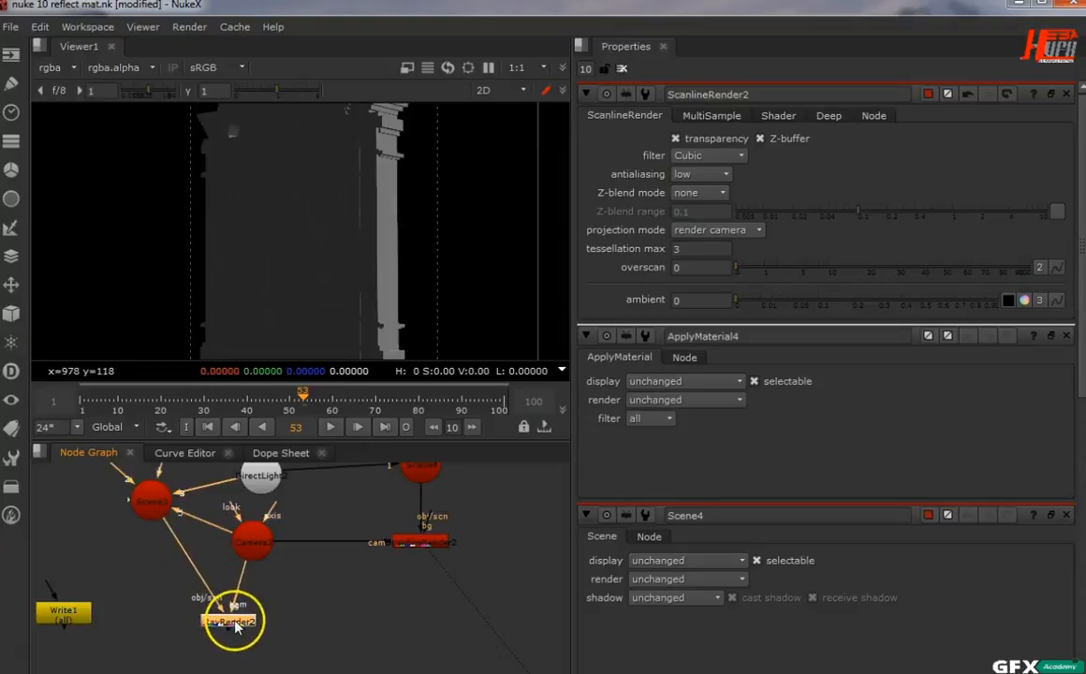
# Step: Add a Merge node below ScanlineRender2, connecting its A input to RayRender2 and its B input to ScanlineRender2
pyautogui.click(421, 546)
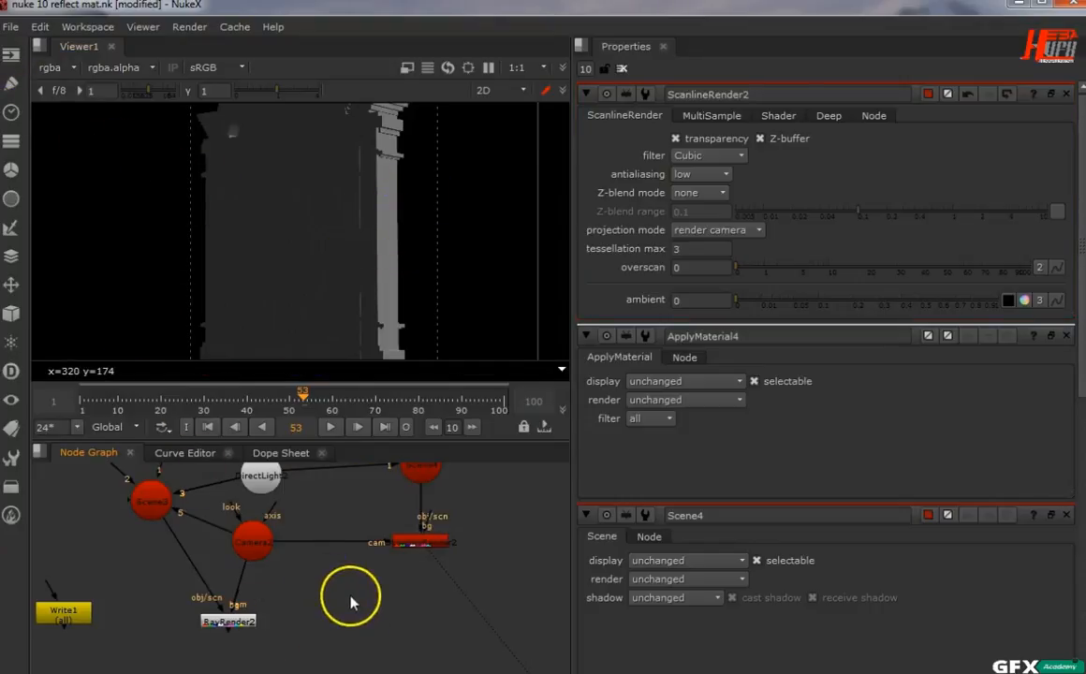
pyautogui.press('m')
pyautogui.moveTo(322, 582); pyautogui.dragTo(234, 619)
pyautogui.moveTo(345, 588); pyautogui.dragTo(415, 547)
pyautogui.moveTo(344, 608); pyautogui.dragTo(392, 618)
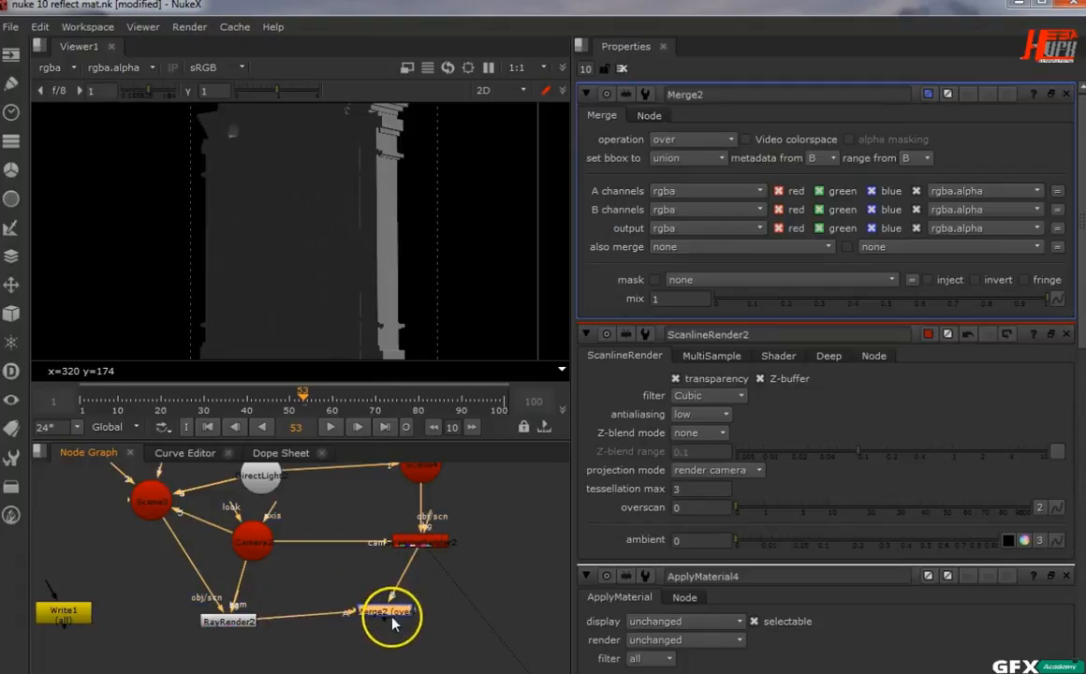
# Step: Set Merge2's operation to plus and connect the viewer to Merge2
pyautogui.click(688, 142)
pyautogui.click(686, 332)
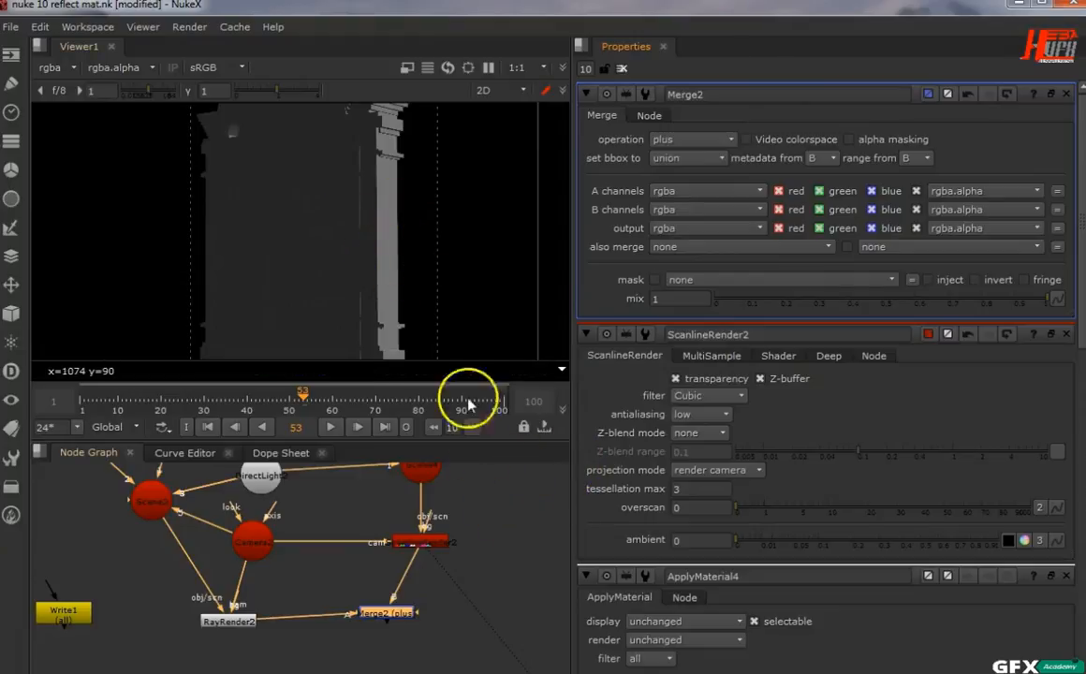
pyautogui.moveTo(427, 560); pyautogui.dragTo(395, 615)
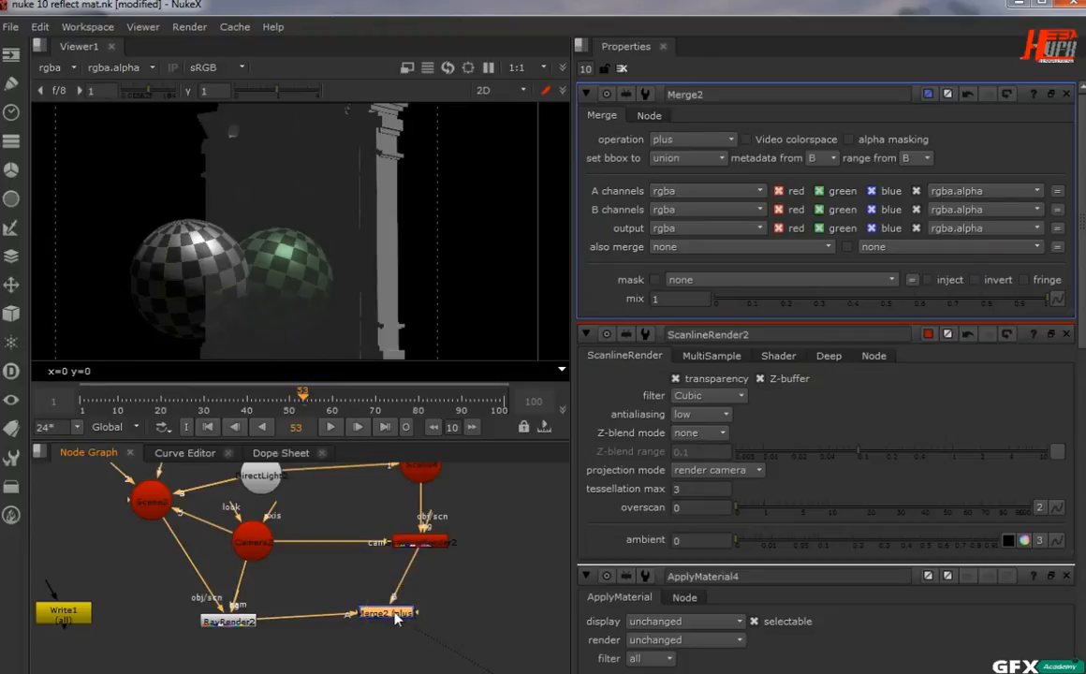
# Step: Check the merged image across the timeline at frames 75, 32 and 1
pyautogui.scroll(-2, 258, 225)
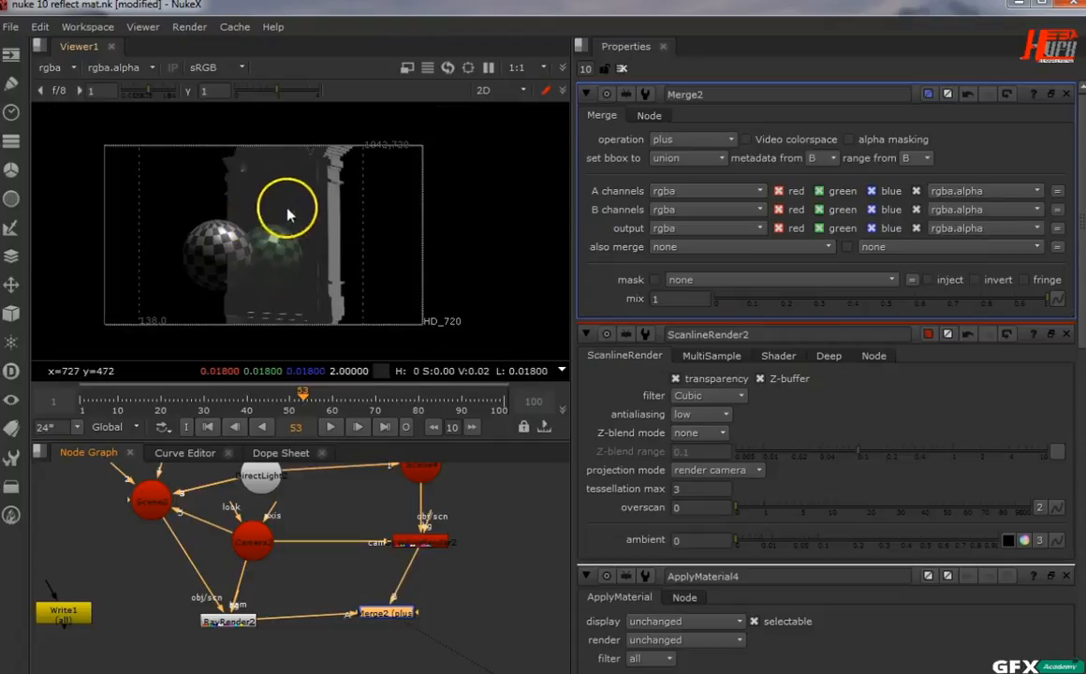
pyautogui.moveTo(337, 411); pyautogui.dragTo(398, 410)
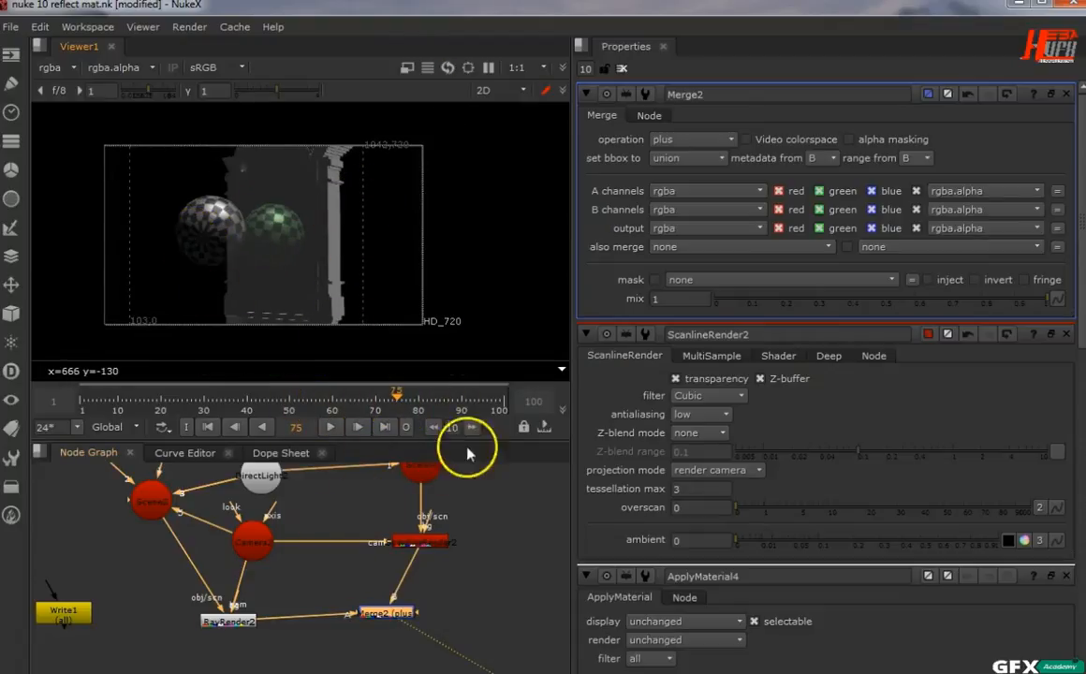
pyautogui.click(214, 393)
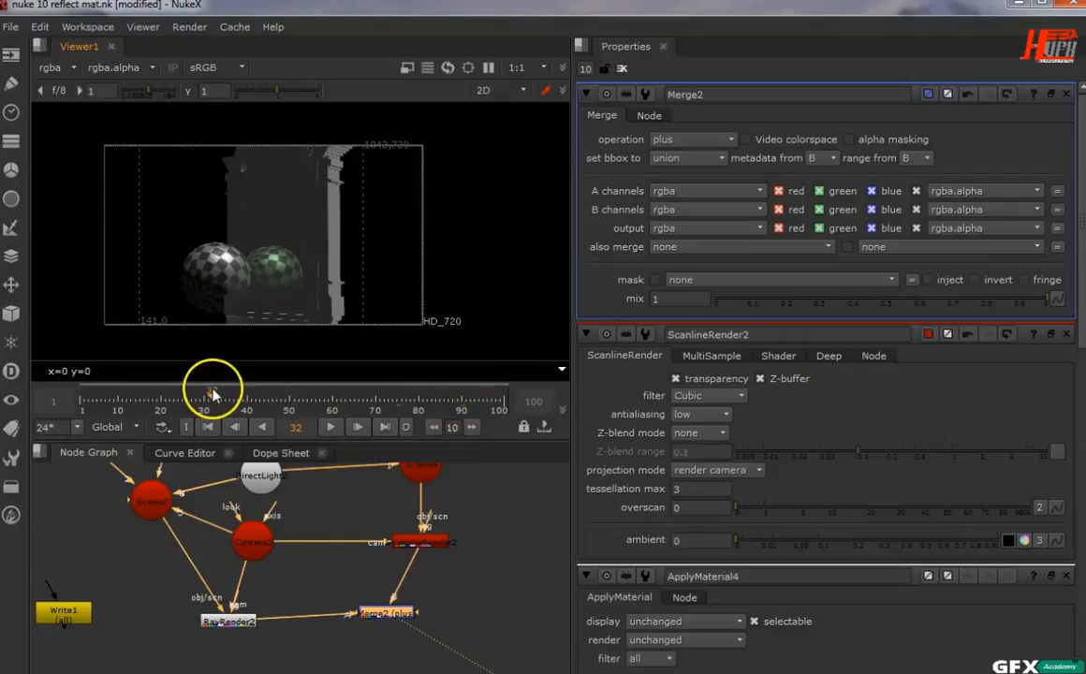
pyautogui.moveTo(204, 386); pyautogui.dragTo(142, 400)
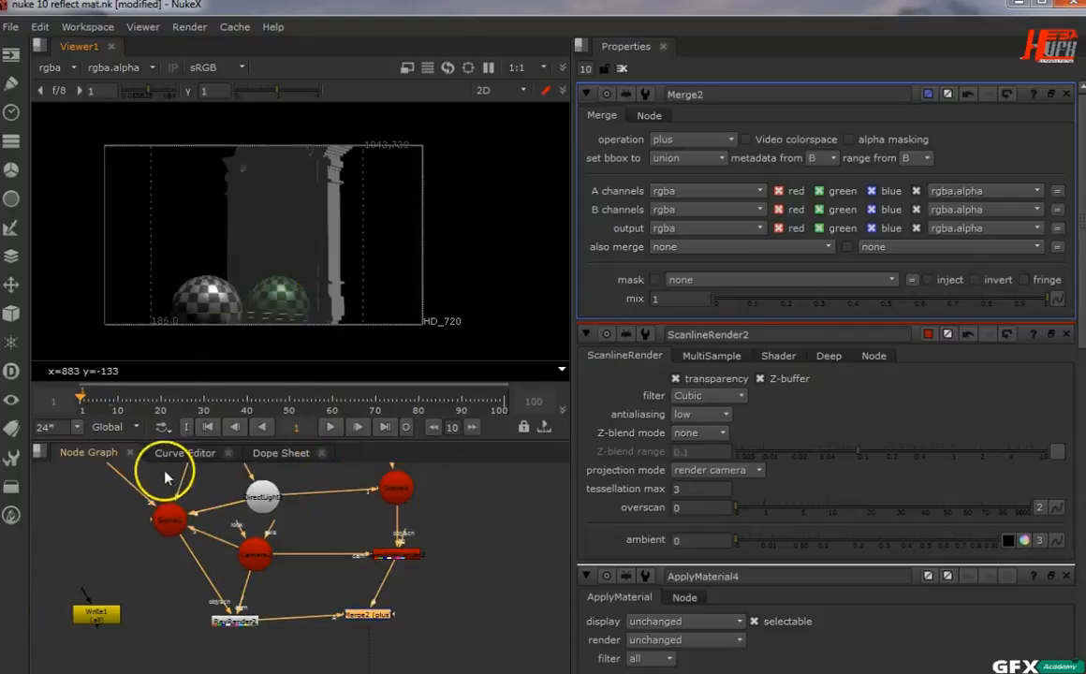
# Step: Move Sphere2 farther from the niche at frame 100 and shift its frame 1 position to x -6.9, y 0, z 10.5
pyautogui.moveTo(167, 477); pyautogui.dragTo(221, 624, button='middle')
pyautogui.middleClick(280, 624)
pyautogui.scroll(3, 178, 590)
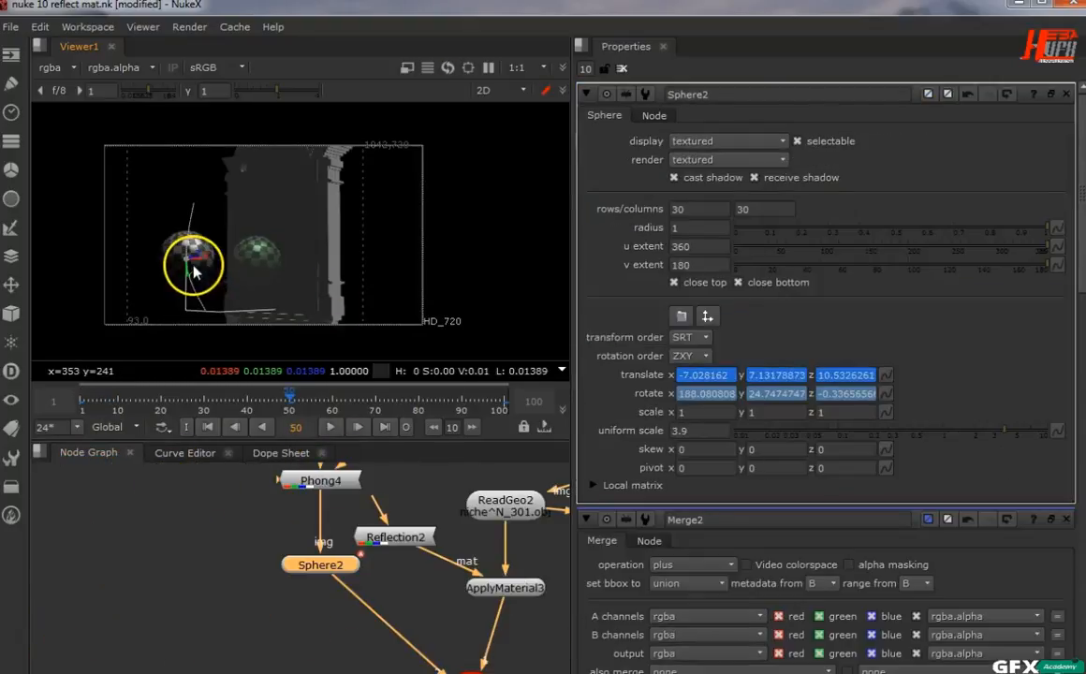
pyautogui.click(388, 428)
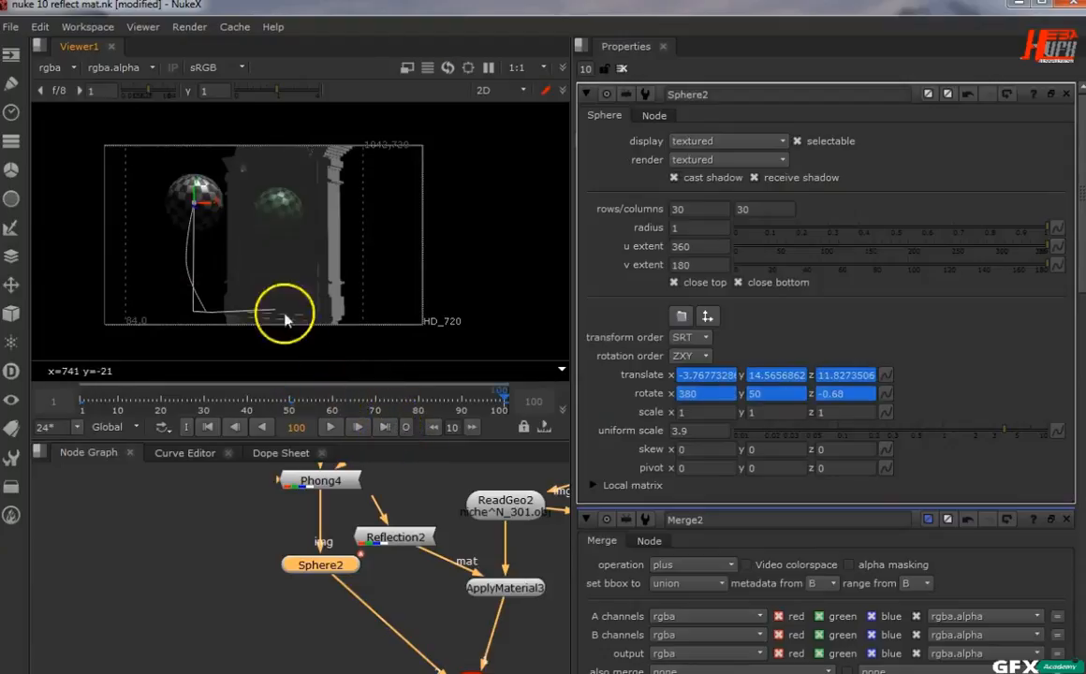
pyautogui.moveTo(194, 206); pyautogui.dragTo(193, 207)
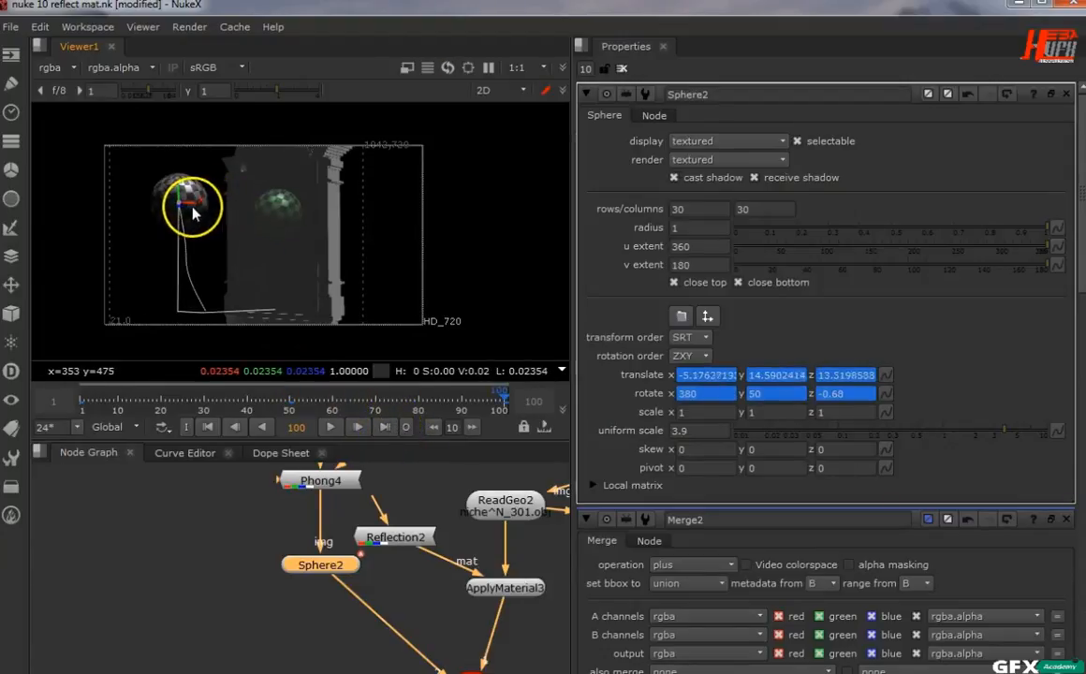
pyautogui.click(208, 426)
pyautogui.moveTo(206, 306); pyautogui.dragTo(176, 330)
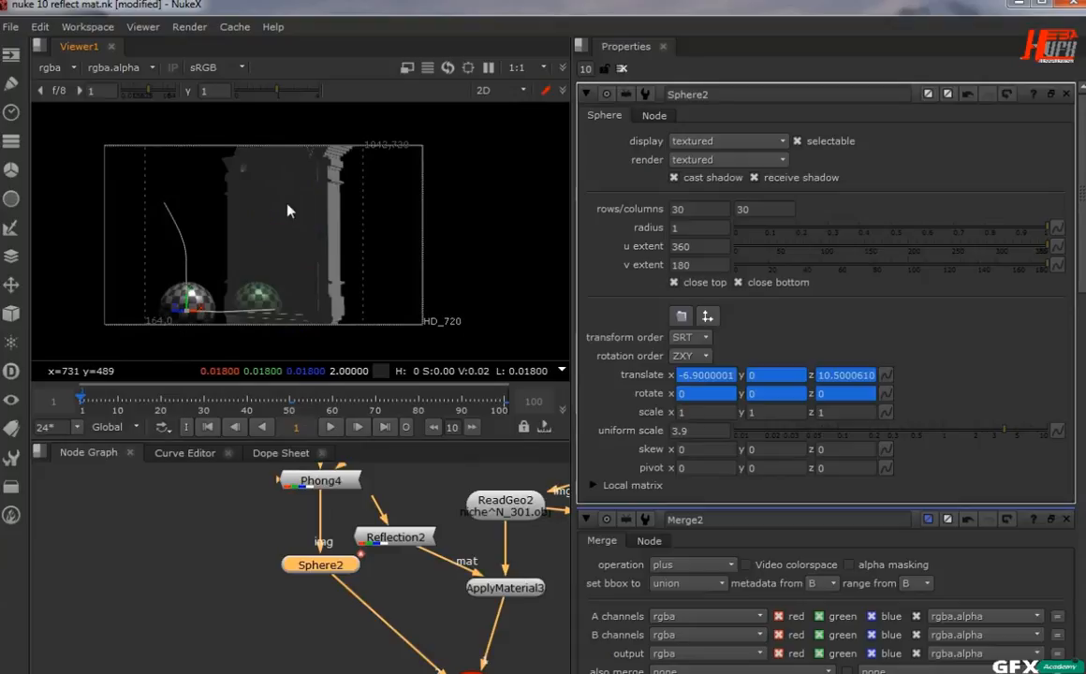
# Step: Play the merged animation from frame 1 in an enlarged viewer with all node settings closed
pyautogui.moveTo(400, 439); pyautogui.dragTo(432, 588)
pyautogui.press('f')
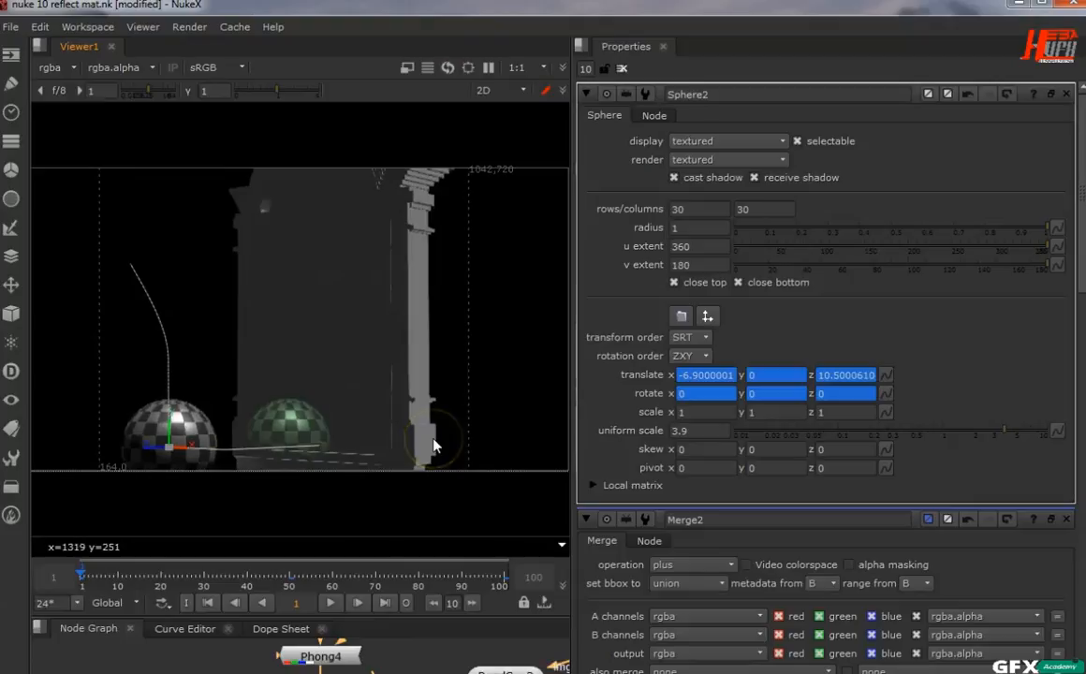
pyautogui.click(330, 602)
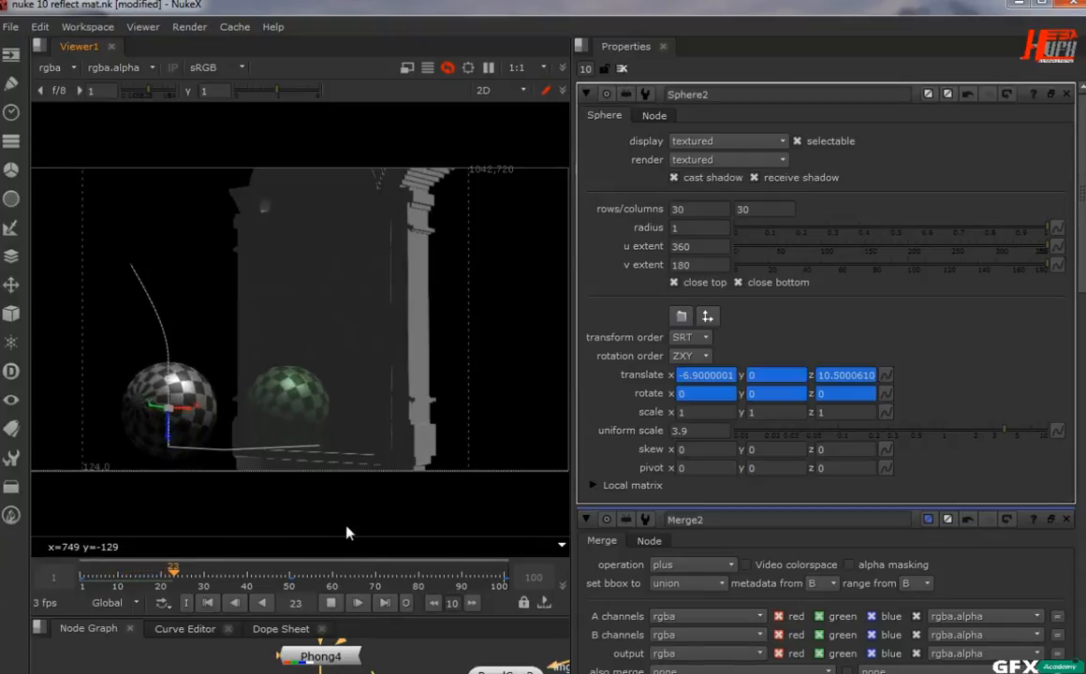
pyautogui.click(621, 69)
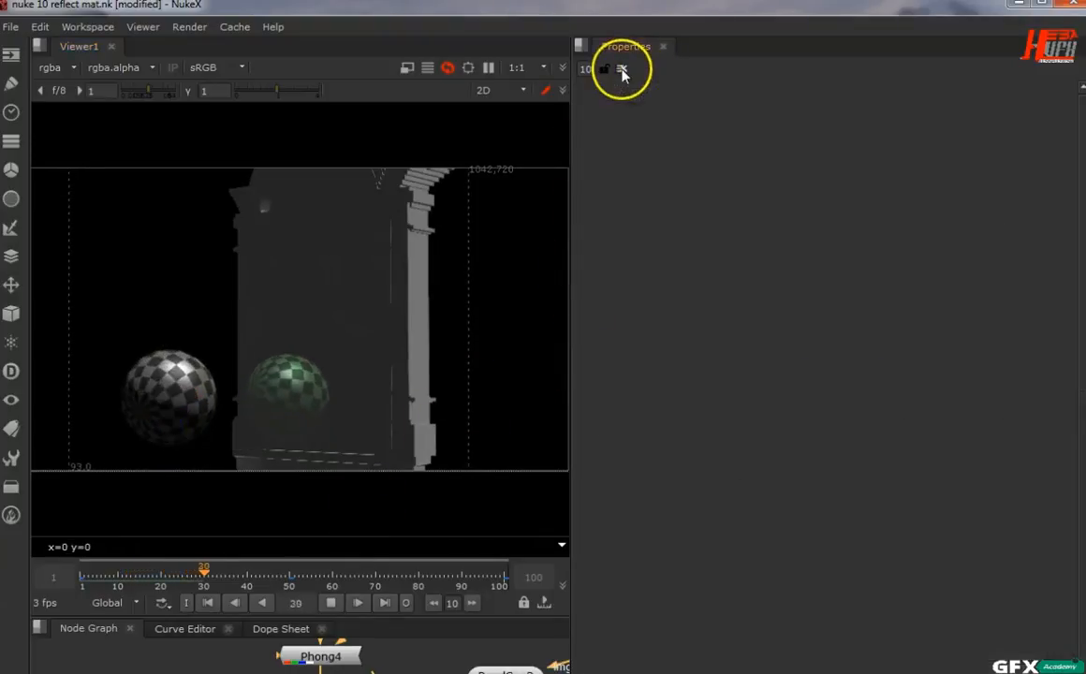
pyautogui.moveTo(572, 109); pyautogui.dragTo(764, 114)
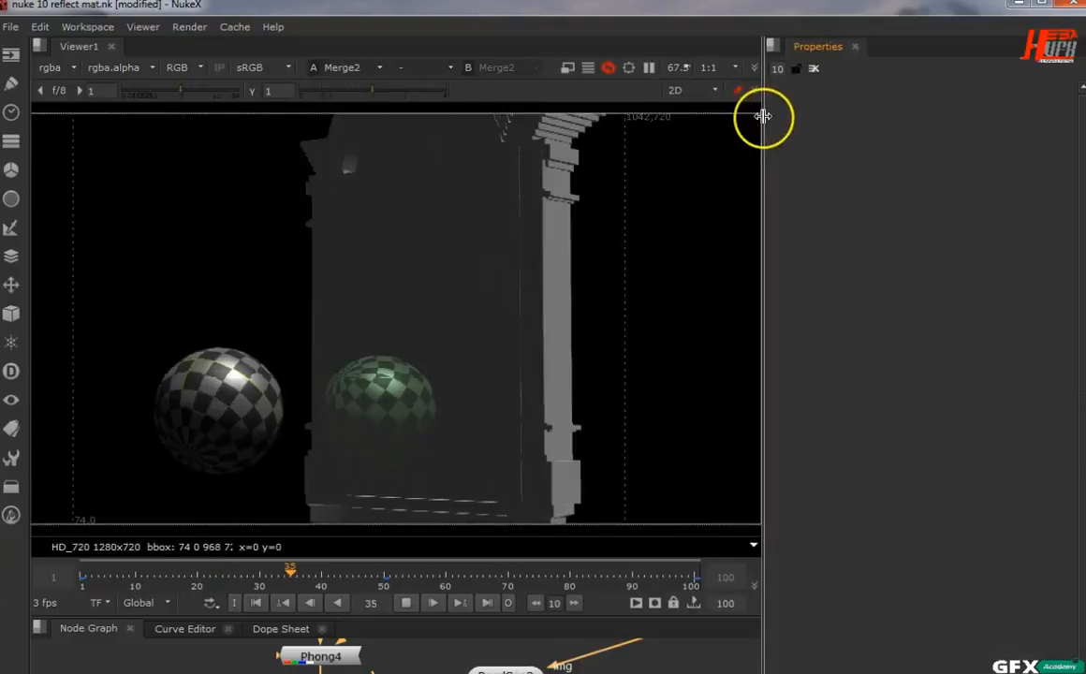